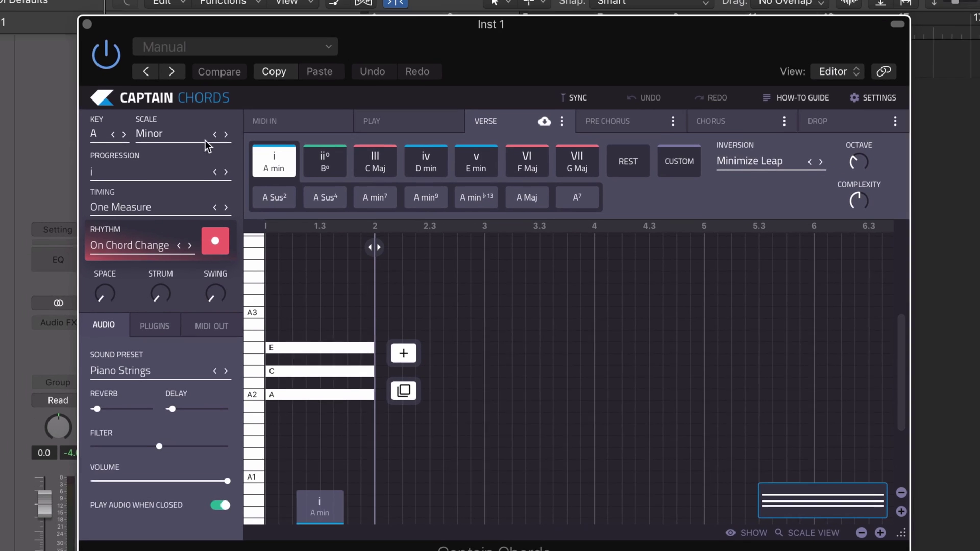
# Step: Review the available keys and scales, keeping the key at A and the scale at Minor
pyautogui.click(93, 133)
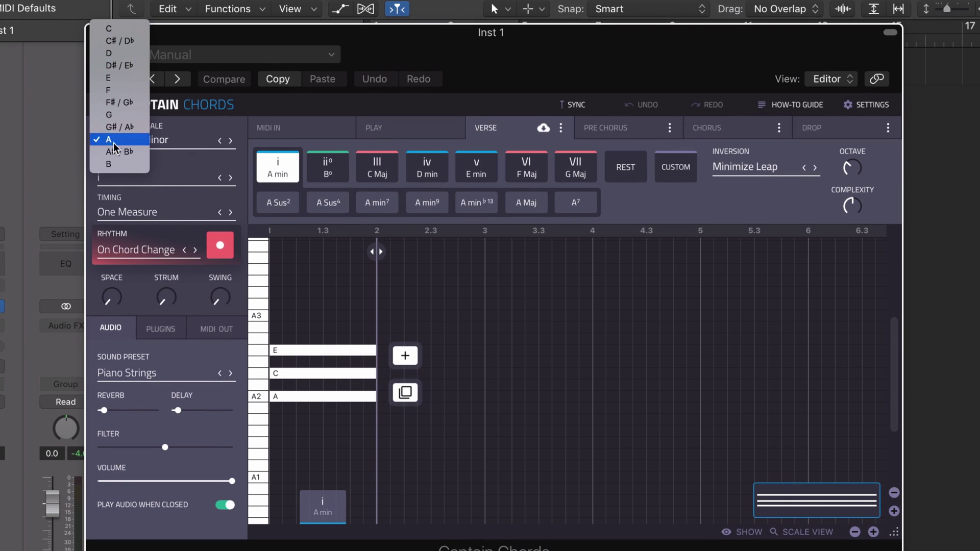
pyautogui.click(111, 144)
pyautogui.click(164, 139)
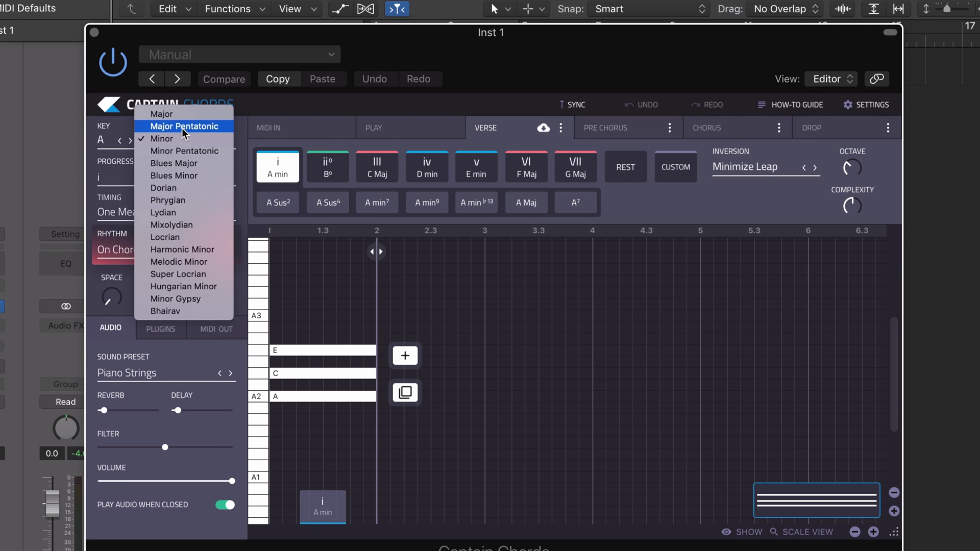
pyautogui.press('Escape')
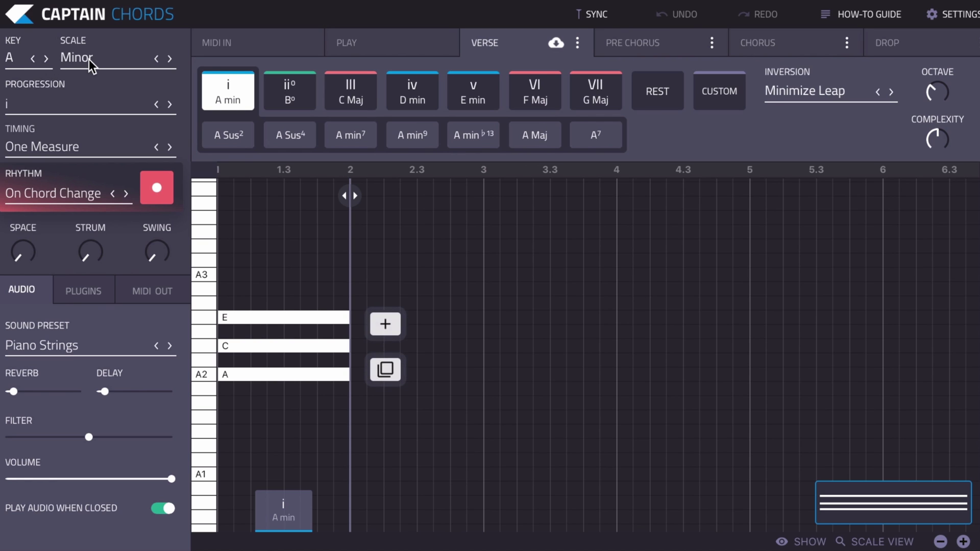
# Step: Change the first verse chord to C Maj and apply its C Sus4 variation
pyautogui.moveTo(308, 184)
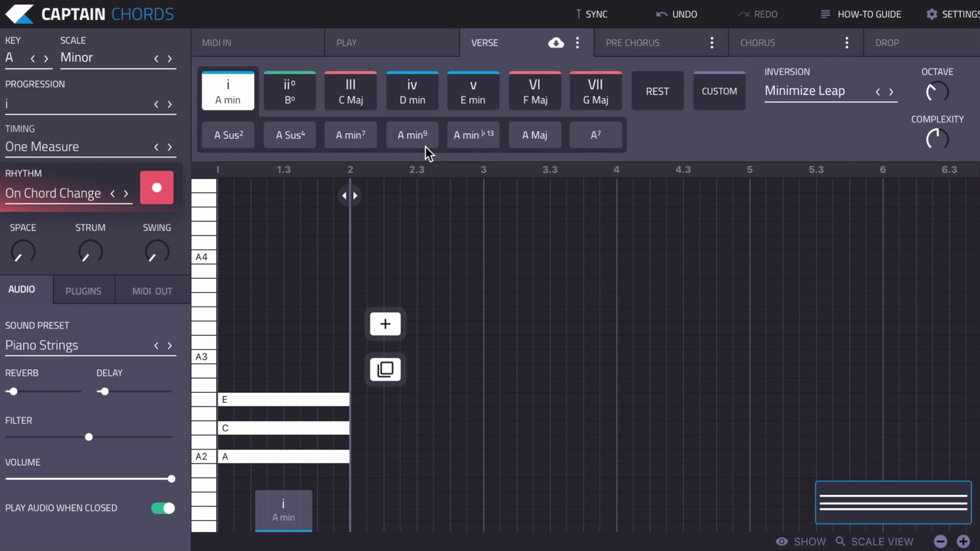
pyautogui.click(356, 90)
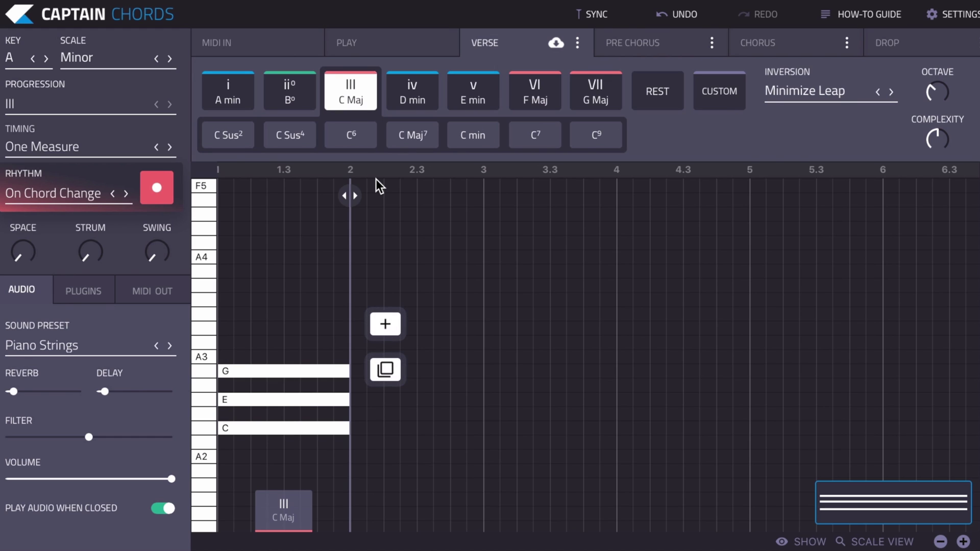
pyautogui.click(284, 136)
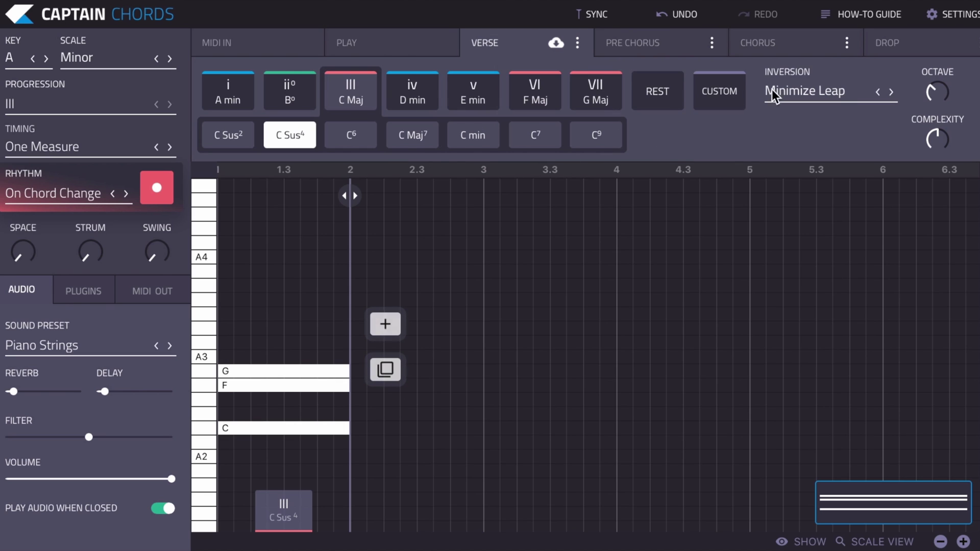
# Step: Enter "c maj" as a custom chord for the first measure
pyautogui.click(723, 95)
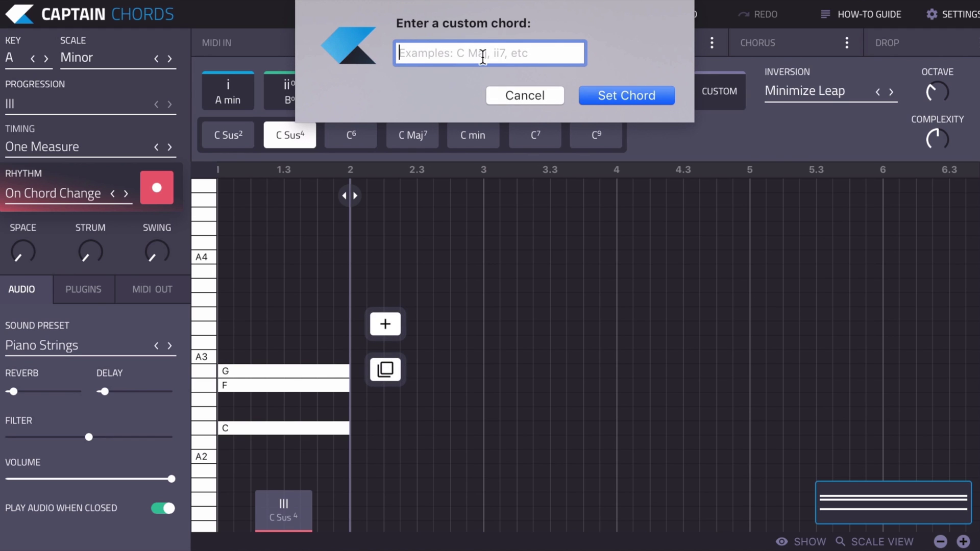
pyautogui.write('c maj')
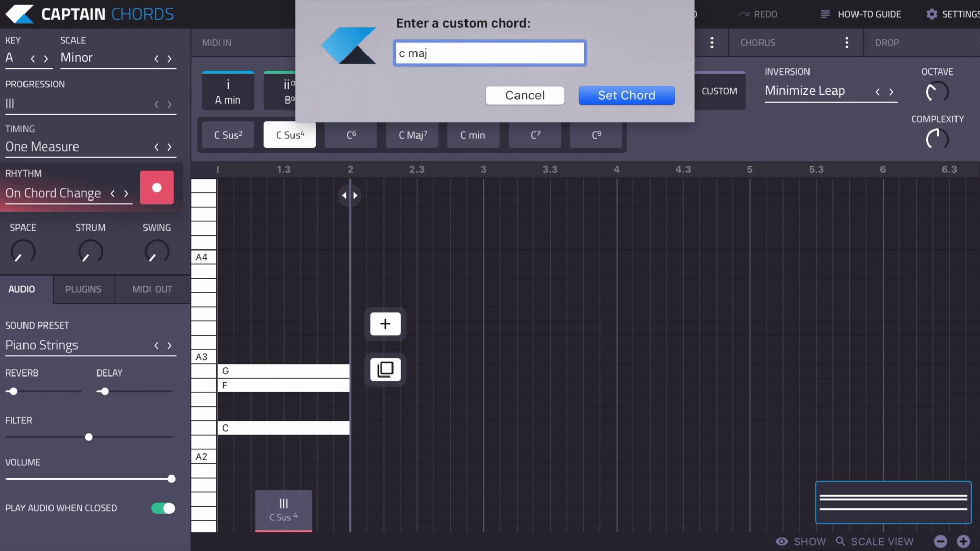
pyautogui.press('Return')
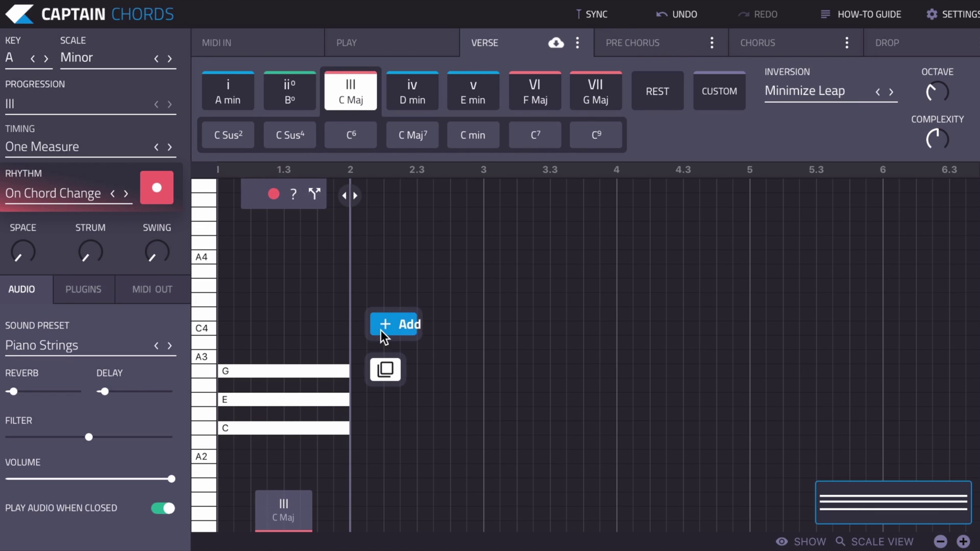
# Step: Add an A min chord after the first one with two duplicates, and replace the chord in measure 3 with a rest
pyautogui.click(411, 324)
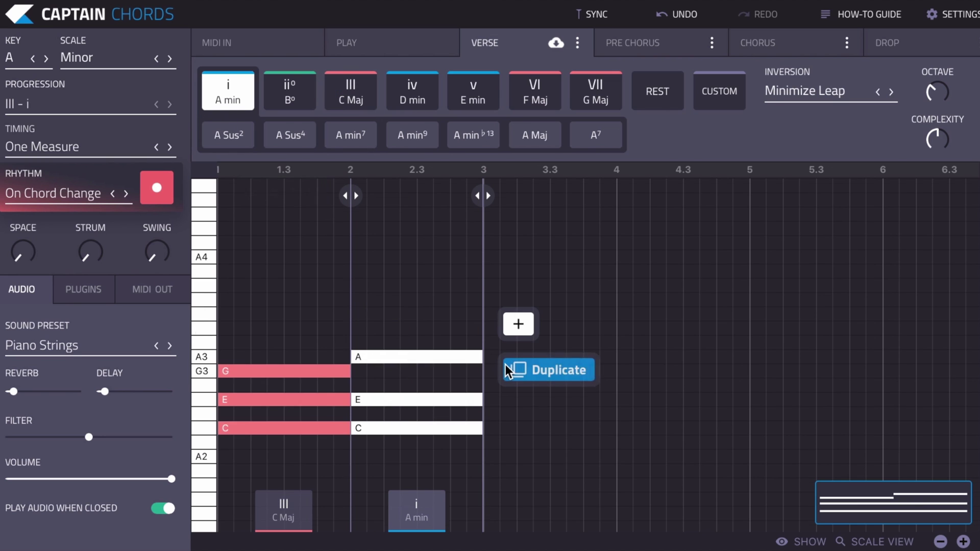
pyautogui.click(507, 366)
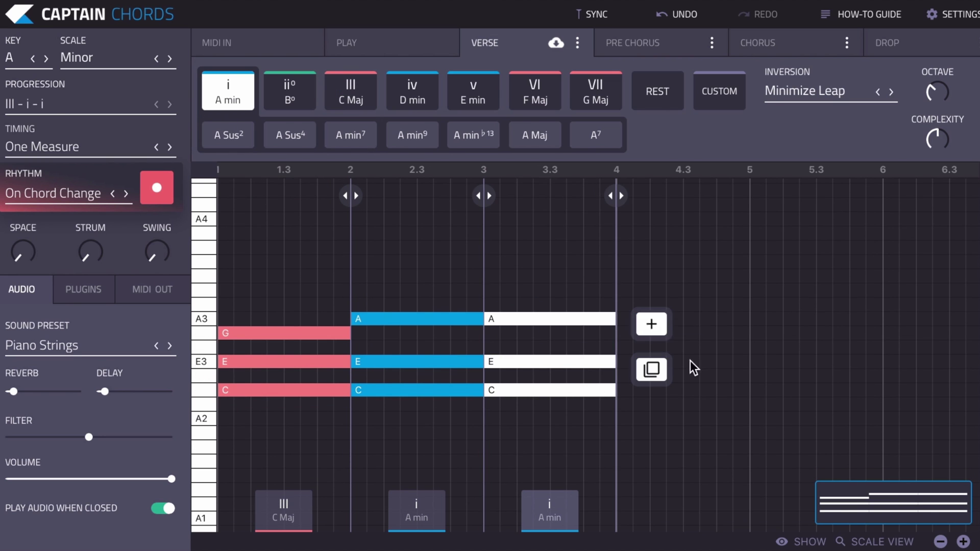
pyautogui.click(651, 369)
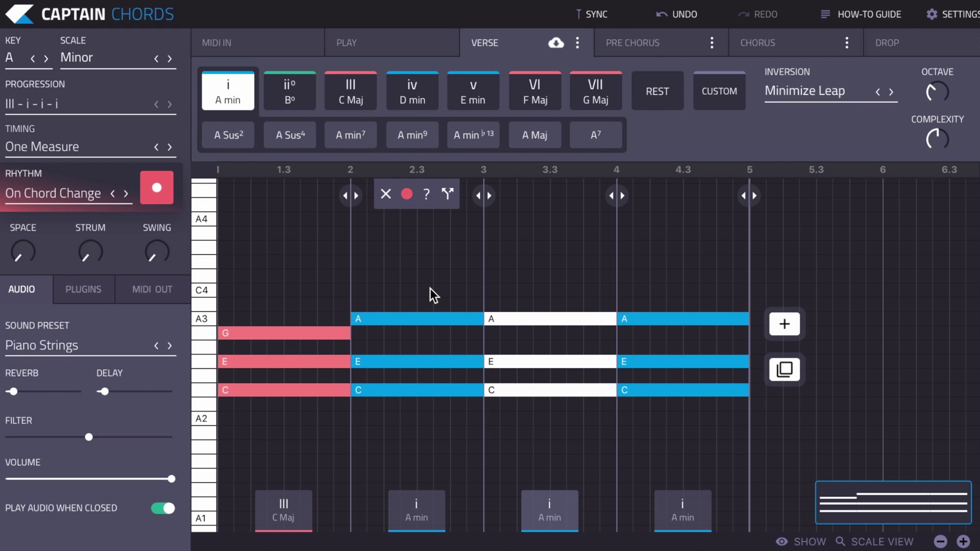
pyautogui.click(658, 95)
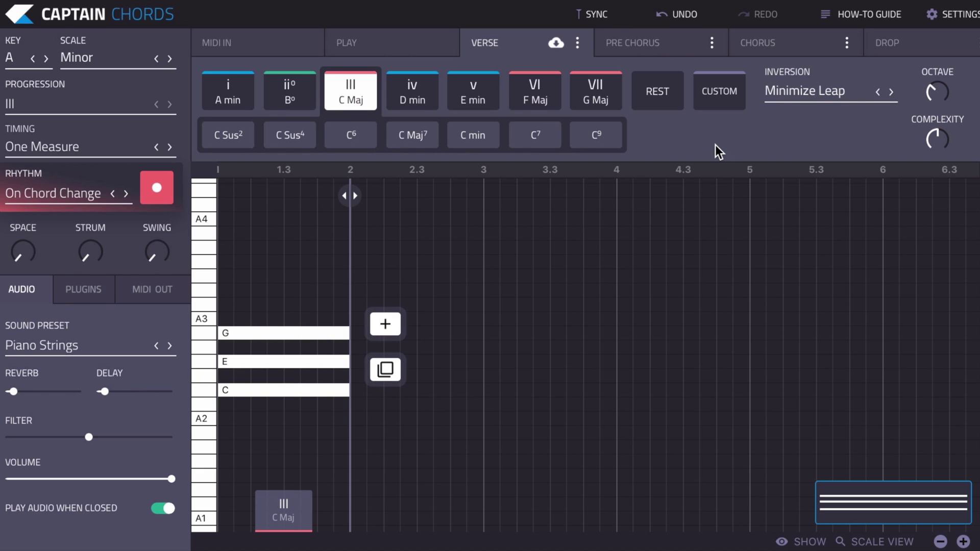
# Step: Set the C Maj chord's inversion to Default Triad and change it to First Inversion
pyautogui.moveTo(278, 366)
pyautogui.click(820, 90)
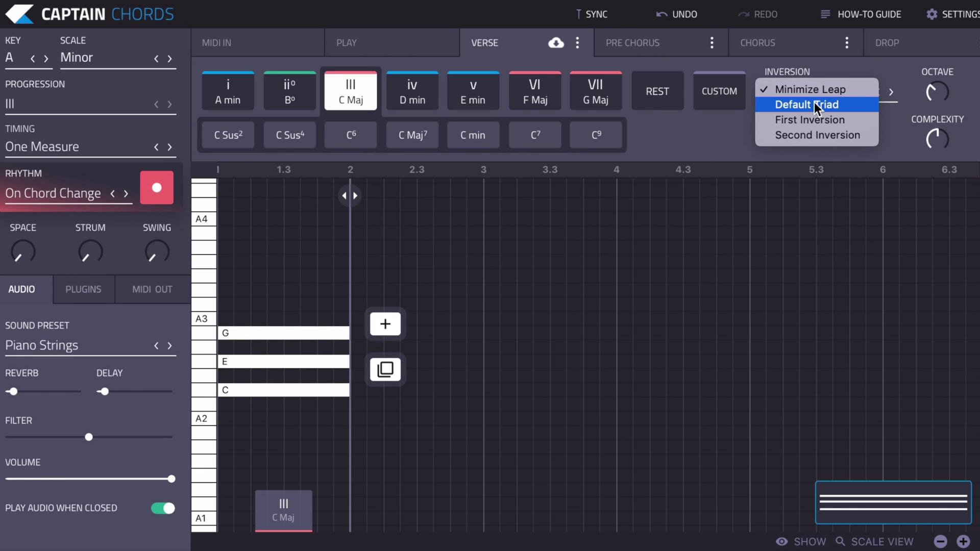
pyautogui.click(813, 104)
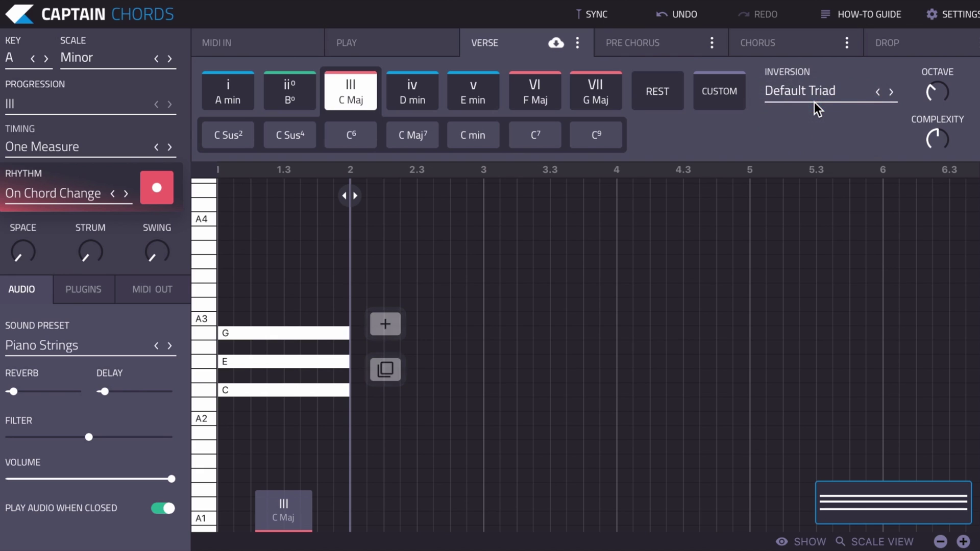
pyautogui.click(818, 92)
pyautogui.click(817, 105)
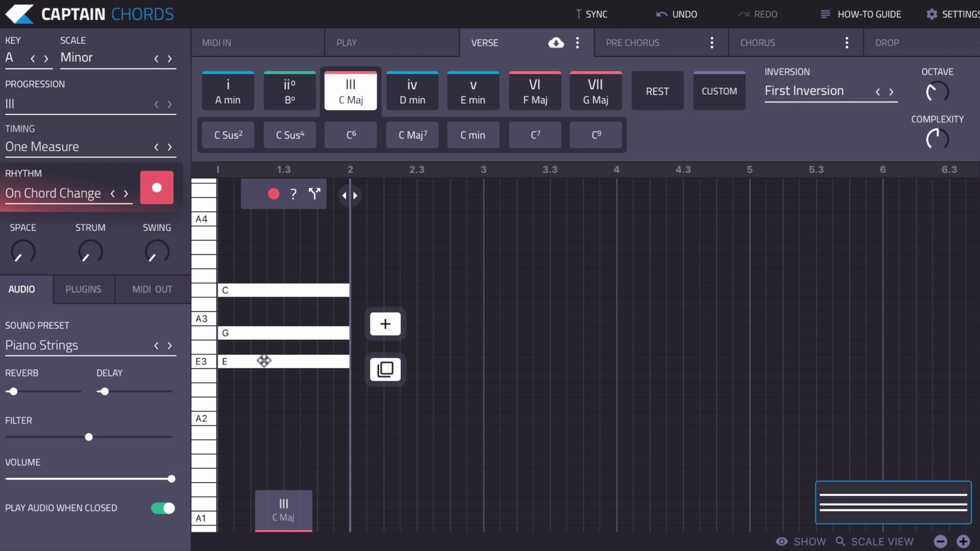
# Step: Try Second Inversion on the C Maj chord and return its inversion to Default Triad
pyautogui.click(814, 93)
pyautogui.click(812, 104)
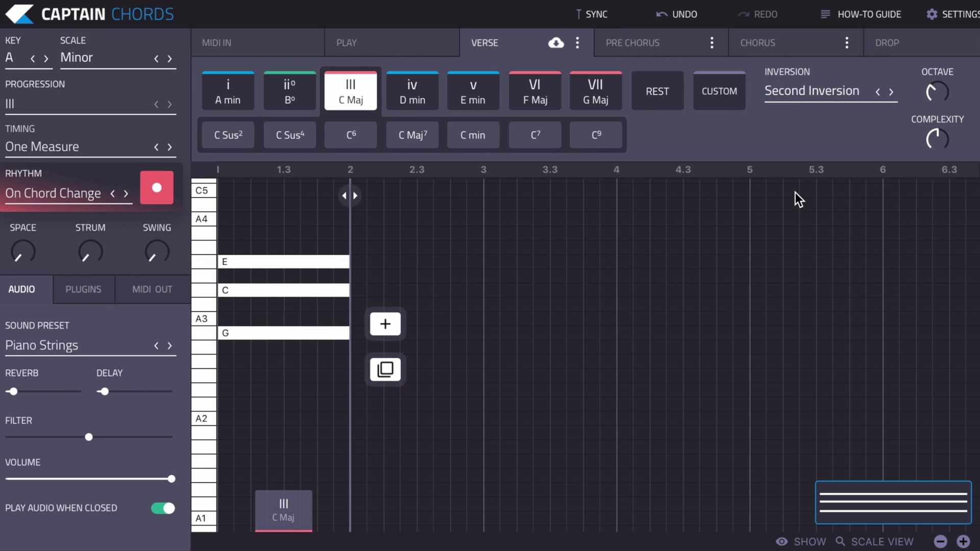
pyautogui.click(813, 93)
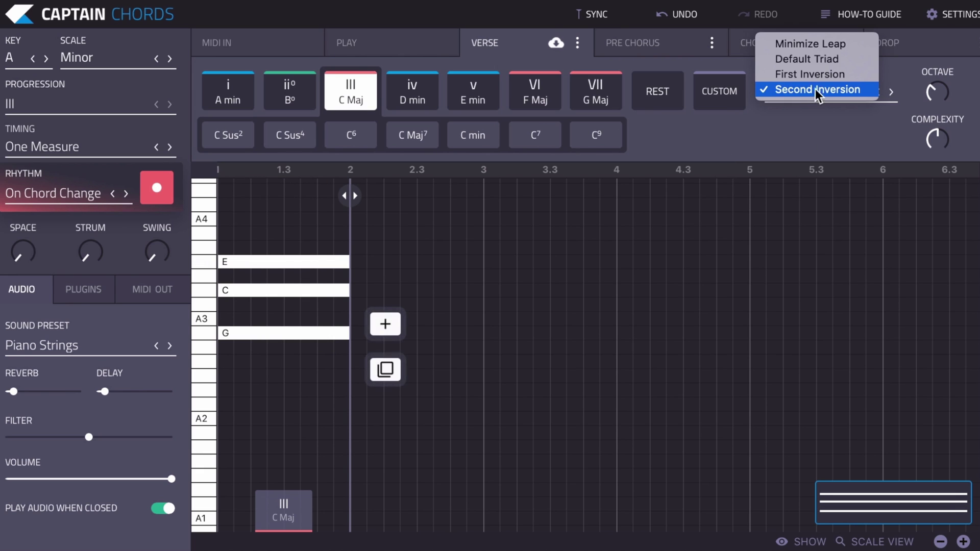
pyautogui.click(816, 56)
pyautogui.moveTo(234, 398)
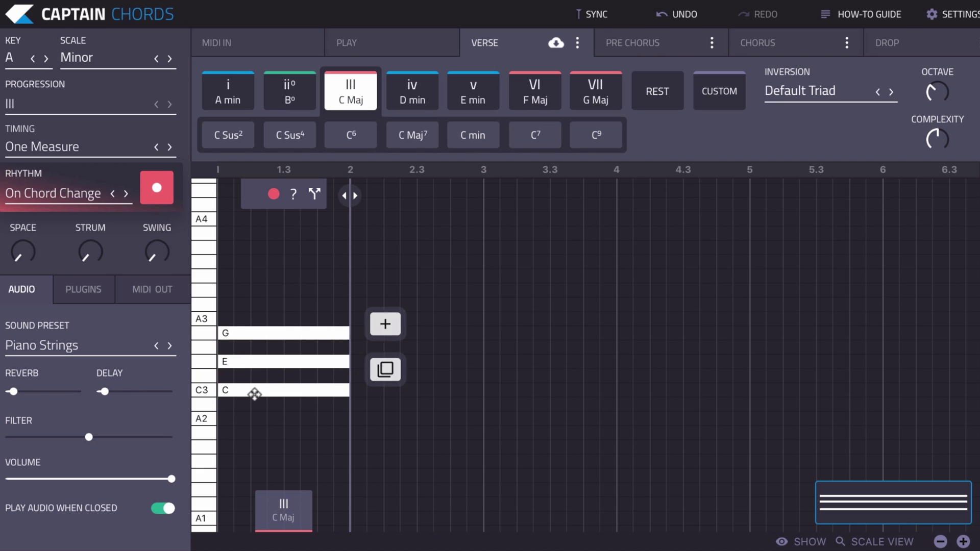
pyautogui.click(788, 90)
pyautogui.click(789, 90)
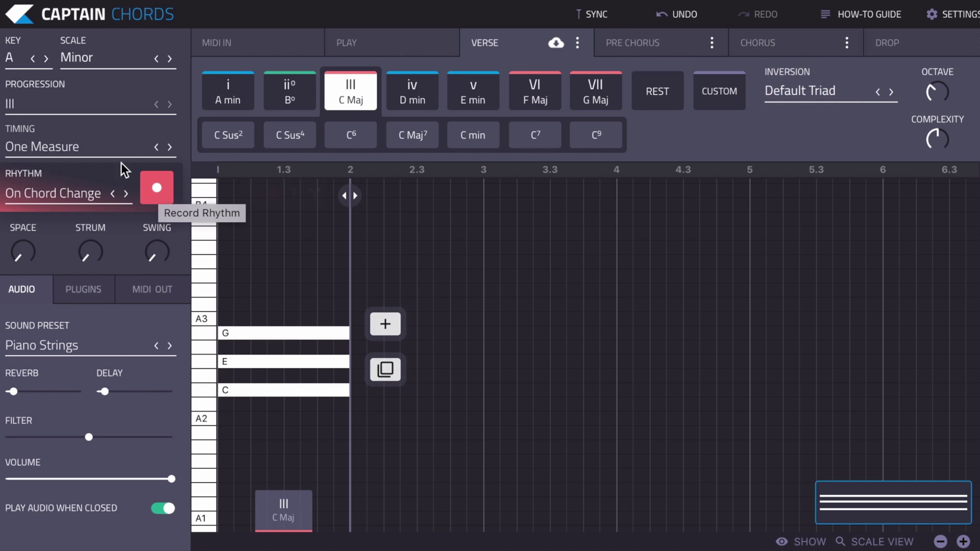
# Step: Load the preset chord progression i - III - VI - VII into the verse
pyautogui.click(38, 103)
pyautogui.click(327, 170)
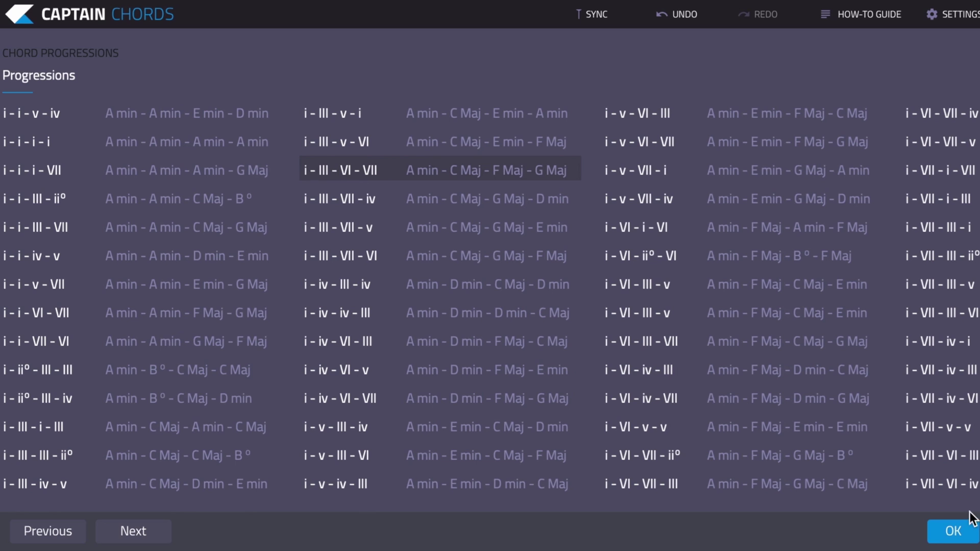
pyautogui.click(952, 532)
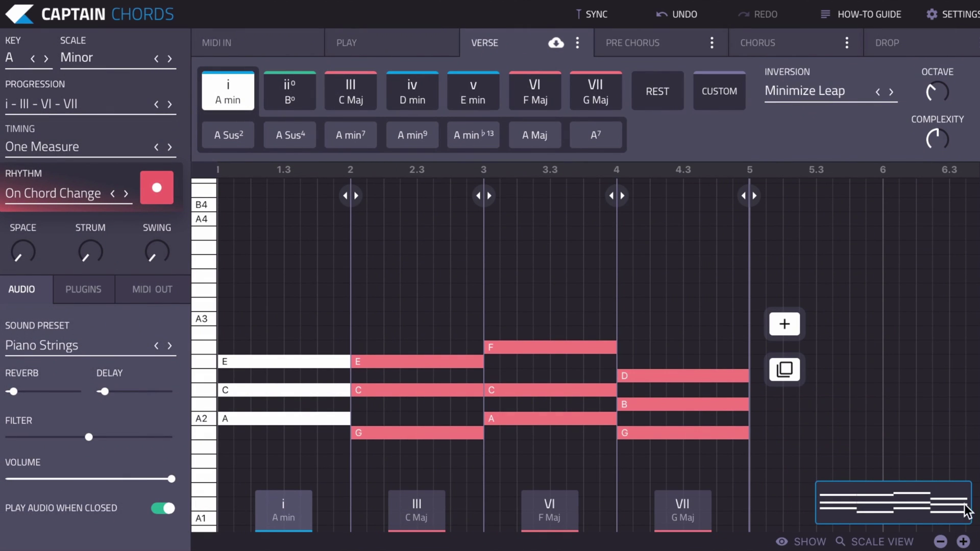
# Step: Set the C Maj chord in measure 2 to First Inversion and play the progression
pyautogui.moveTo(415, 273)
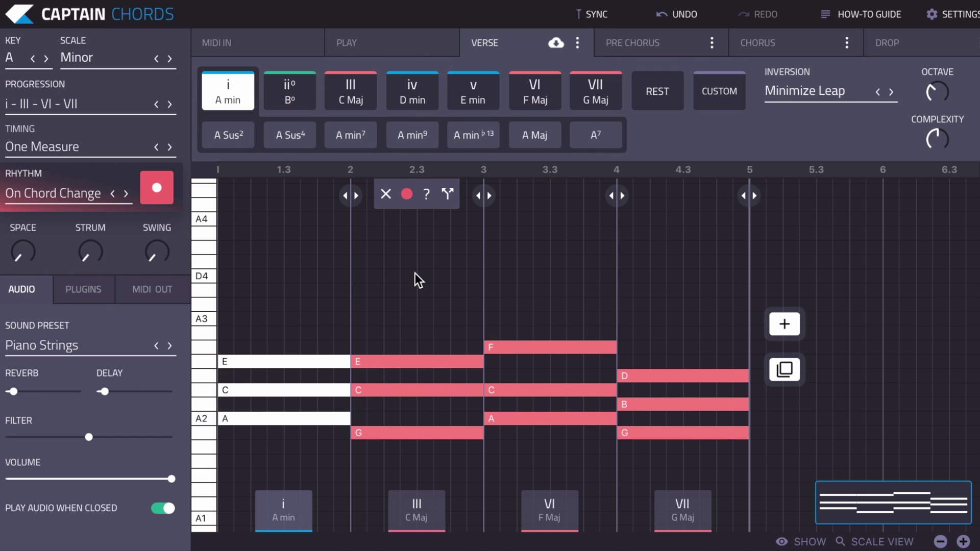
pyautogui.click(415, 274)
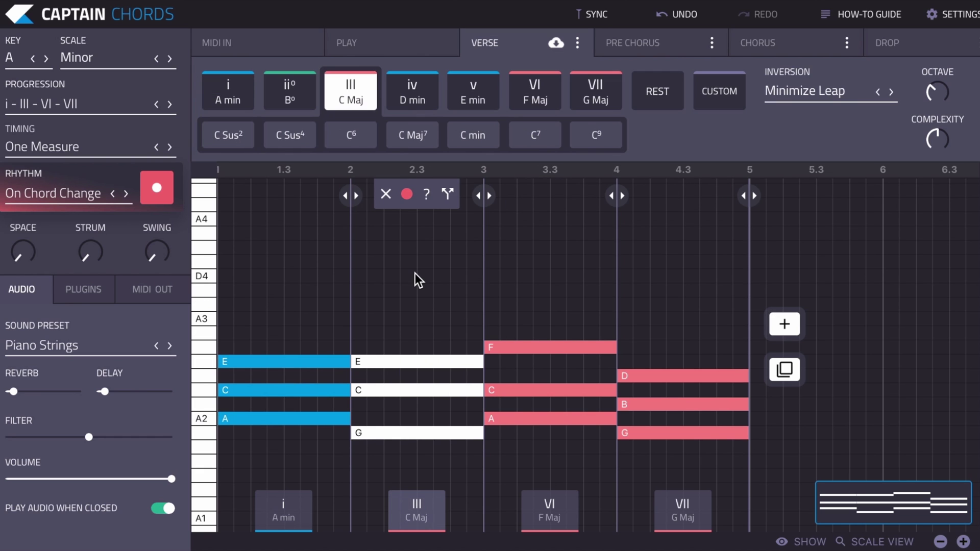
pyautogui.click(797, 87)
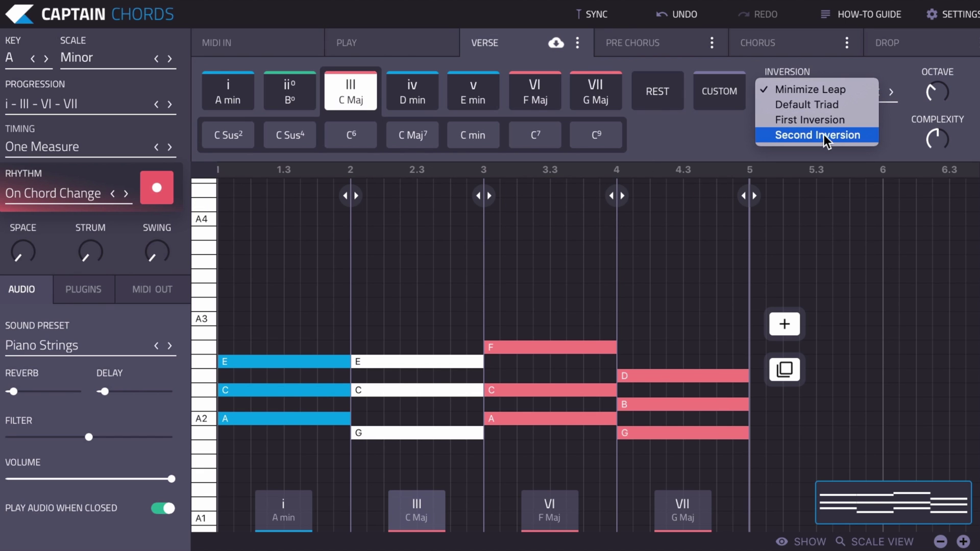
pyautogui.click(825, 119)
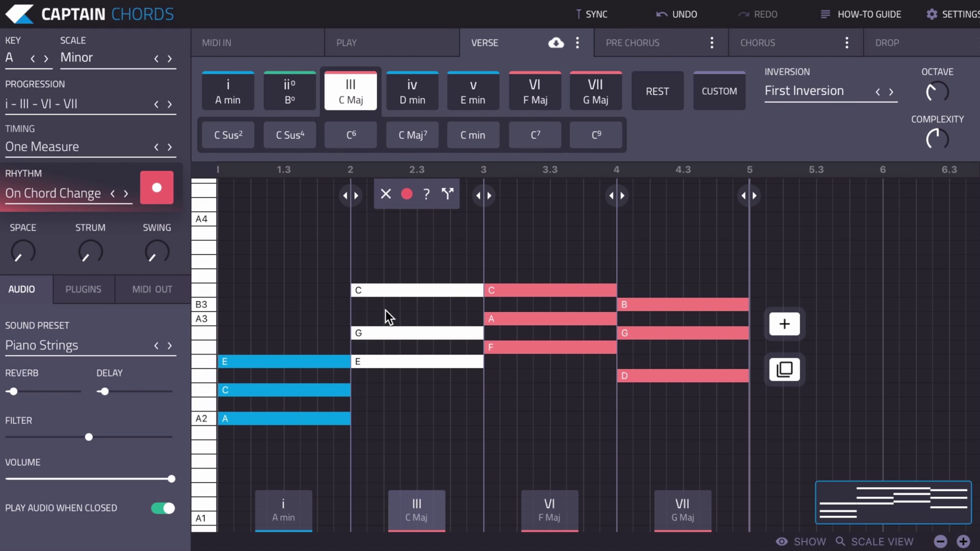
pyautogui.press('space')
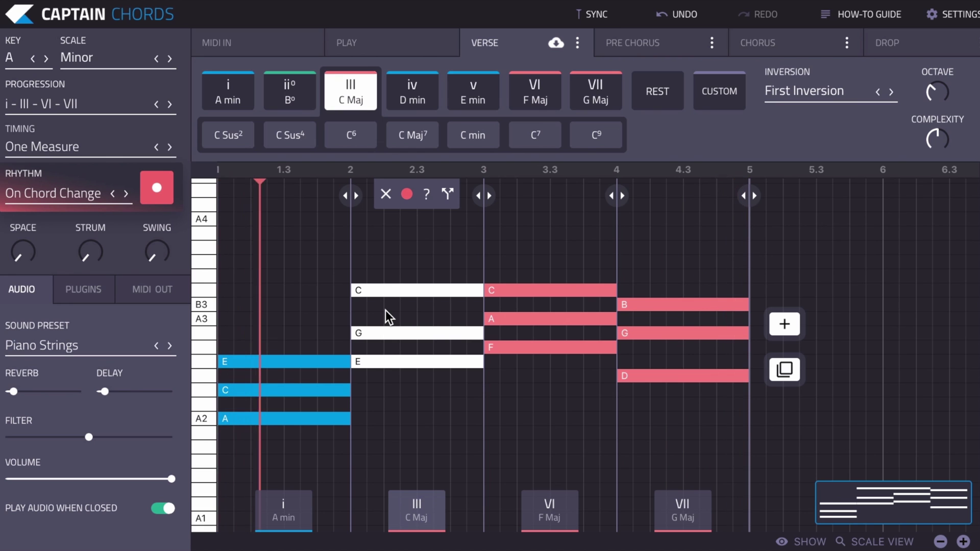
pyautogui.press('space')
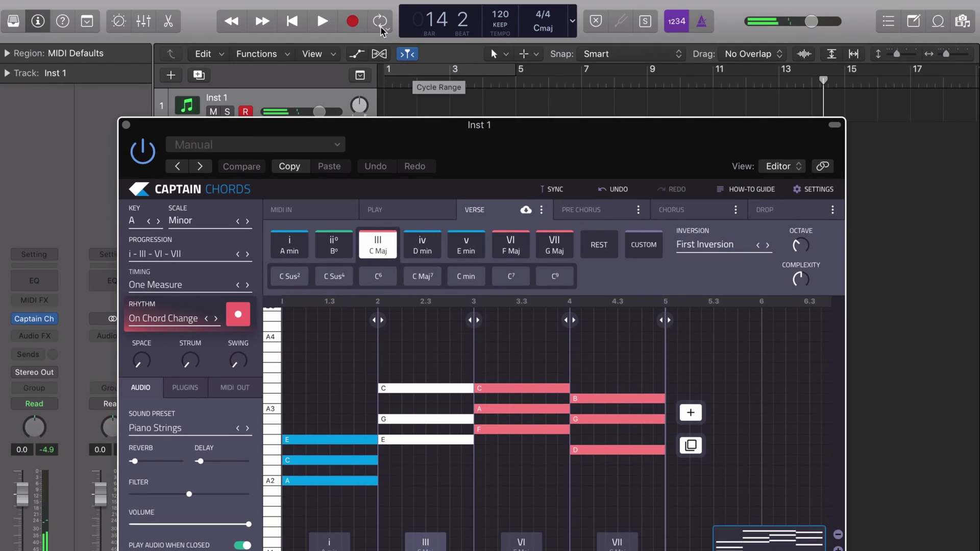
# Step: Enable cycle playback in the project, move the plugin window up, and audition the looped progression
pyautogui.click(381, 28)
pyautogui.moveTo(496, 166); pyautogui.dragTo(532, 123)
pyautogui.press('space')
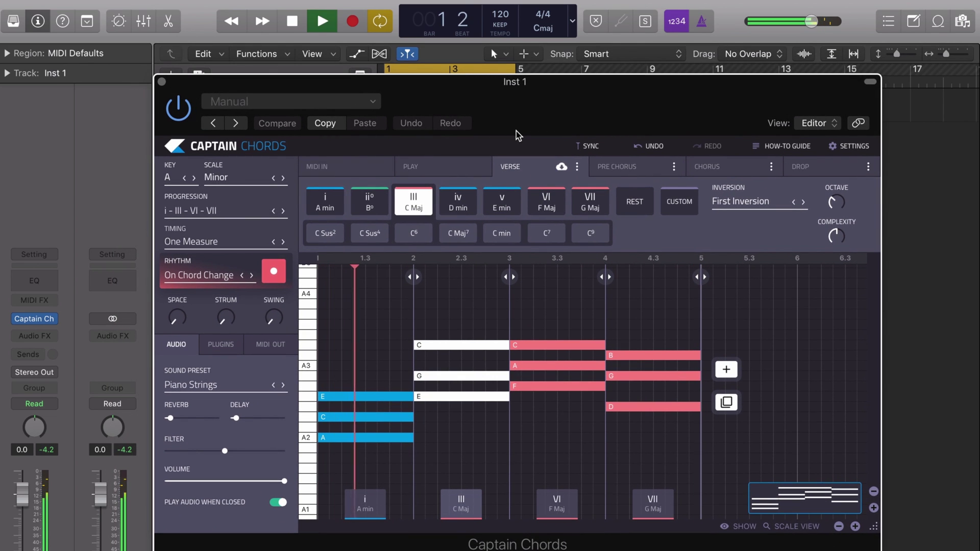
pyautogui.press('space')
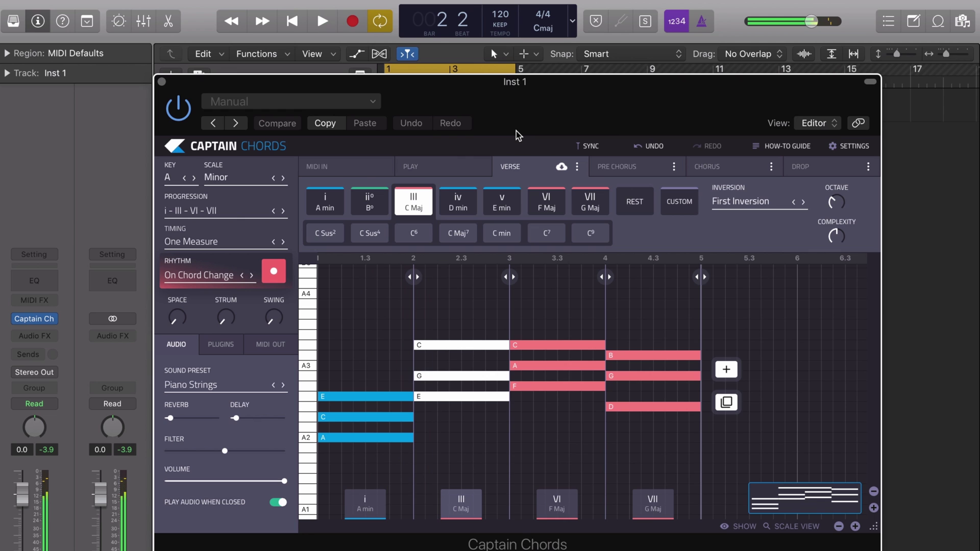
# Step: Set the measure 2 C Maj chord's inversion to Minimize Leap and play the progression
pyautogui.moveTo(455, 370)
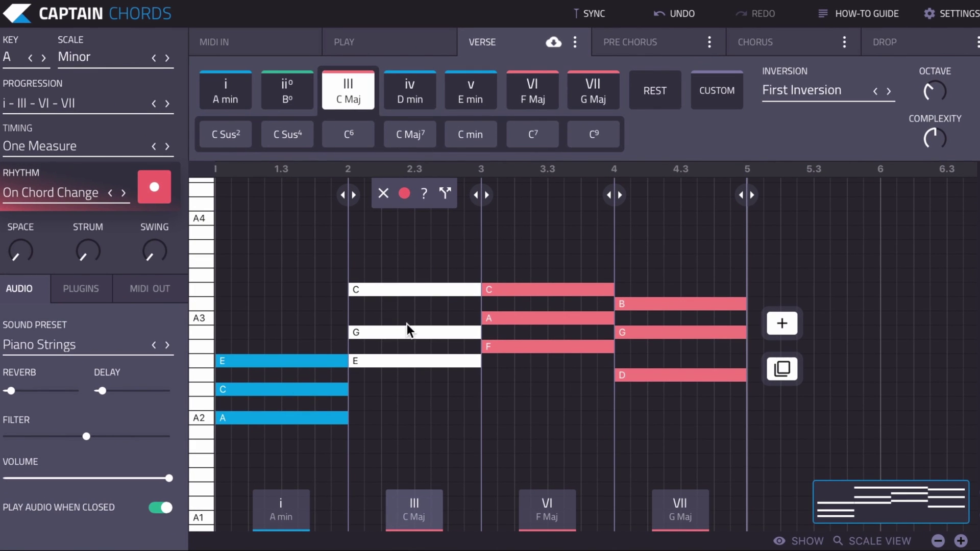
pyautogui.click(819, 88)
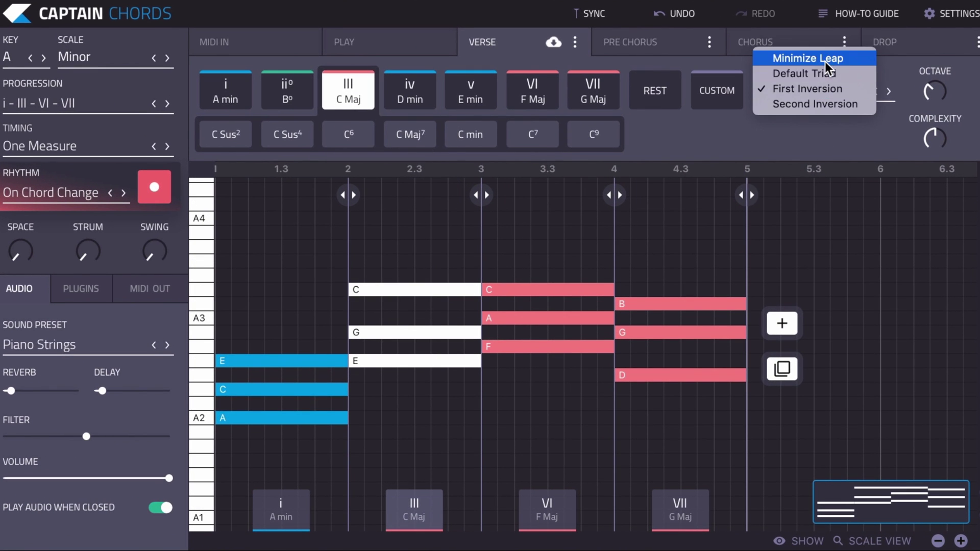
pyautogui.click(826, 62)
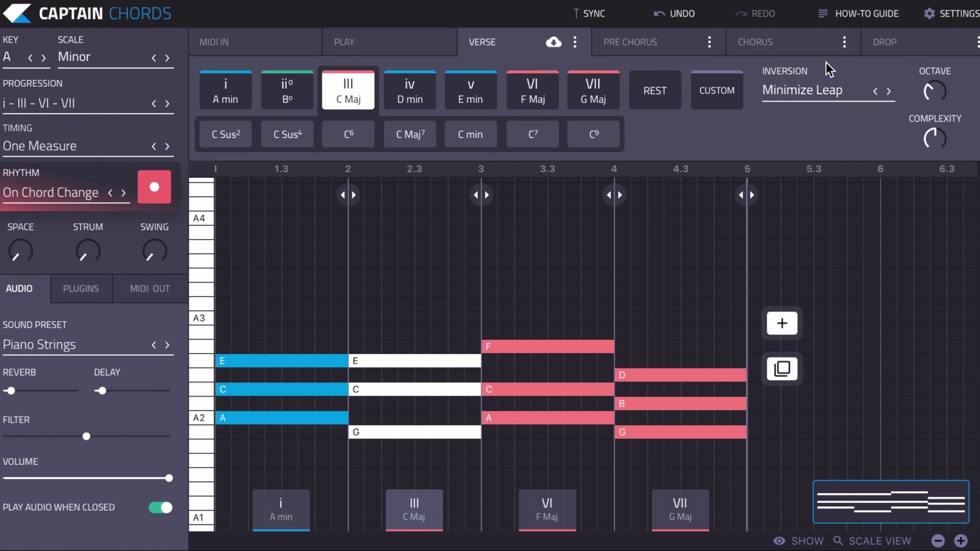
pyautogui.press('space')
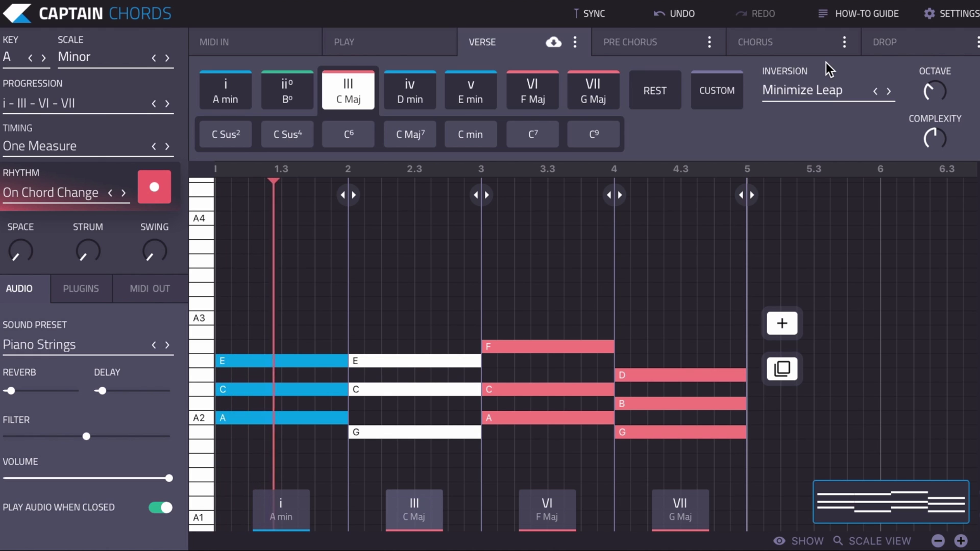
pyautogui.press('space')
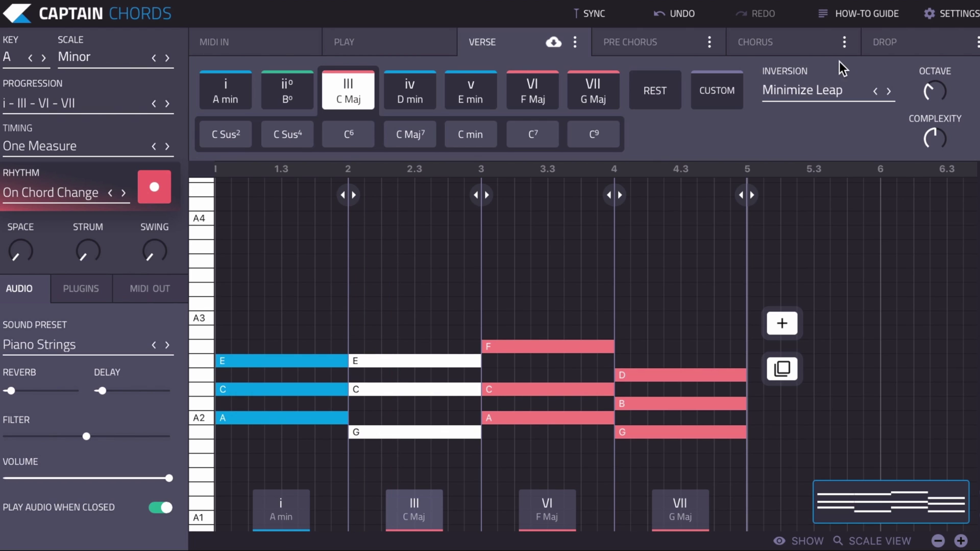
# Step: Raise the octave of the measure 2 C Maj chord to Third and lower it back by one octave
pyautogui.moveTo(929, 135)
pyautogui.scroll(-3, 203, 462)
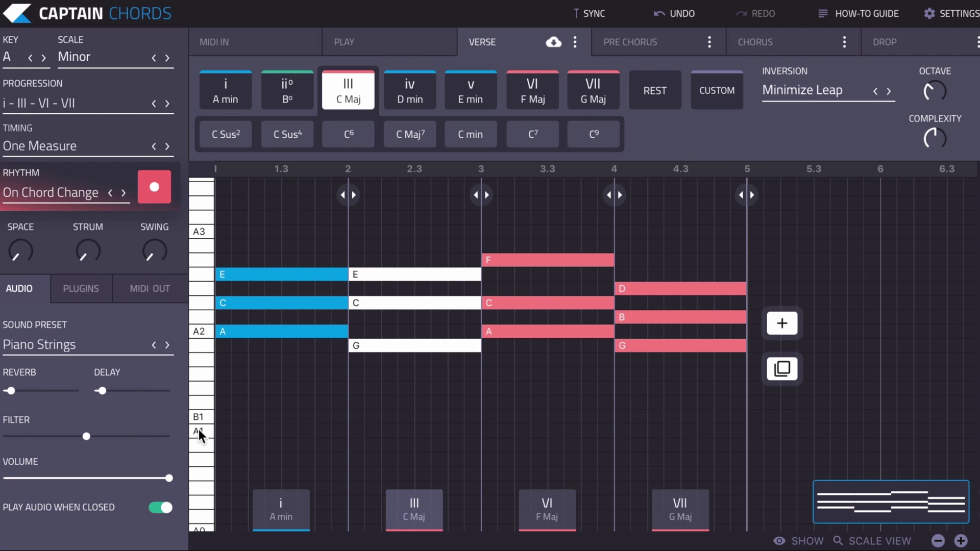
pyautogui.scroll(-1, 210, 409)
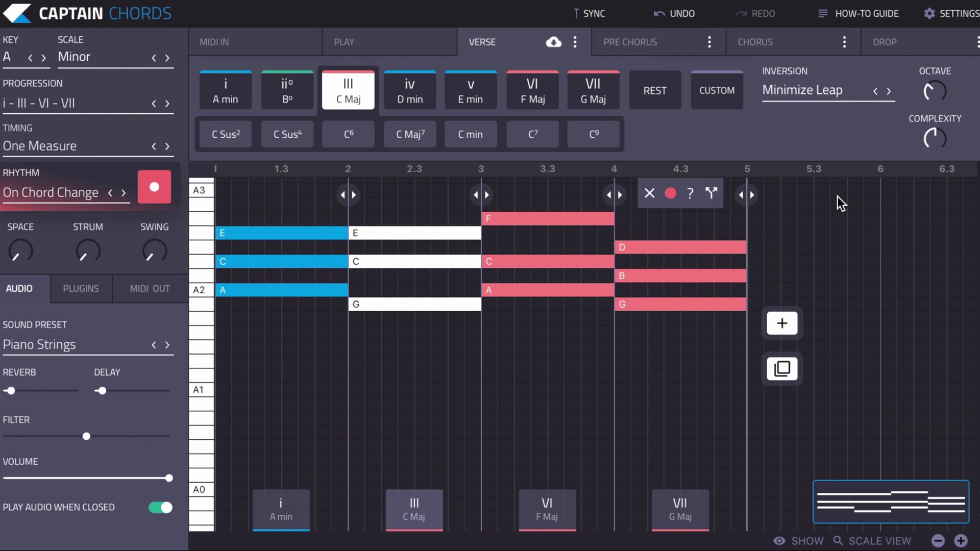
pyautogui.scroll(1, 837, 196)
pyautogui.moveTo(935, 81)
pyautogui.moveTo(936, 77); pyautogui.dragTo(938, 53)
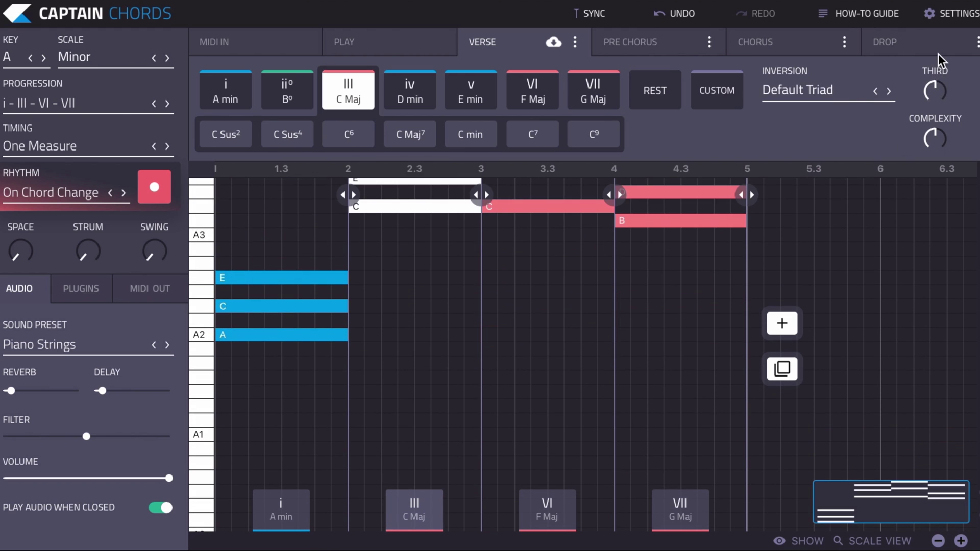
pyautogui.scroll(1, 627, 363)
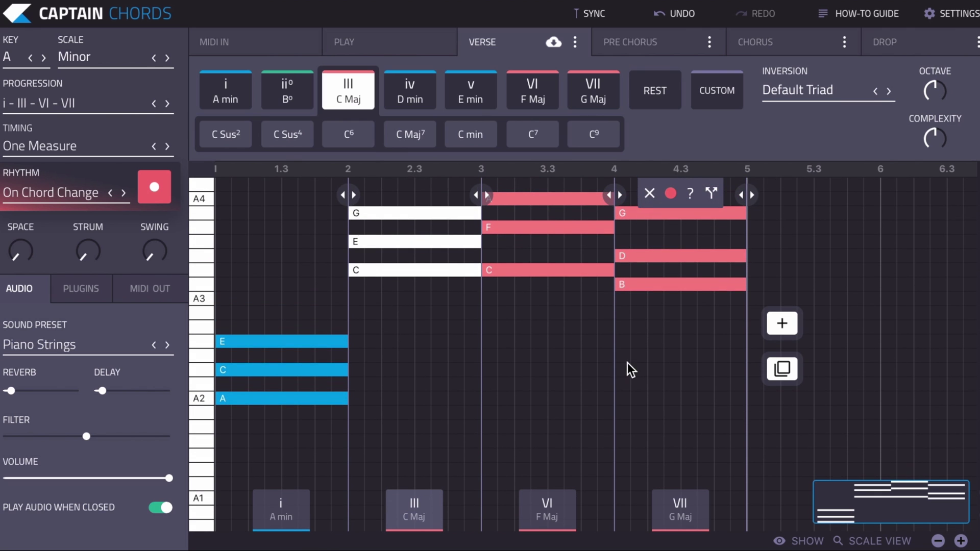
pyautogui.moveTo(929, 94)
pyautogui.moveTo(930, 94); pyautogui.dragTo(902, 187)
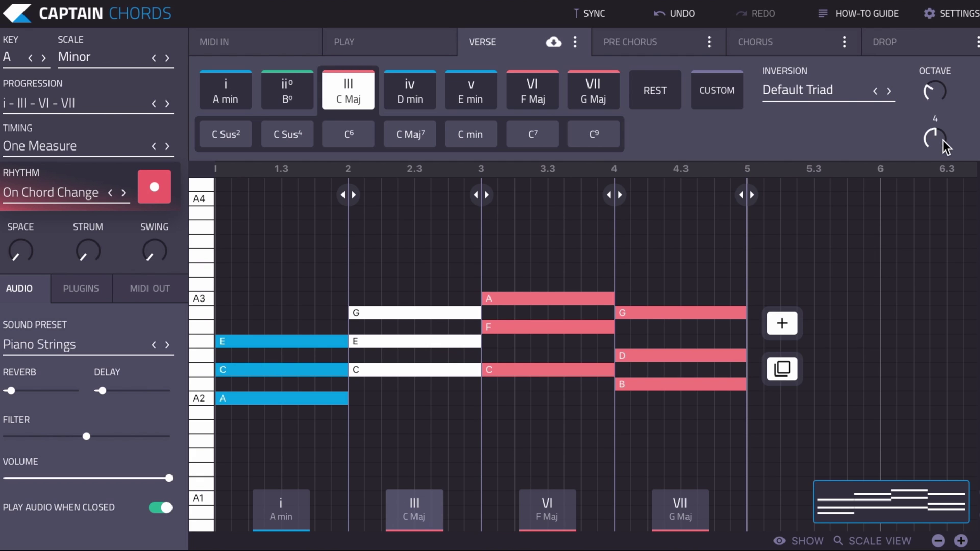
# Step: Set the complexity of the A min chord in measure 1 and the C Maj chord in measure 2 to 5
pyautogui.moveTo(320, 332)
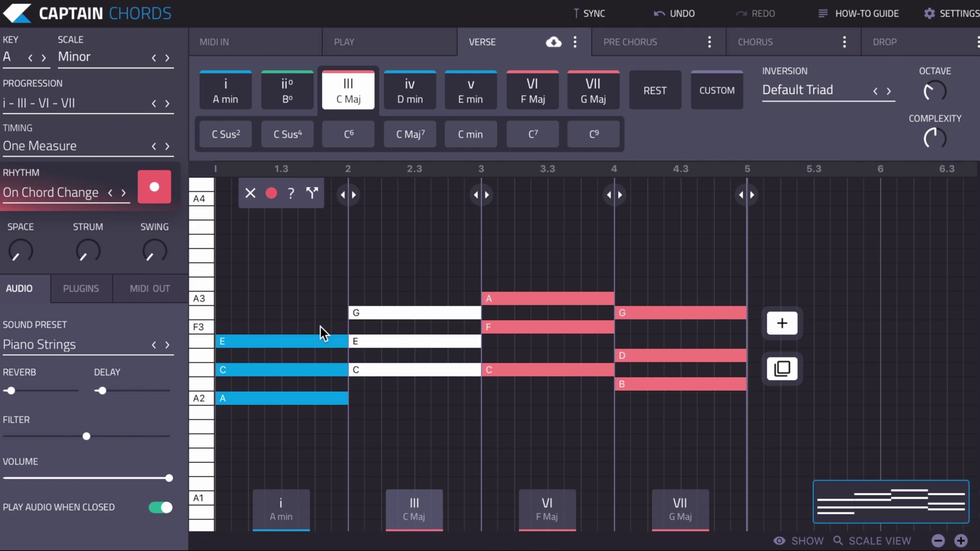
pyautogui.click(320, 326)
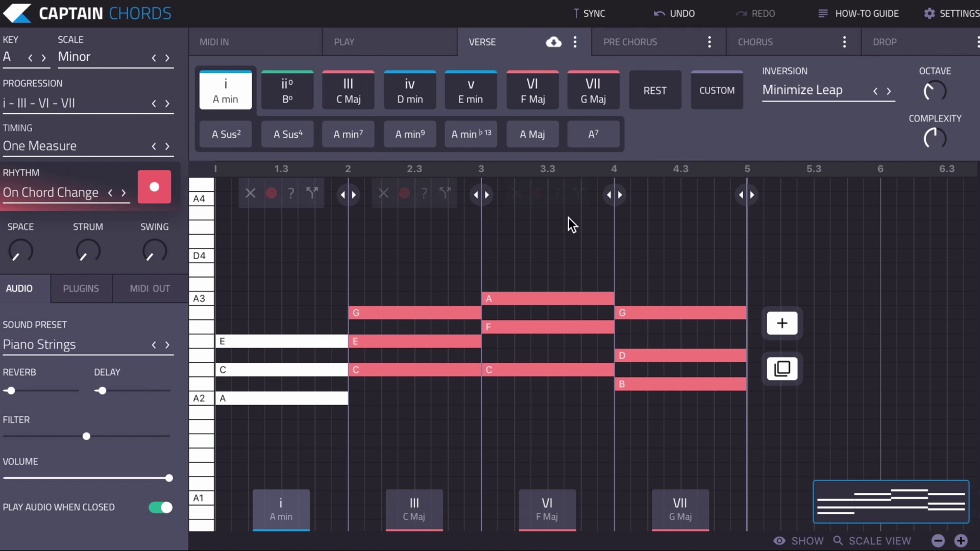
pyautogui.moveTo(915, 149)
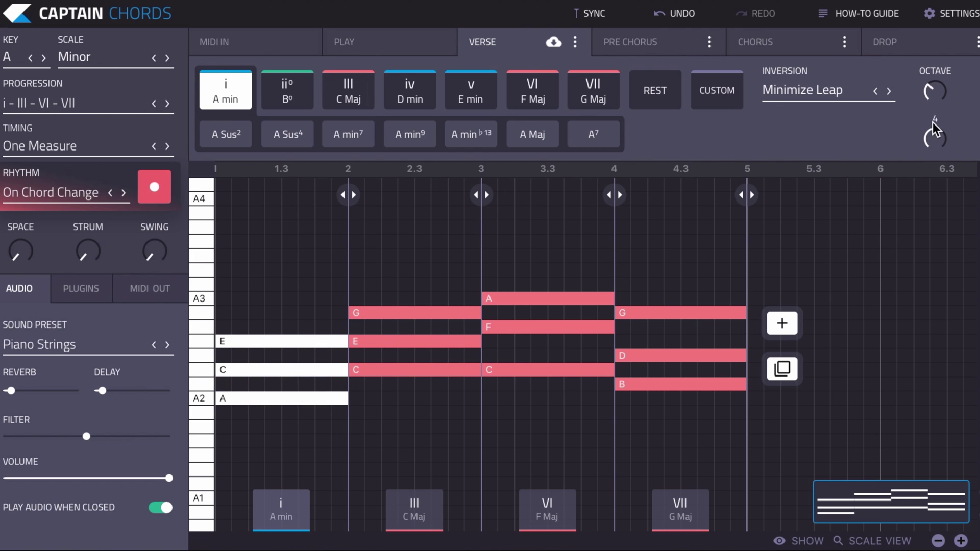
pyautogui.moveTo(931, 124); pyautogui.dragTo(932, 115)
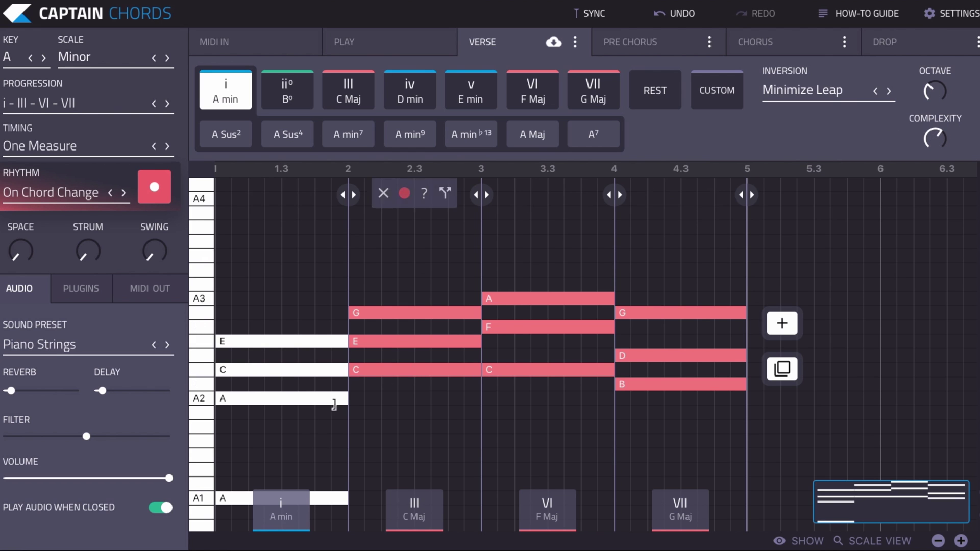
pyautogui.scroll(-3, 369, 389)
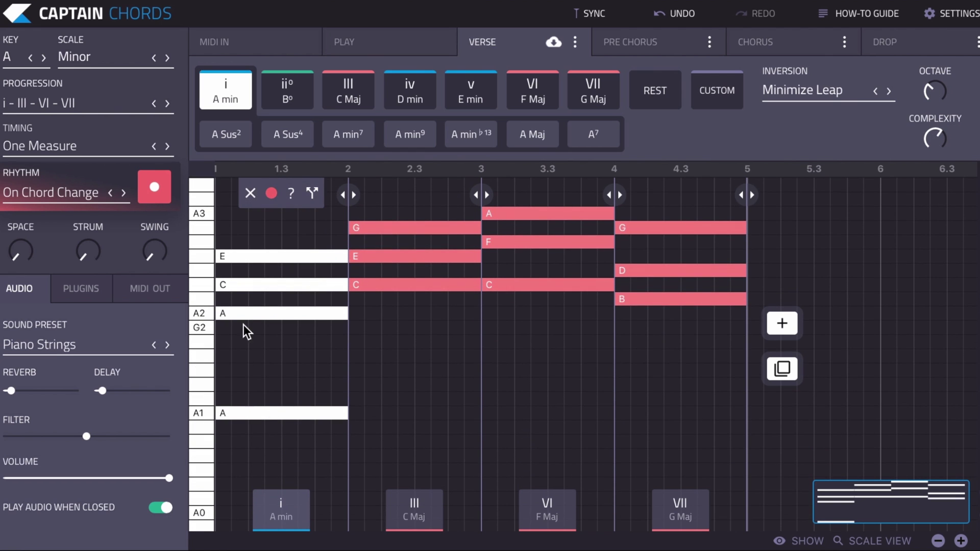
pyautogui.click(374, 332)
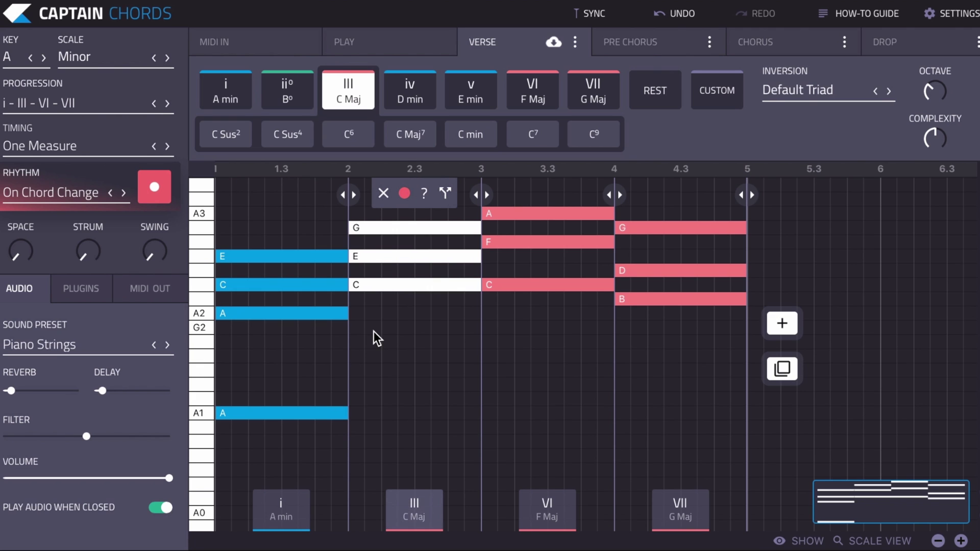
pyautogui.moveTo(921, 136)
pyautogui.moveTo(926, 120)
pyautogui.mouseDown()
pyautogui.moveTo(926, 104)
pyautogui.moveTo(933, 111)
pyautogui.mouseUp()
# Step: Set the complexity of the F Maj and G Maj chords in measures 3 and 4 to 5 and play the progression
pyautogui.press('Right')
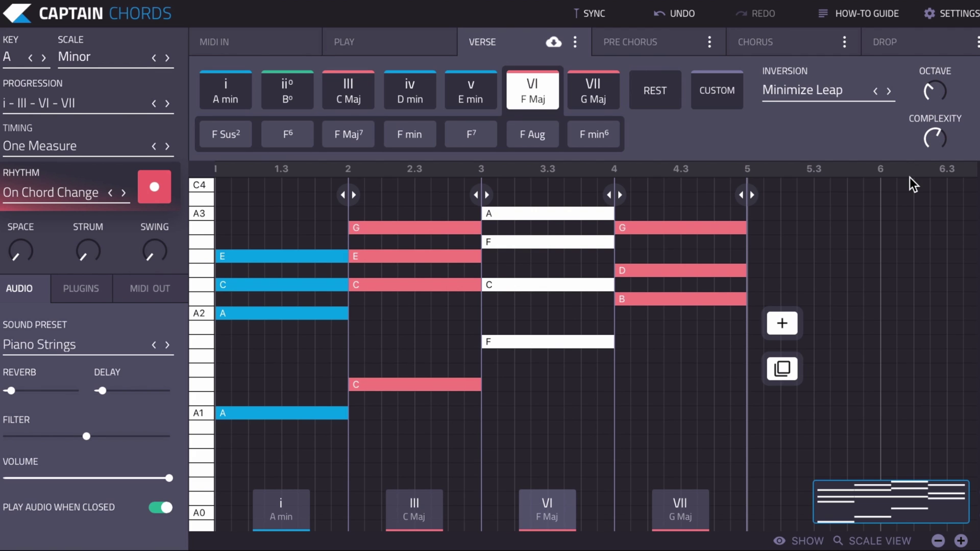
pyautogui.moveTo(925, 138)
pyautogui.press('Right')
pyautogui.moveTo(932, 120); pyautogui.dragTo(935, 113)
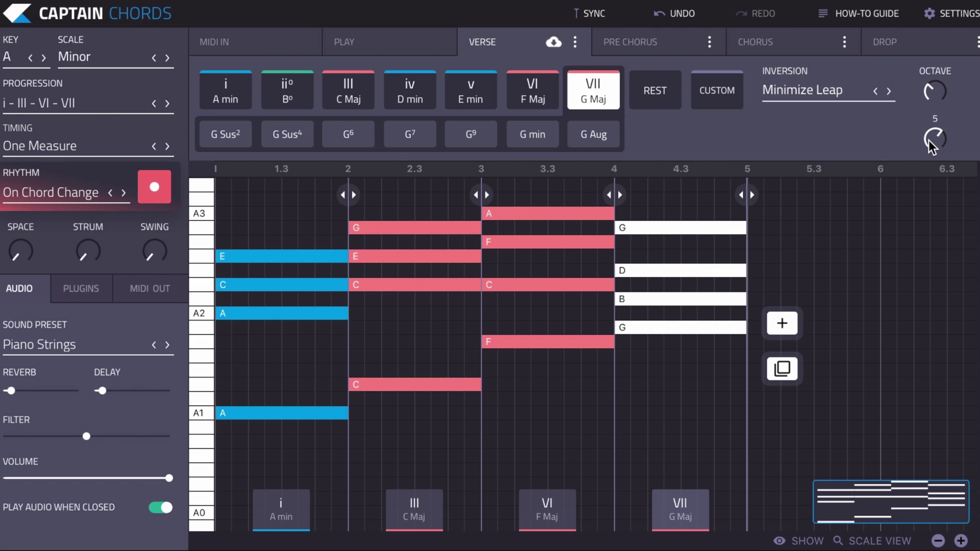
pyautogui.press('space')
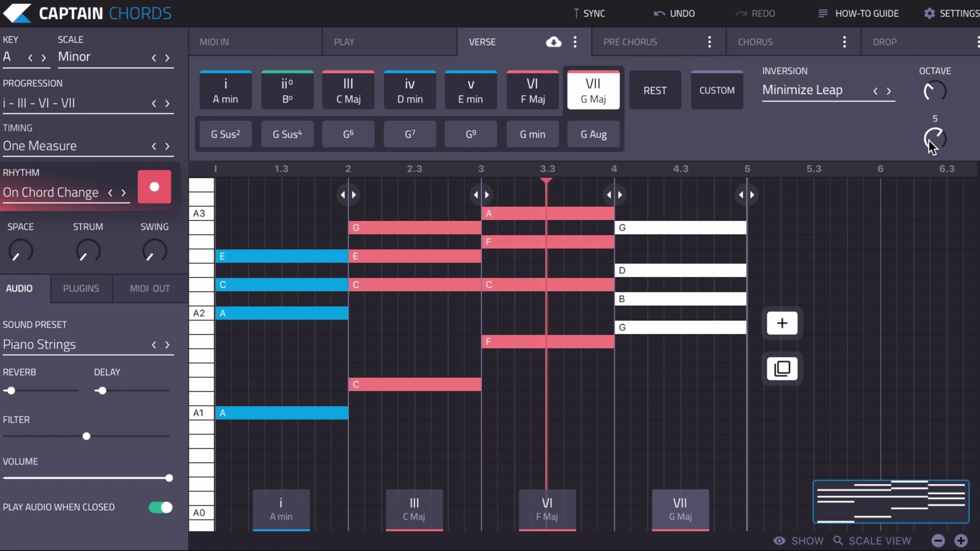
pyautogui.press('space')
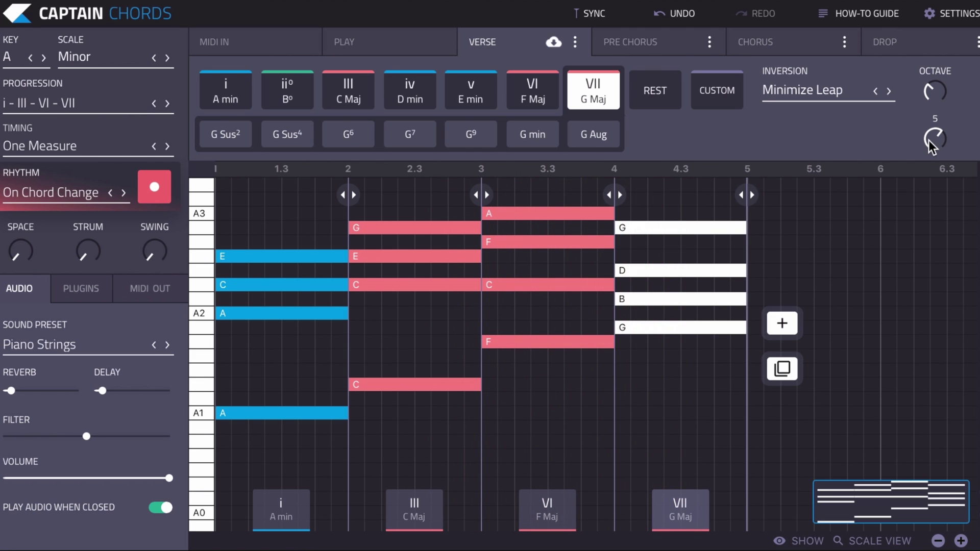
# Step: Load the preset chord progression i - VI - III - VII into the verse
pyautogui.click(38, 104)
pyautogui.hscroll(10, 371, 167)
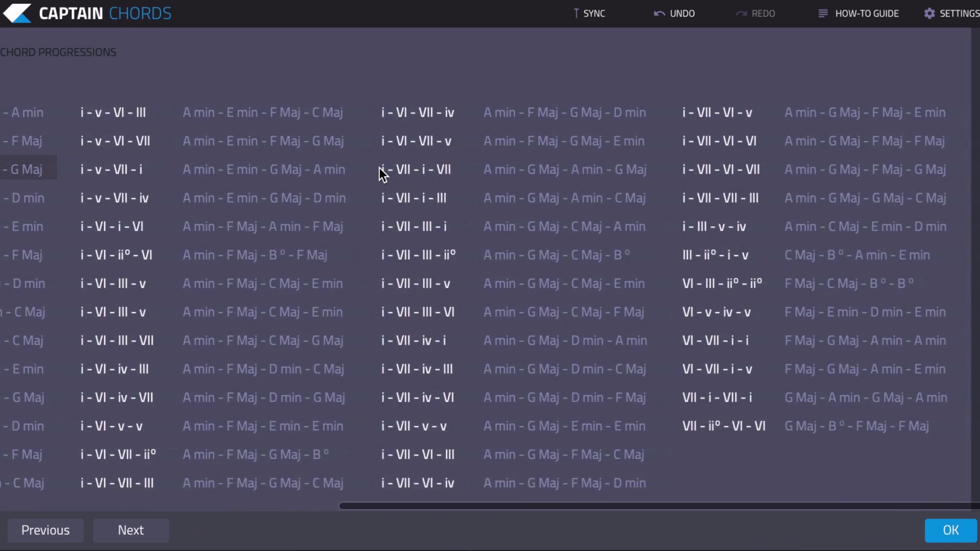
pyautogui.hscroll(-10, 378, 167)
pyautogui.hscroll(1, 374, 168)
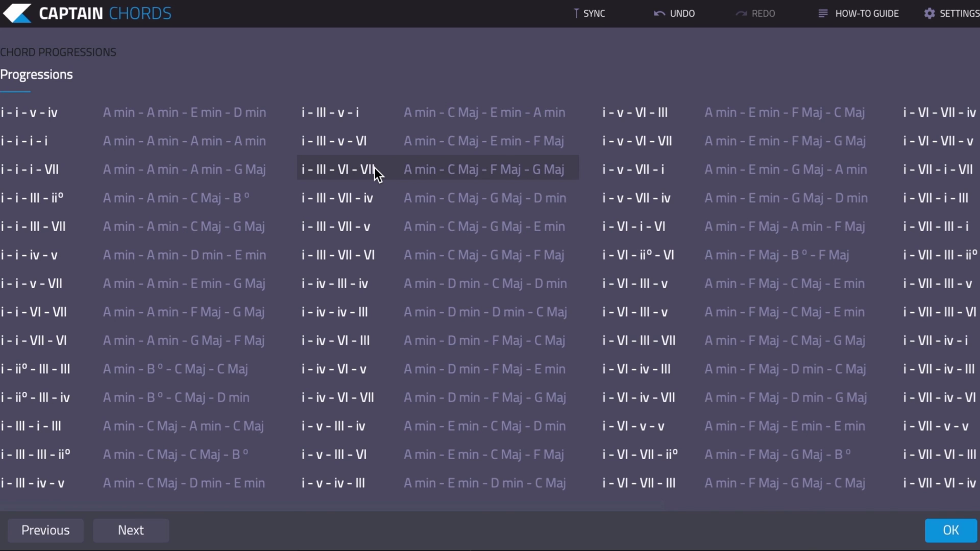
pyautogui.click(797, 340)
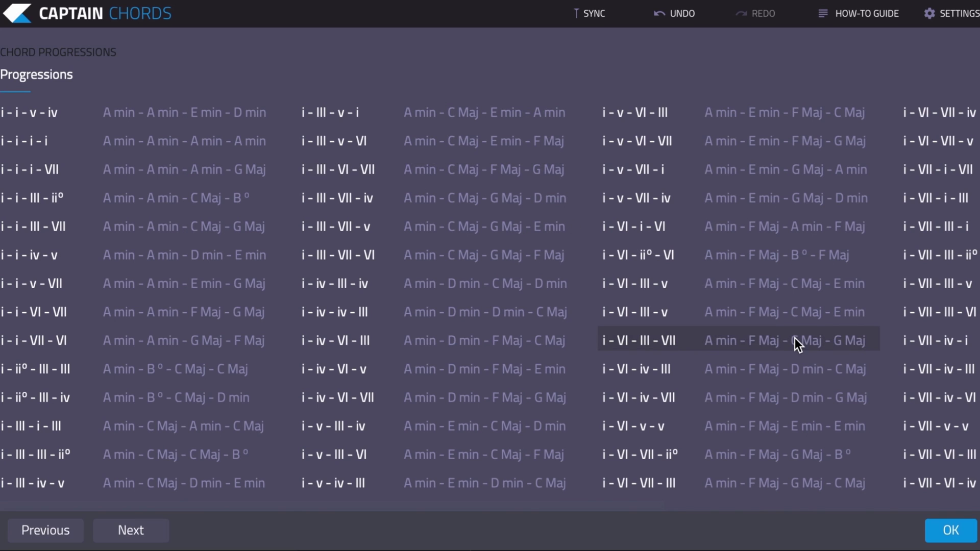
pyautogui.click(949, 532)
# Step: Move the F3 note of the measure 2 F Maj chord up to A3
pyautogui.scroll(2, 629, 408)
pyautogui.scroll(-1, 630, 408)
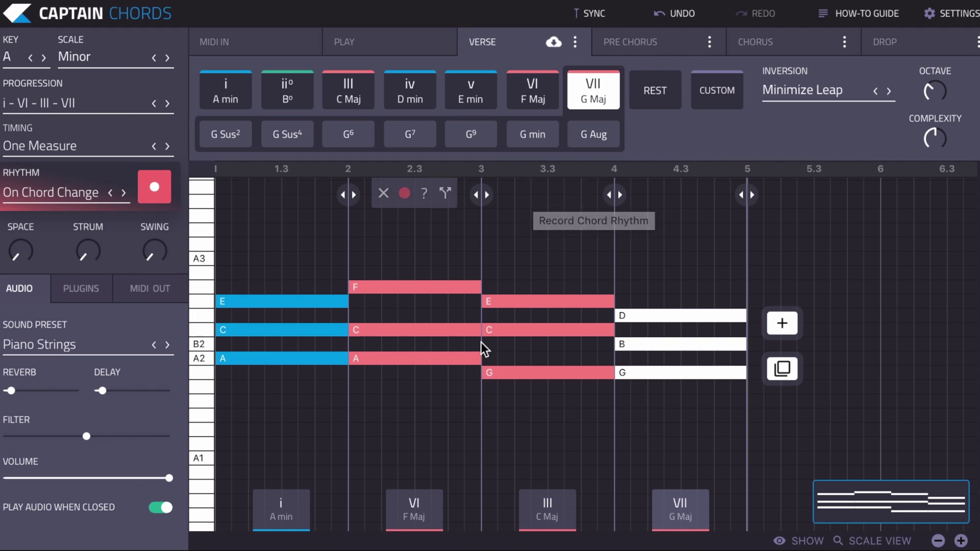
pyautogui.moveTo(409, 284); pyautogui.dragTo(409, 252)
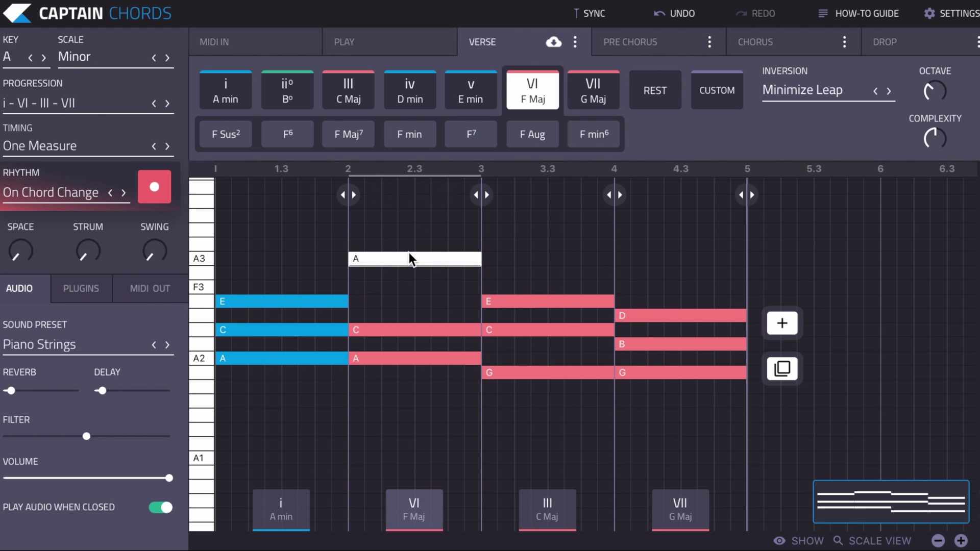
# Step: Try shortening and splitting the measure 2 custom chord, with its lowest A note moved down to G
pyautogui.moveTo(480, 254); pyautogui.dragTo(432, 253)
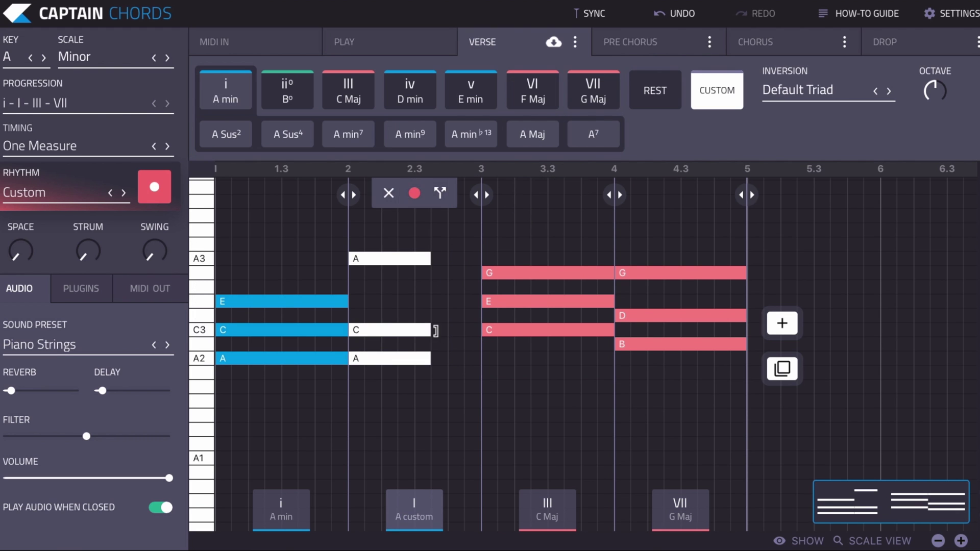
pyautogui.click(440, 193)
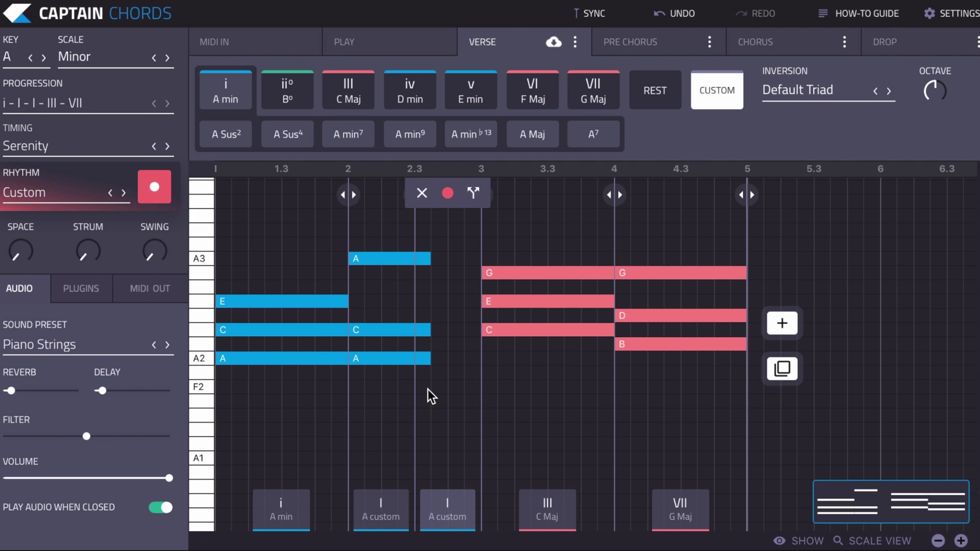
pyautogui.moveTo(422, 359); pyautogui.dragTo(424, 377)
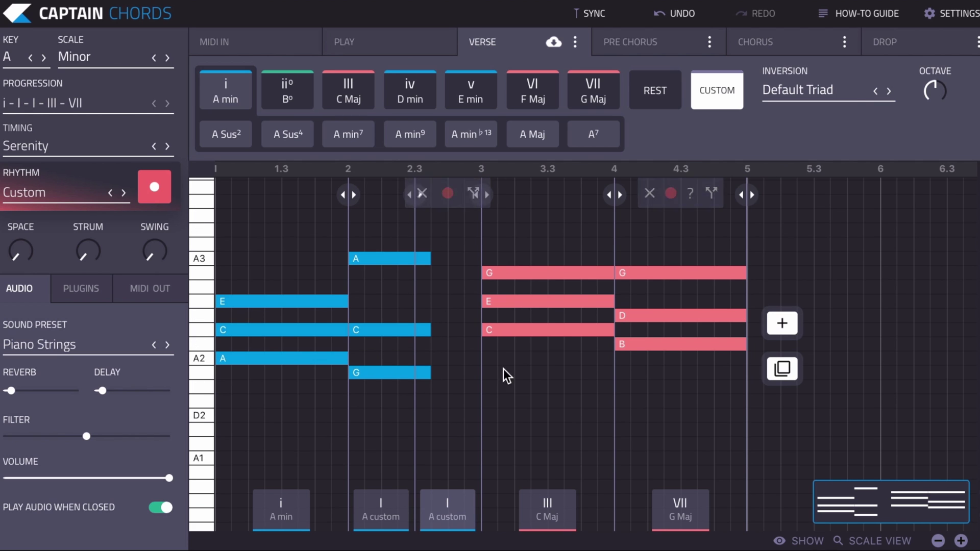
# Step: Undo the note move to G, the split and the shortening of the measure 2 custom chord
pyautogui.click(679, 15)
pyautogui.click(678, 15)
pyautogui.click(678, 16)
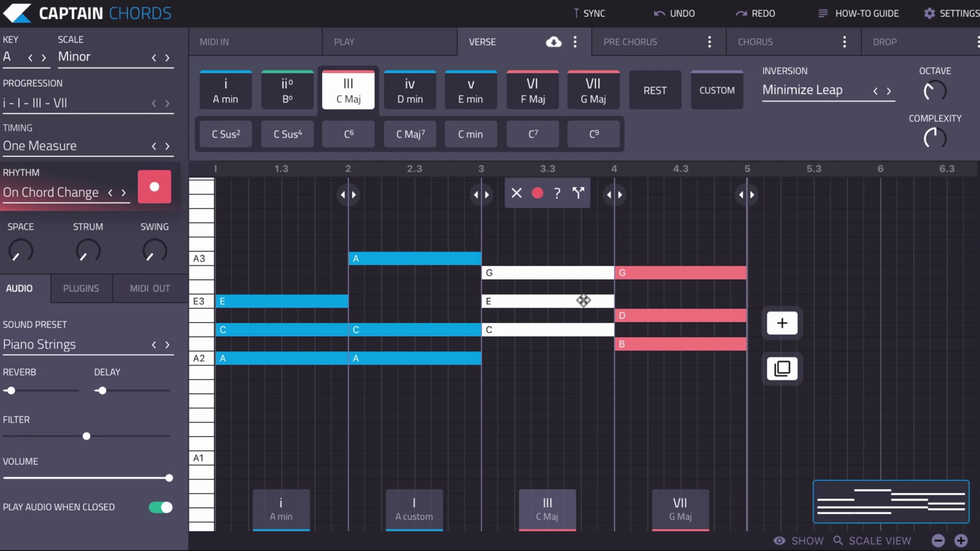
# Step: Extend the final G Maj chord so that it ends at the start of measure 6
pyautogui.moveTo(741, 189); pyautogui.dragTo(878, 195)
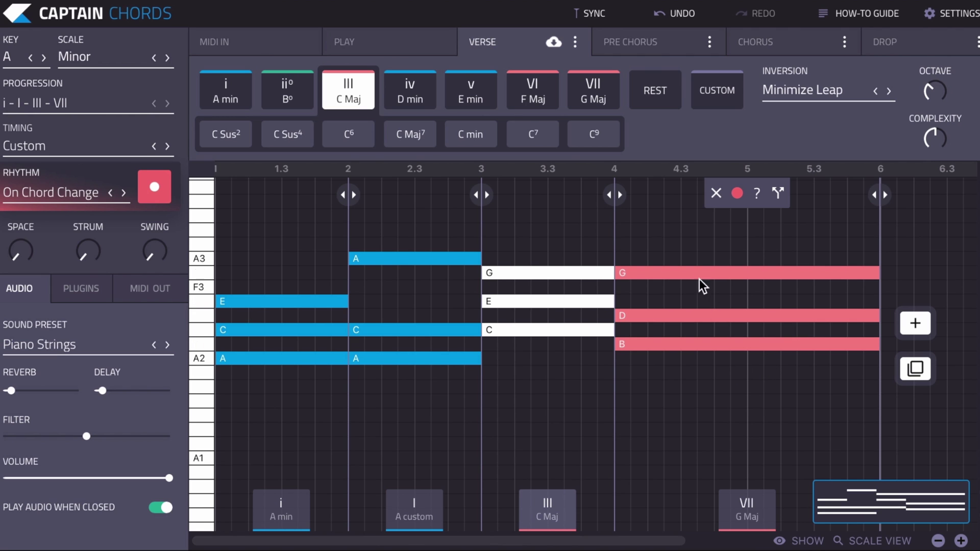
pyautogui.moveTo(875, 198)
pyautogui.mouseDown()
pyautogui.moveTo(651, 204)
pyautogui.moveTo(874, 207)
pyautogui.mouseUp()
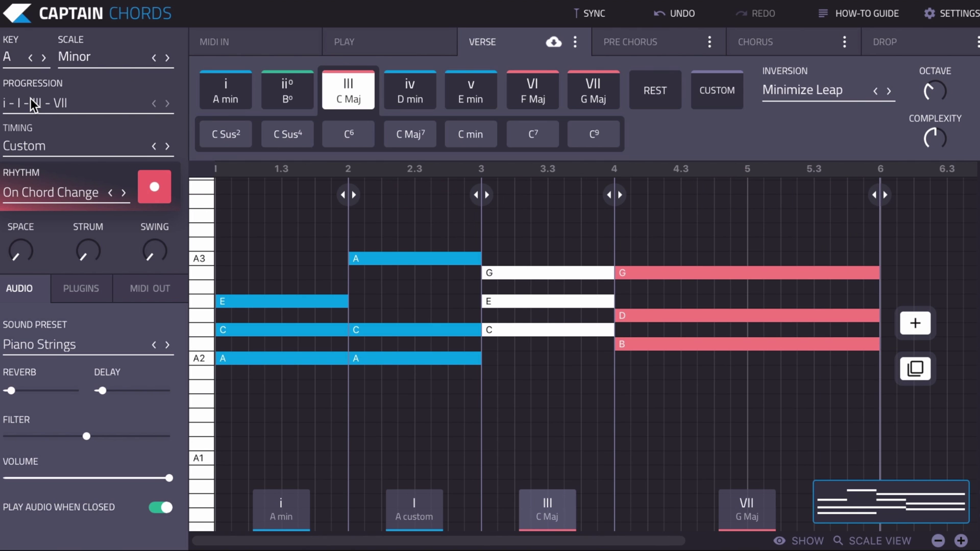
# Step: Apply the four-segment timing pattern Fast Thundersnow from the fast changes and play the progression
pyautogui.click(39, 146)
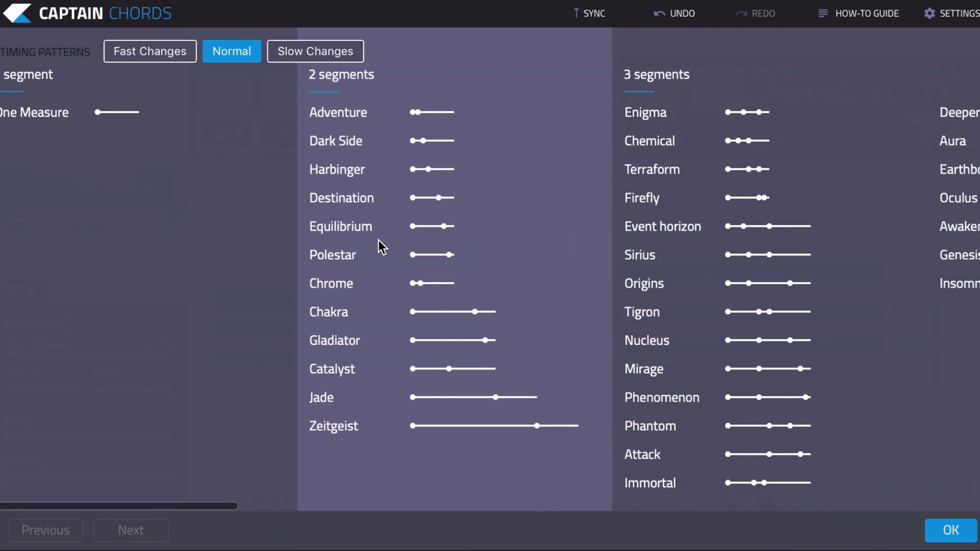
pyautogui.hscroll(5, 378, 240)
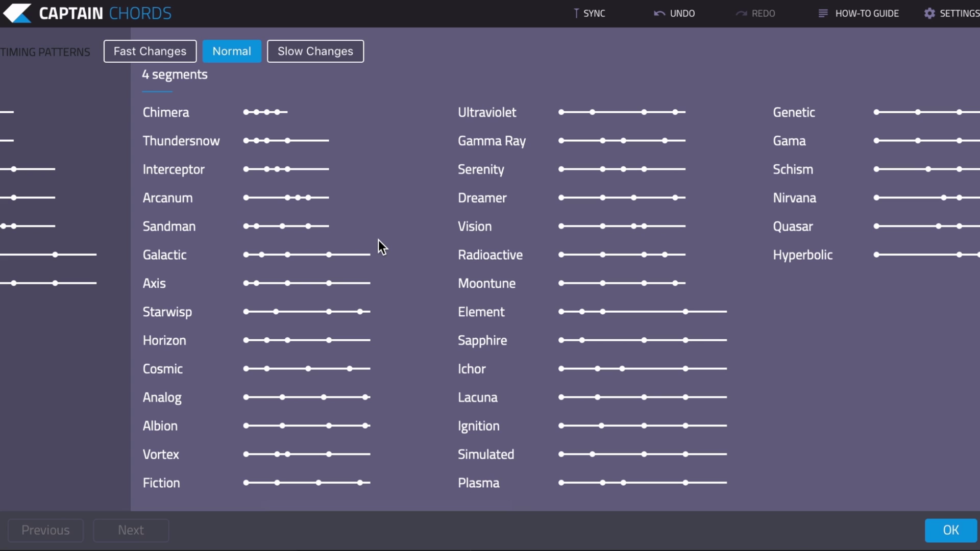
pyautogui.click(180, 51)
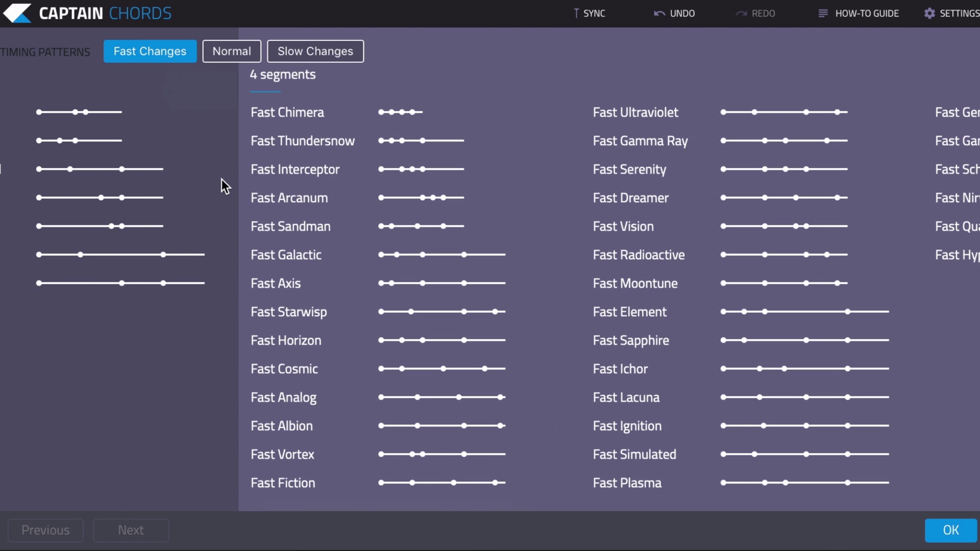
pyautogui.click(310, 139)
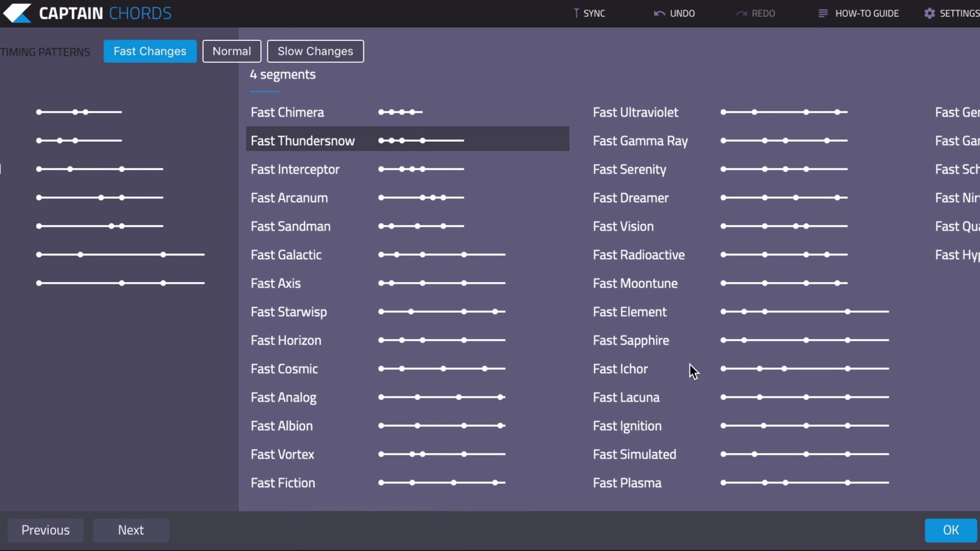
pyautogui.click(966, 536)
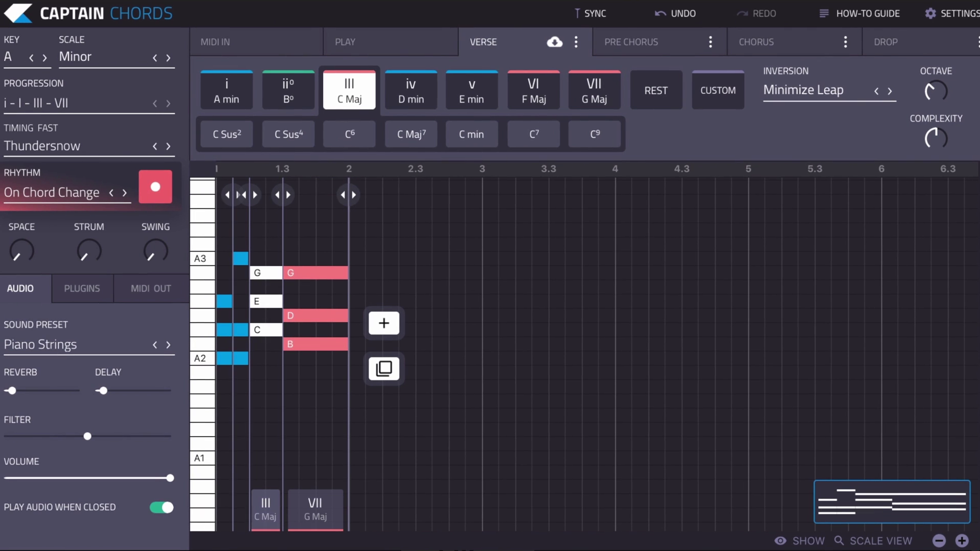
pyautogui.press('space')
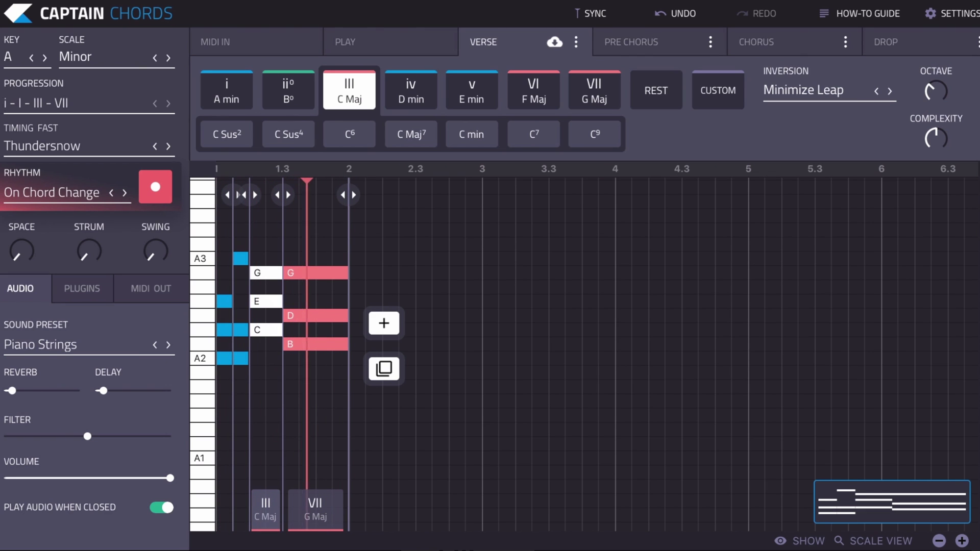
pyautogui.press('space')
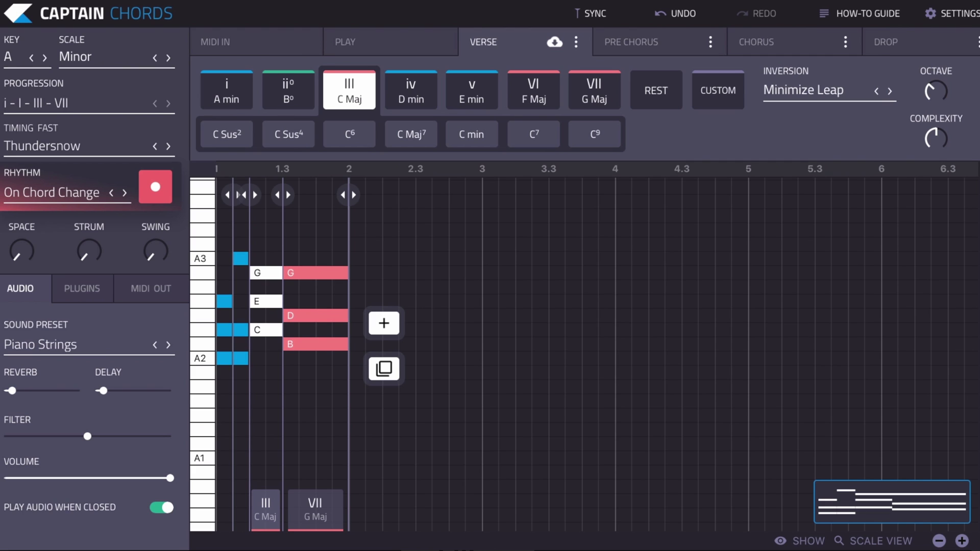
# Step: Set the progression's rhythm to the simple pattern Dance
pyautogui.click(62, 194)
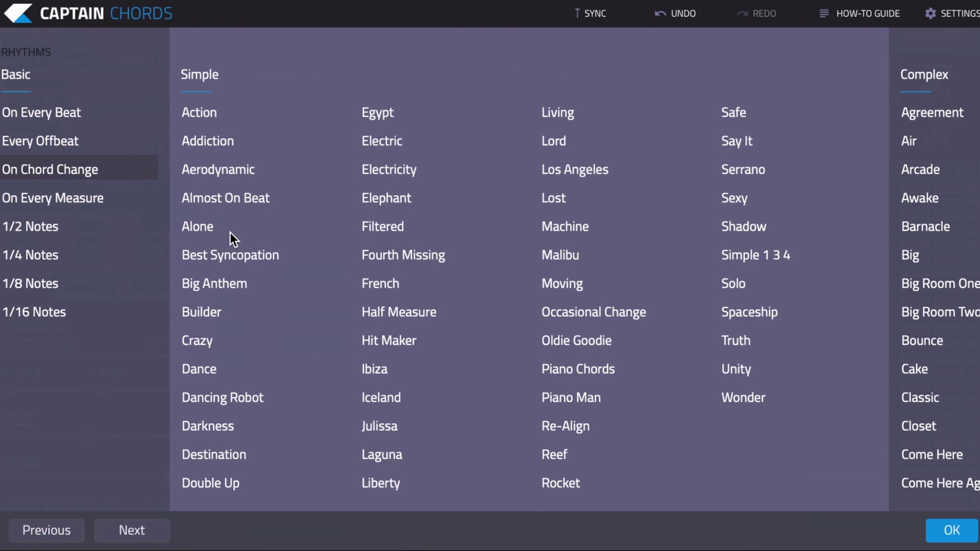
pyautogui.click(208, 369)
pyautogui.click(938, 530)
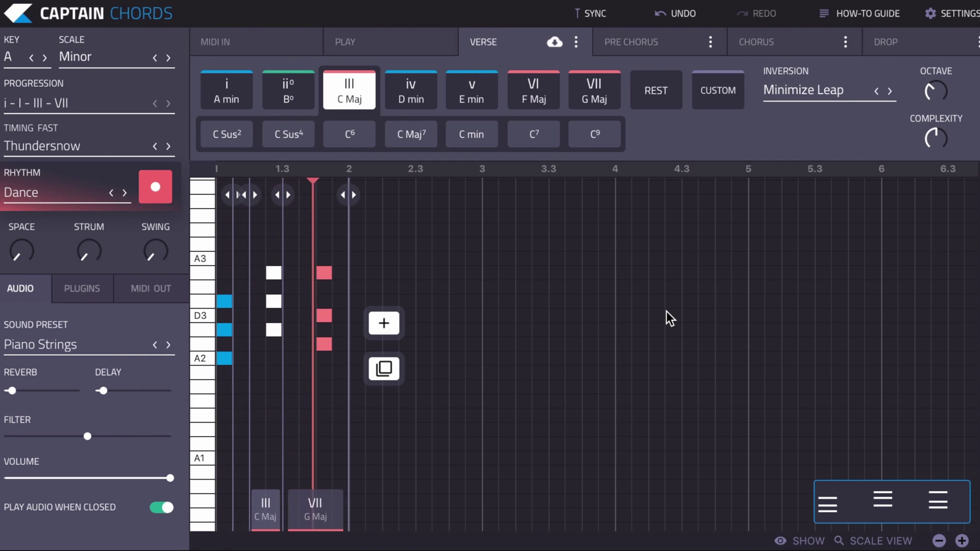
# Step: Try the rhythms Dancing Robot, Darkness and Destination, and switch the fast timing pattern to Sandman
pyautogui.click(125, 193)
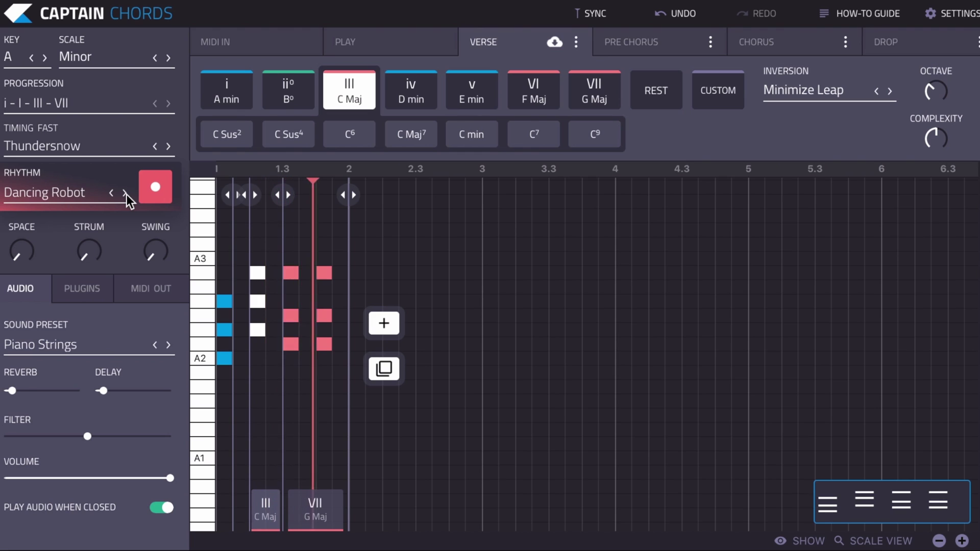
pyautogui.click(126, 194)
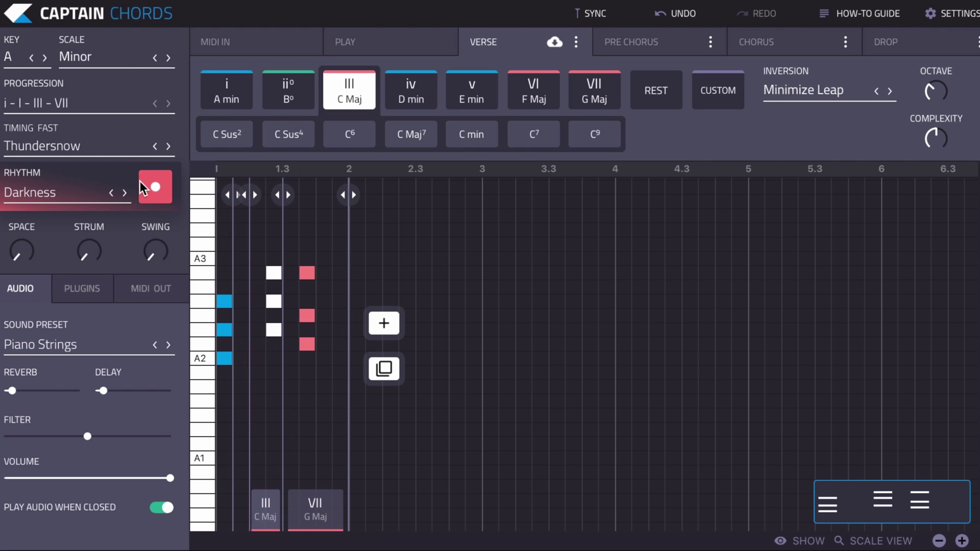
pyautogui.click(165, 144)
pyautogui.click(165, 144)
pyautogui.click(166, 144)
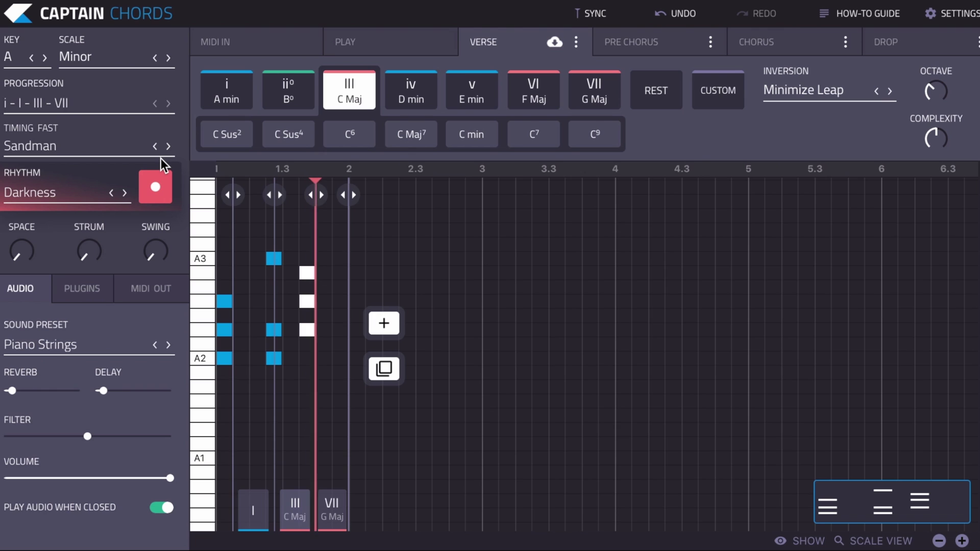
pyautogui.click(124, 193)
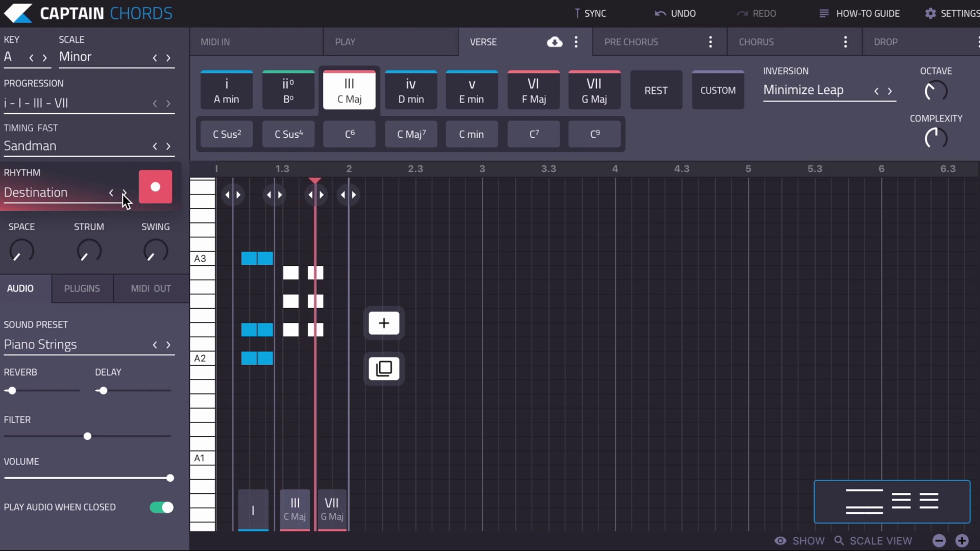
# Step: Apply the three-segment timing pattern Fast Earthbound from the fast changes
pyautogui.click(57, 147)
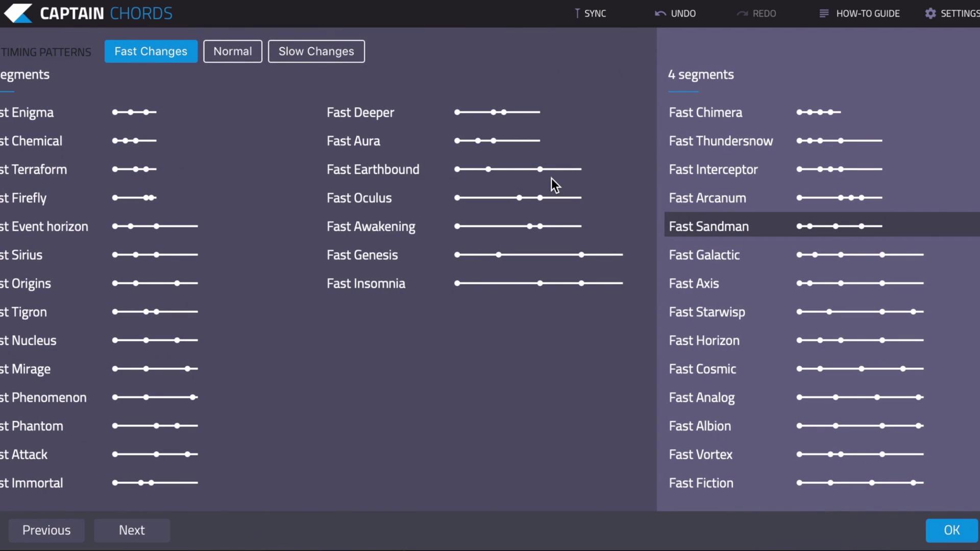
pyautogui.click(386, 171)
pyautogui.click(951, 533)
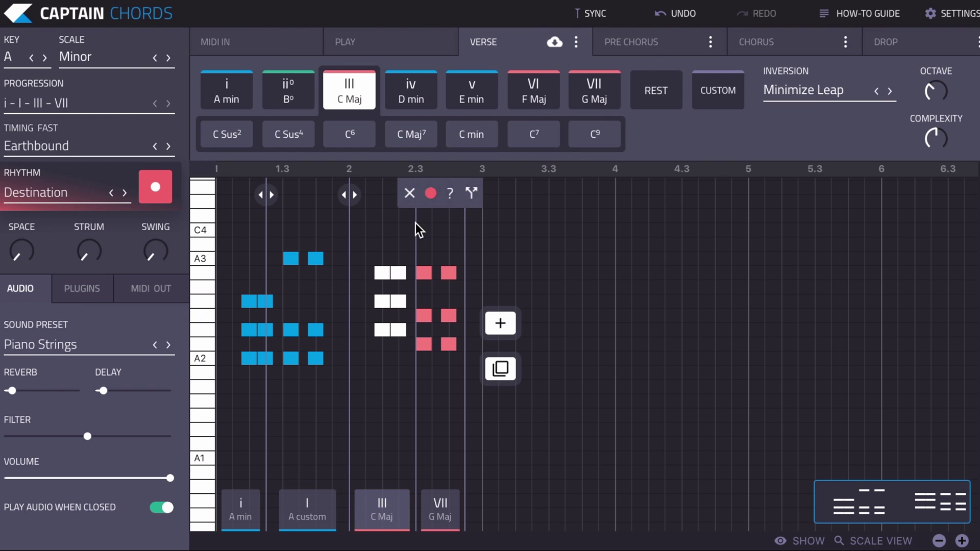
# Step: Clear the verse and load the preset chord progression i - VI - III - VII (A min, F Maj, C Maj, G Maj)
pyautogui.click(576, 42)
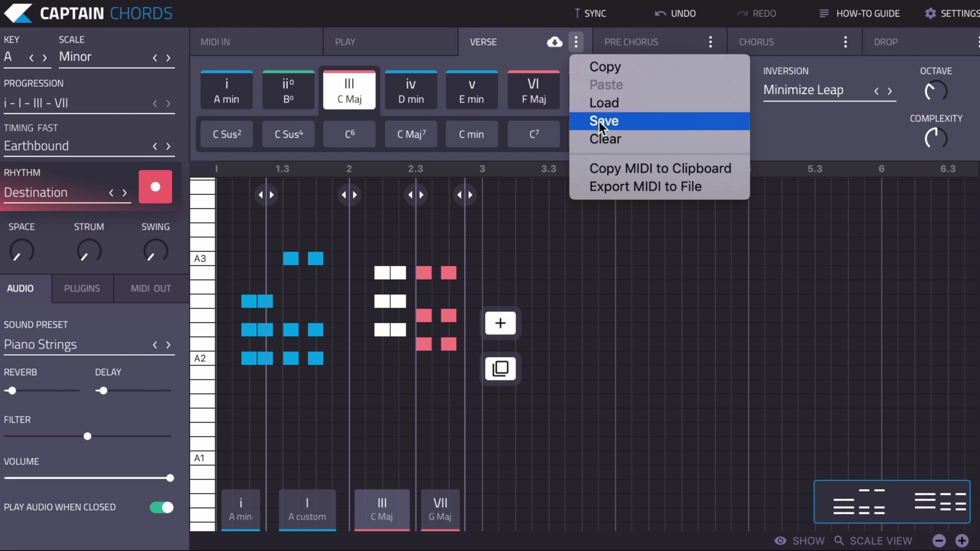
pyautogui.click(611, 135)
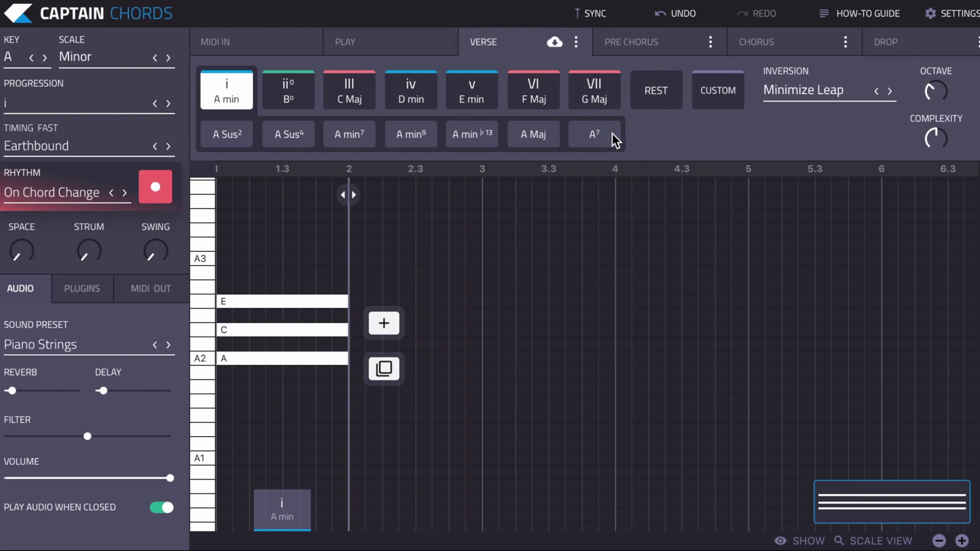
pyautogui.click(51, 98)
pyautogui.hscroll(5, 567, 268)
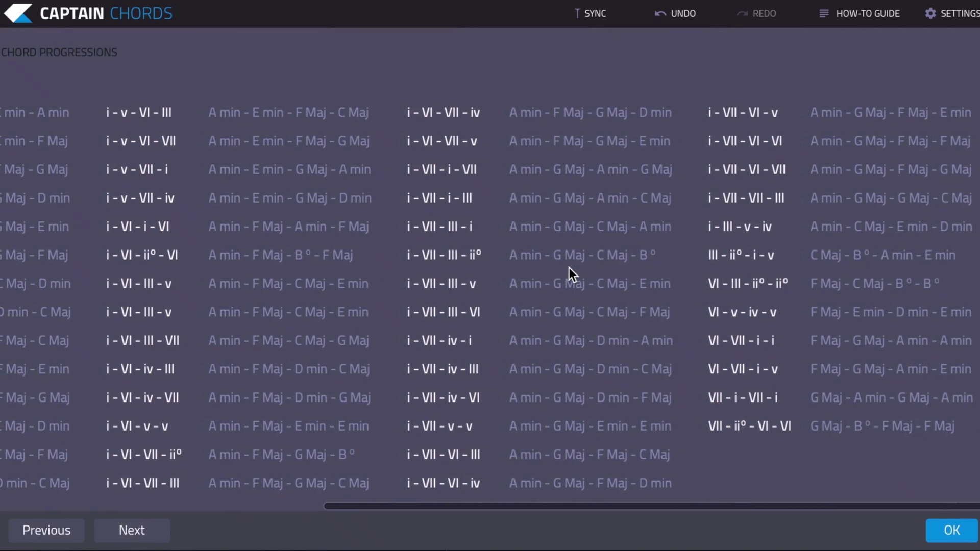
pyautogui.hscroll(-5, 456, 291)
pyautogui.click(497, 341)
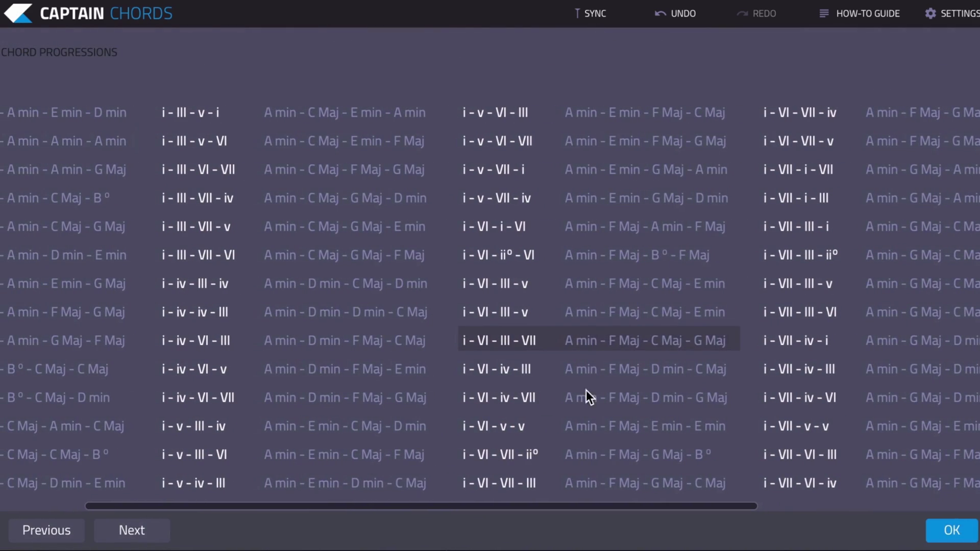
pyautogui.click(936, 529)
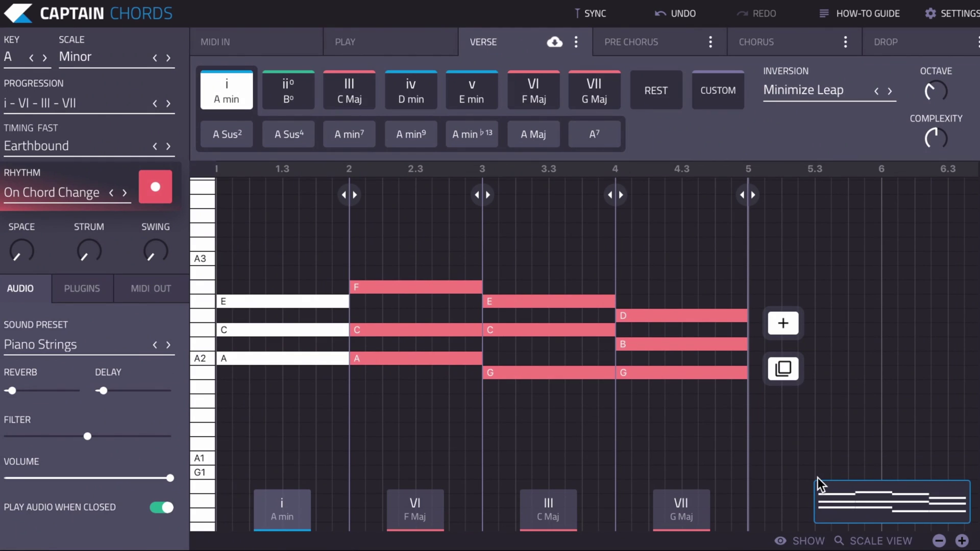
# Step: Clear the existing rhythm and record a custom tapped rhythm with two short hits per chord over measures 1 to 4, accepting the recording
pyautogui.moveTo(737, 396)
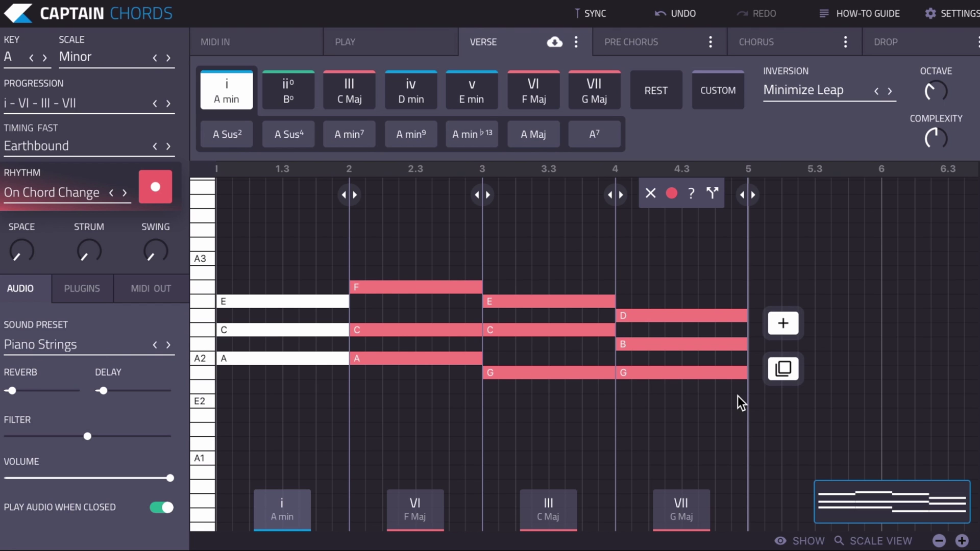
pyautogui.click(152, 187)
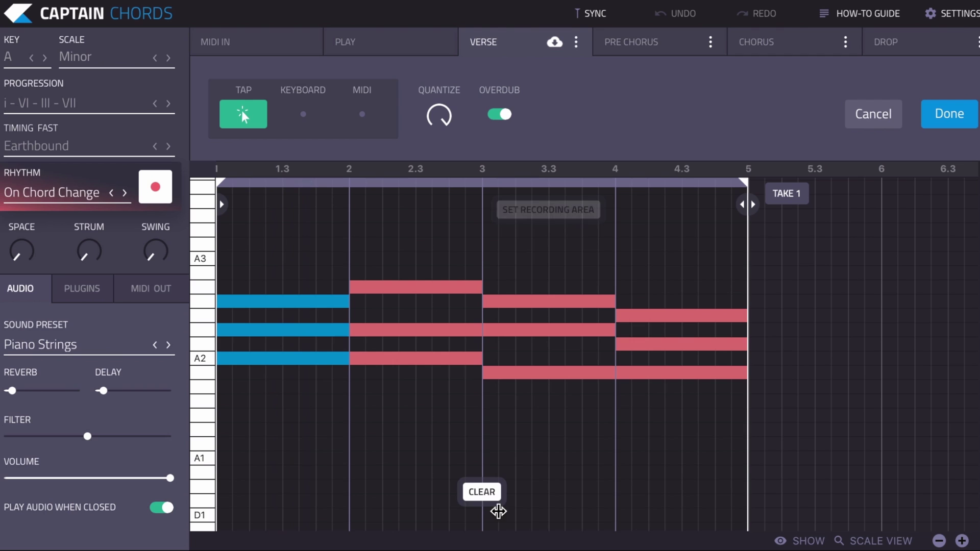
pyautogui.click(491, 492)
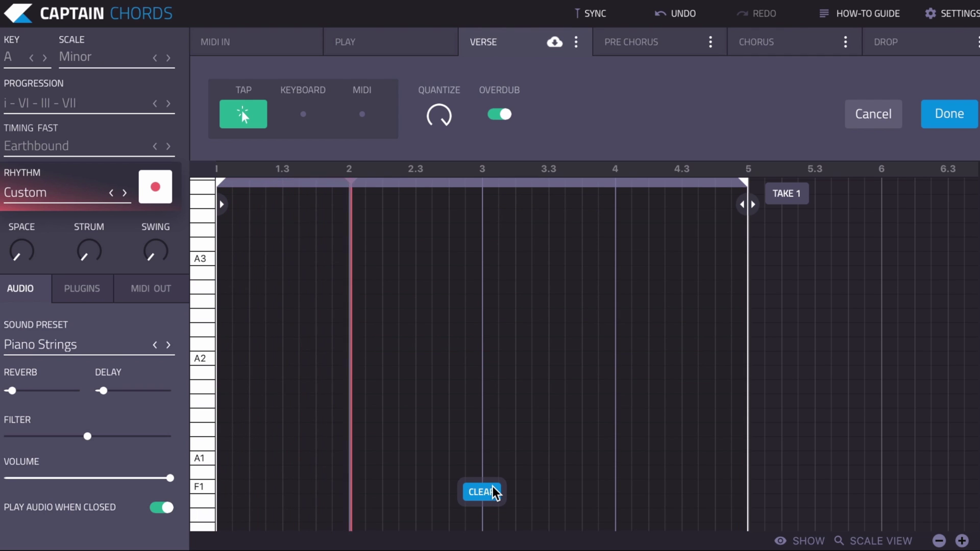
pyautogui.press('a')
pyautogui.press('a')
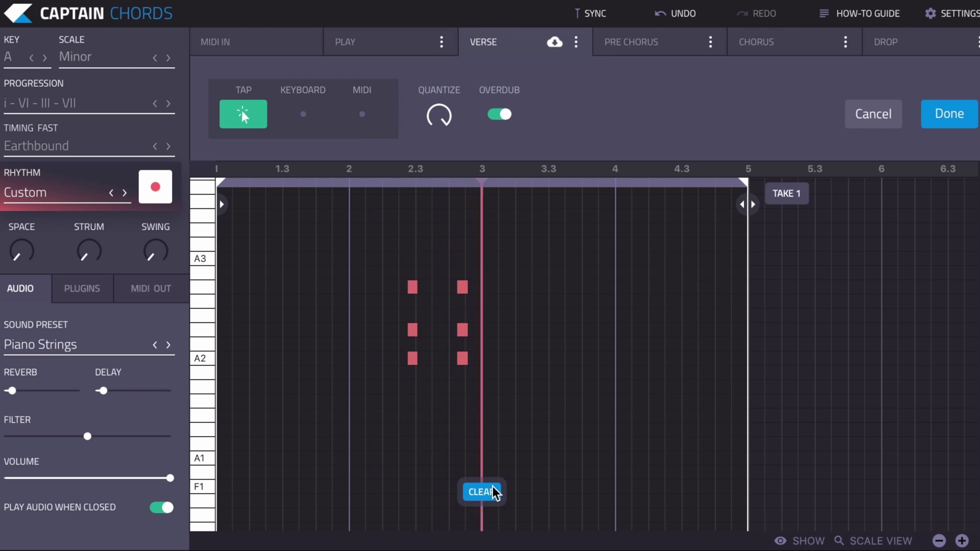
pyautogui.press('a')
pyautogui.press('a')
pyautogui.press('a')
pyautogui.press('a')
pyautogui.press('a')
pyautogui.press('a')
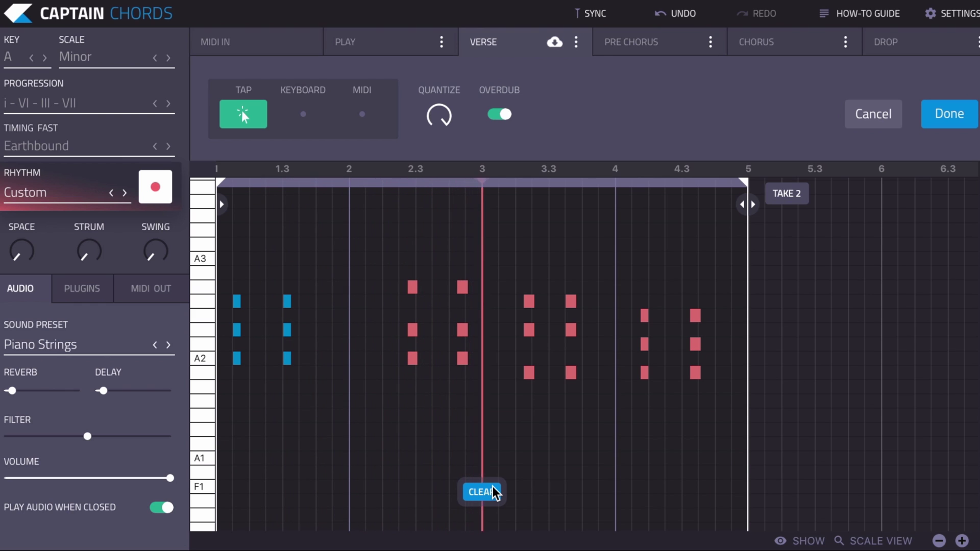
pyautogui.press('space')
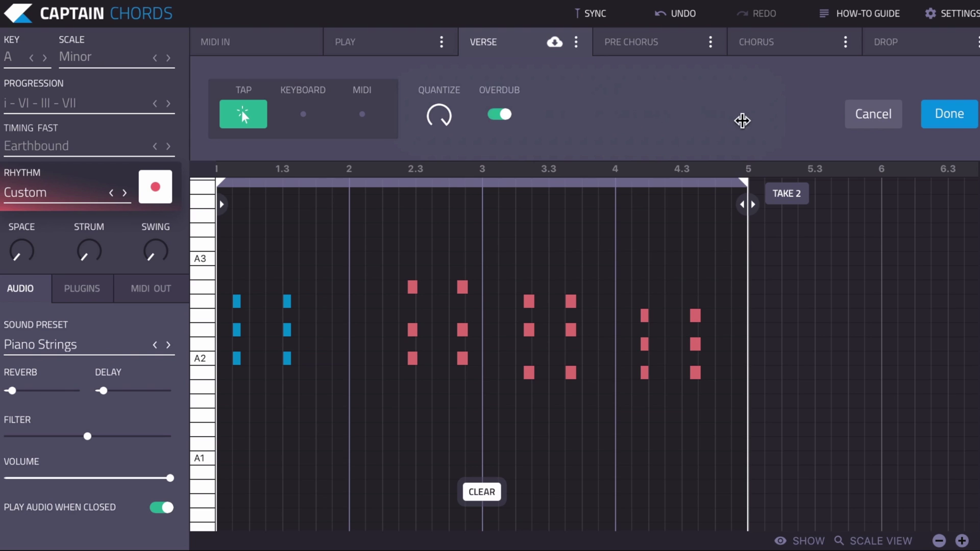
pyautogui.click(956, 123)
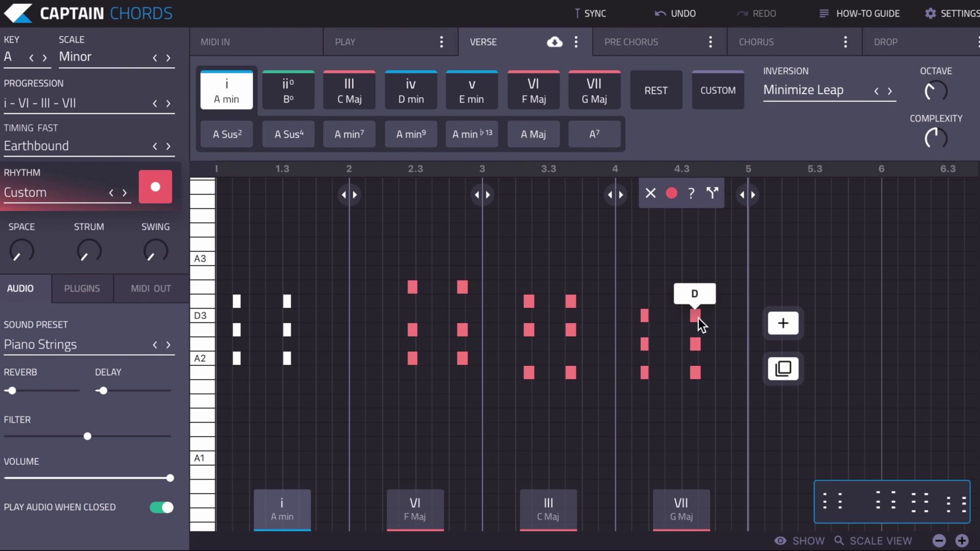
# Step: Raise the top note of the final G Maj chord to E, and undo that move and the recorded rhythm
pyautogui.moveTo(694, 315); pyautogui.dragTo(696, 301)
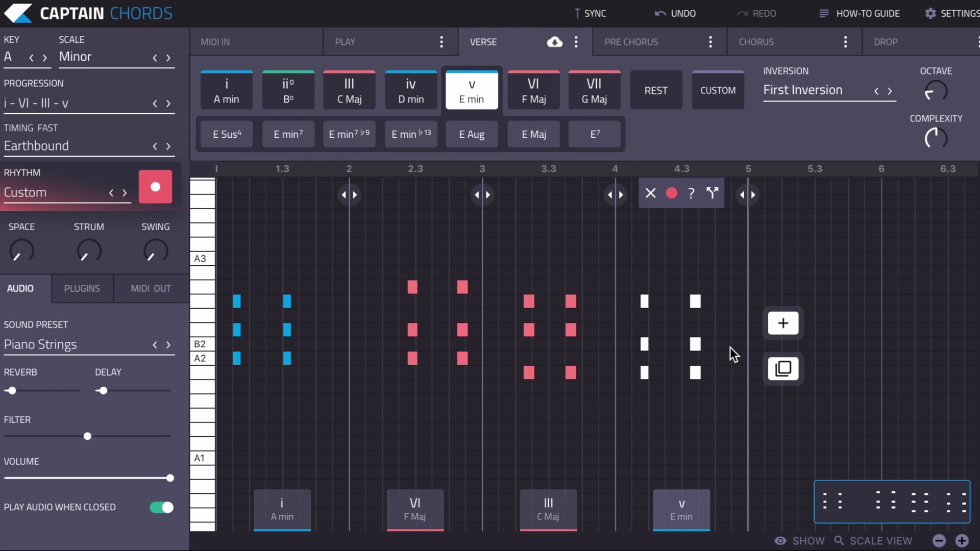
pyautogui.hotkey('ctrl', 'z')
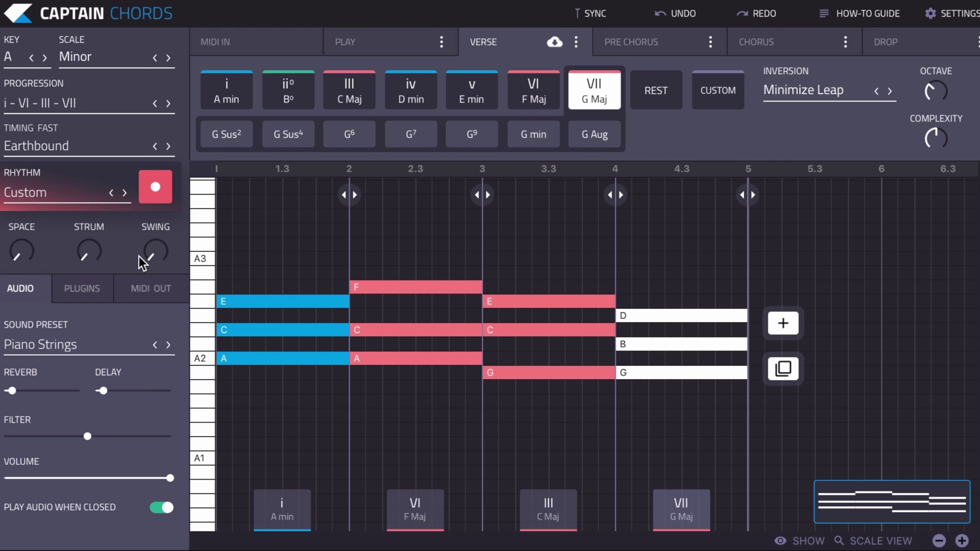
# Step: Set the Space mode to Equal Note Length and try the Space amount
pyautogui.moveTo(23, 257)
pyautogui.click(99, 251)
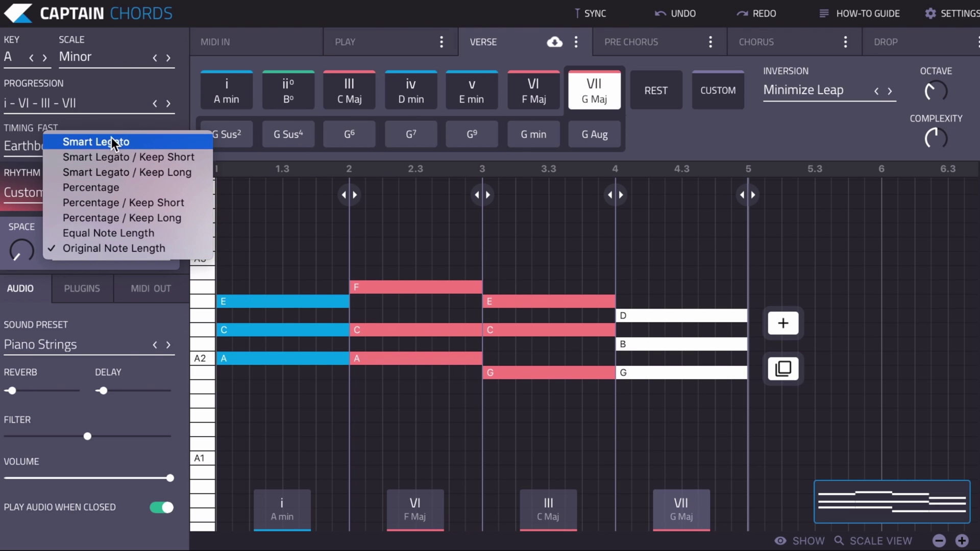
pyautogui.click(112, 235)
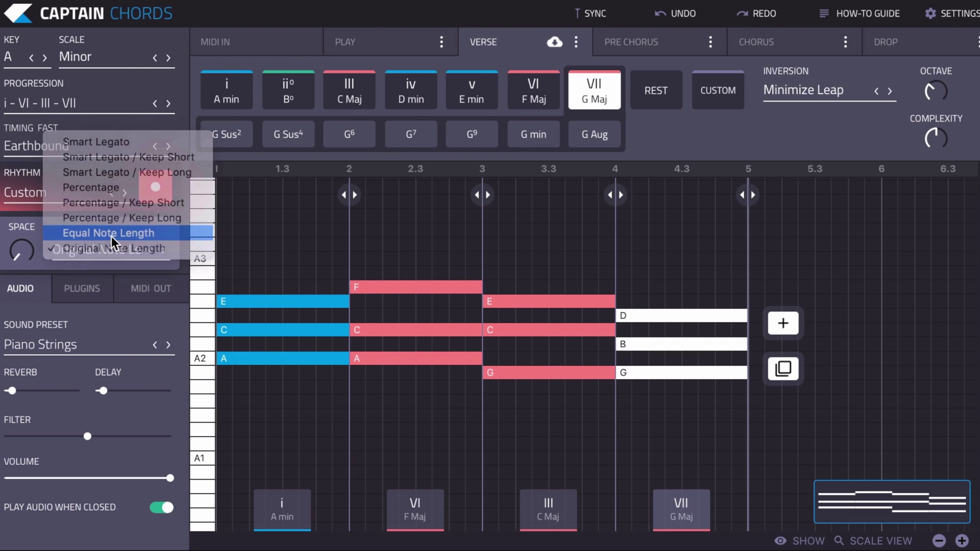
pyautogui.moveTo(17, 251); pyautogui.dragTo(45, 246)
pyautogui.click(78, 249)
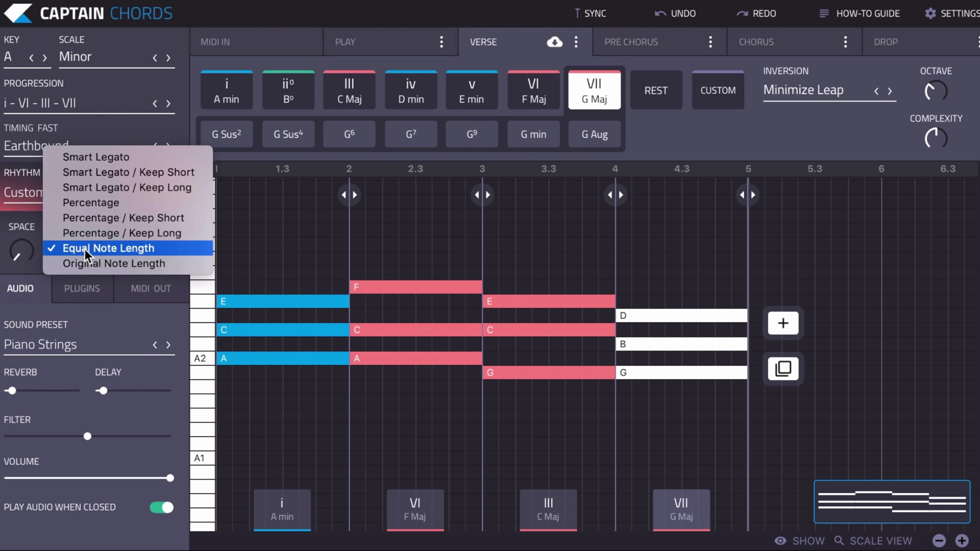
pyautogui.click(85, 250)
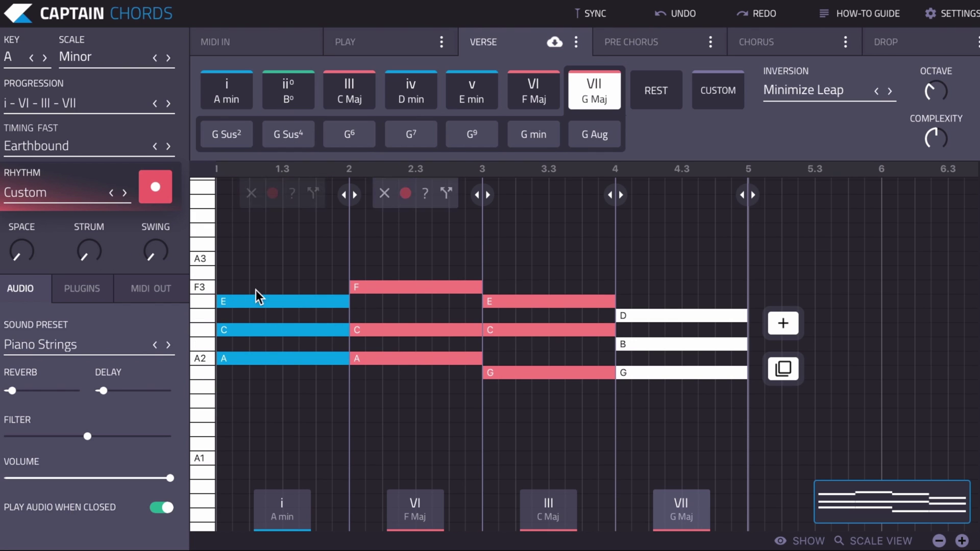
# Step: Set the strum mode to All Down and raise the strum amount to its maximum
pyautogui.moveTo(87, 250)
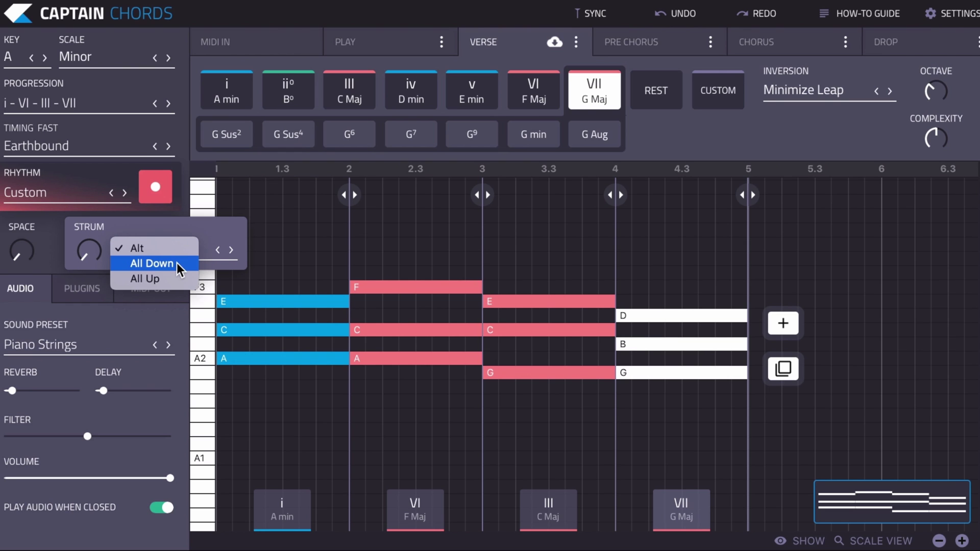
pyautogui.click(173, 264)
pyautogui.moveTo(89, 250); pyautogui.dragTo(285, 6)
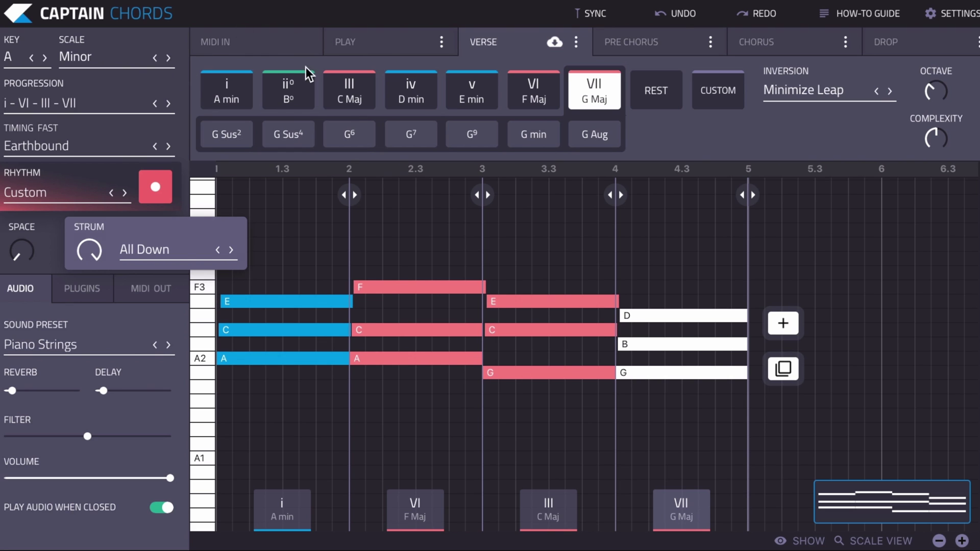
pyautogui.moveTo(351, 360)
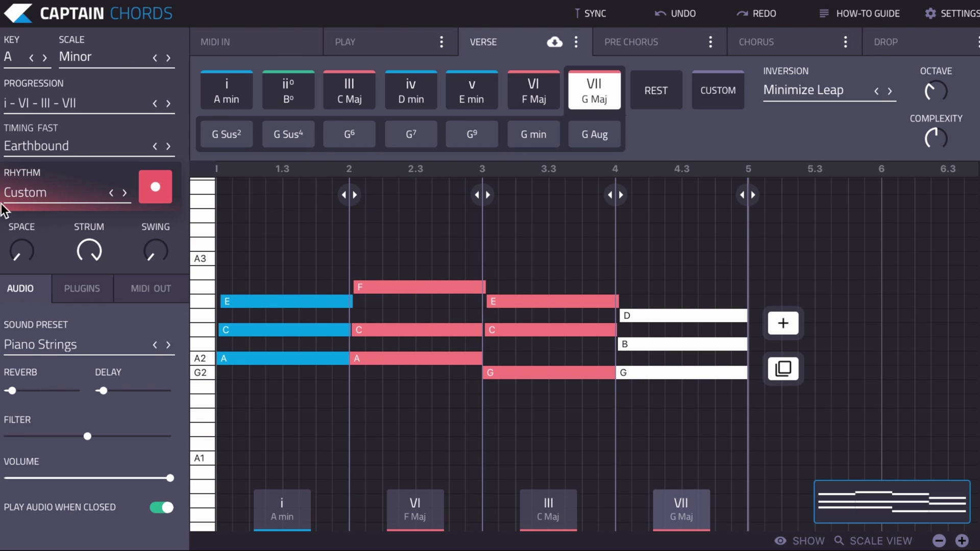
# Step: Try the other strum modes and reset the strum amount to its minimum
pyautogui.moveTo(96, 251)
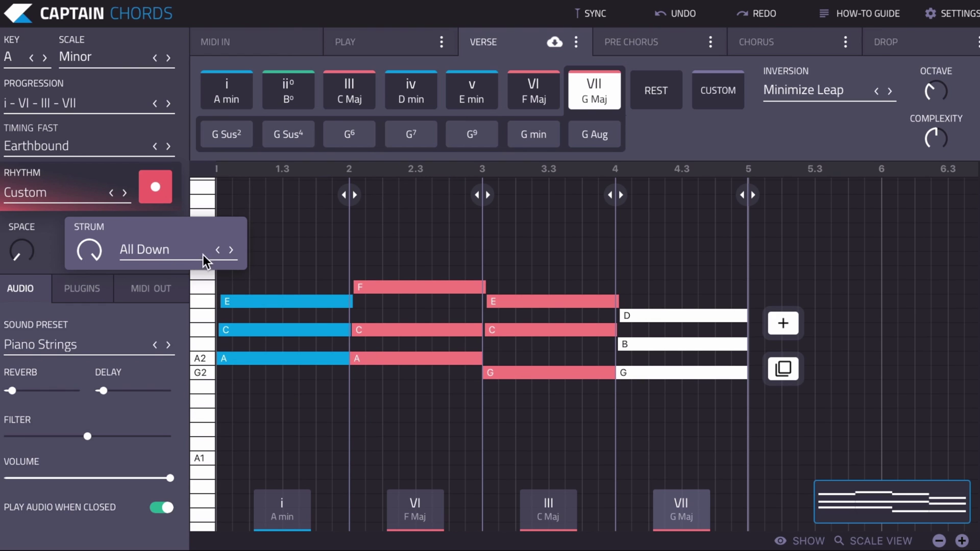
pyautogui.click(217, 250)
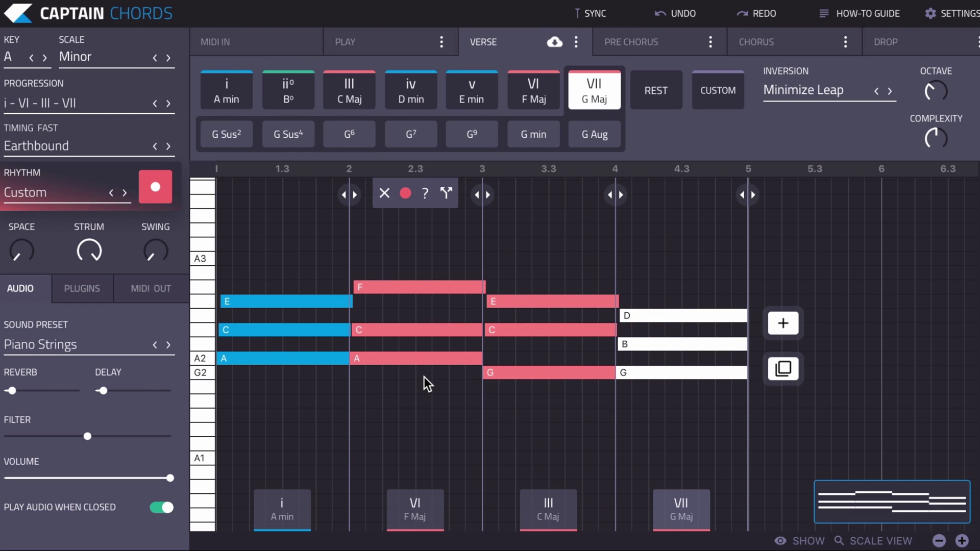
pyautogui.moveTo(78, 235); pyautogui.dragTo(84, 544)
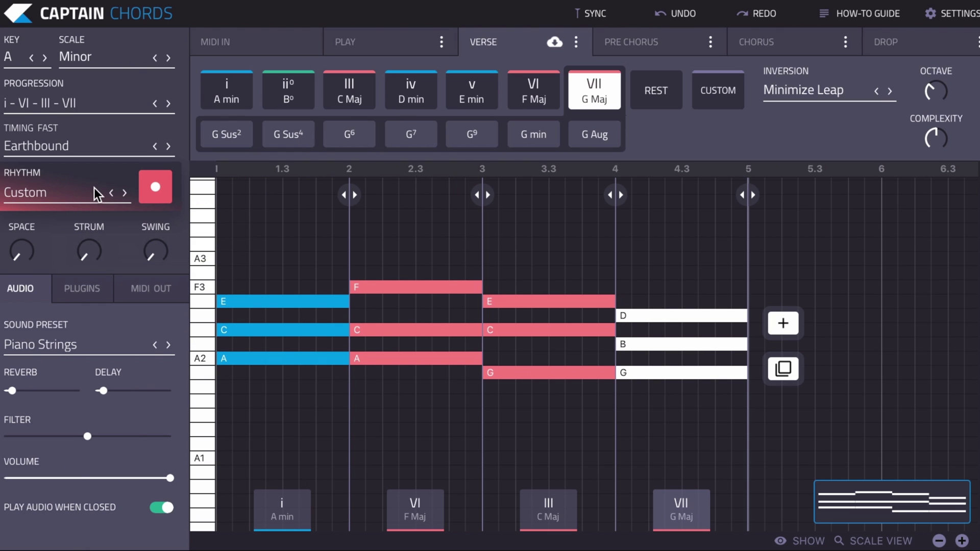
# Step: Apply the simple rhythm Dancing Robot to the progression
pyautogui.click(48, 192)
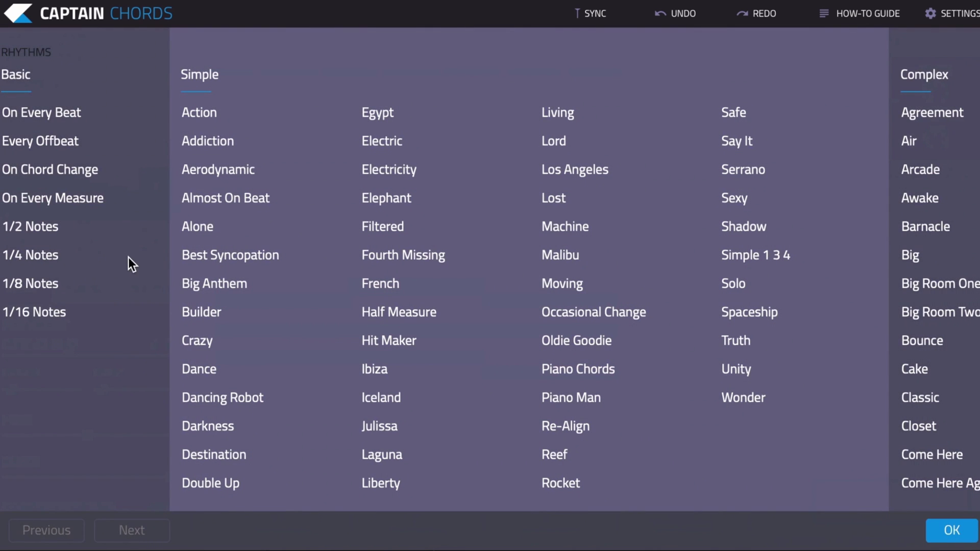
pyautogui.click(224, 398)
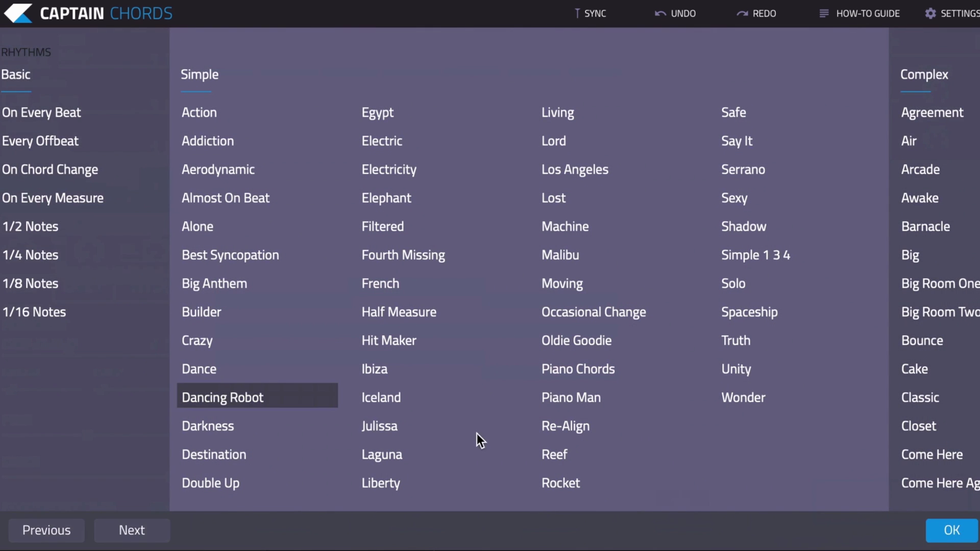
pyautogui.click(968, 538)
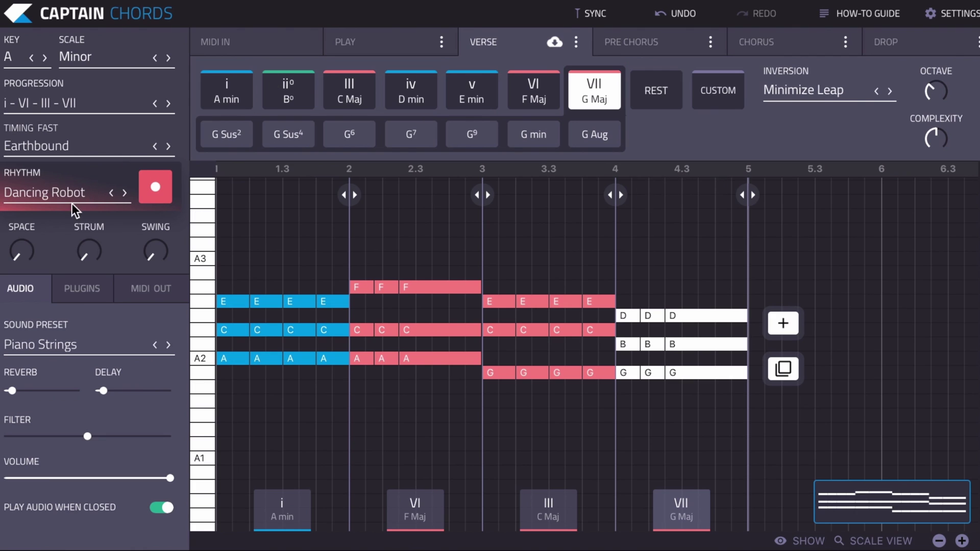
# Step: Set the Space mode to Equal Note Length and raise the Space amount so every chord hit becomes equally short
pyautogui.click(96, 255)
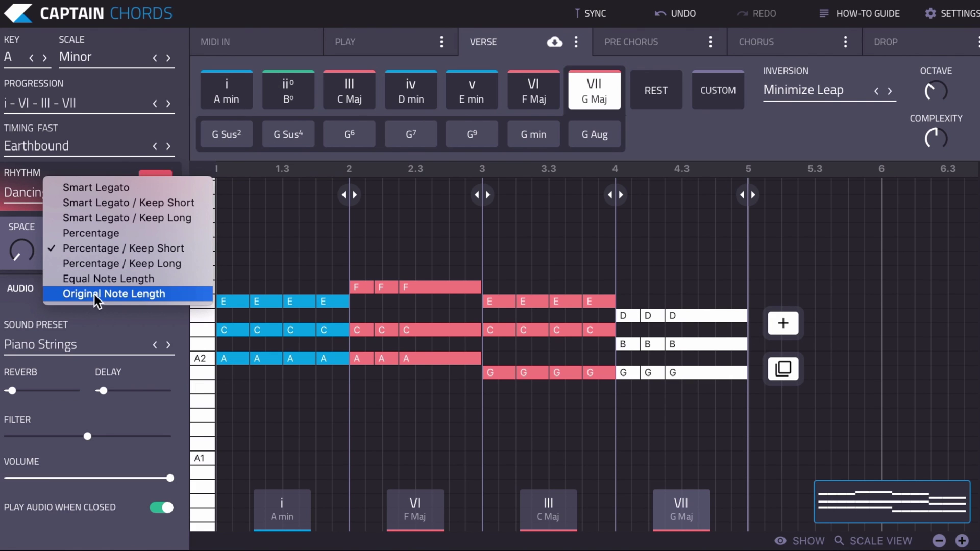
pyautogui.click(99, 279)
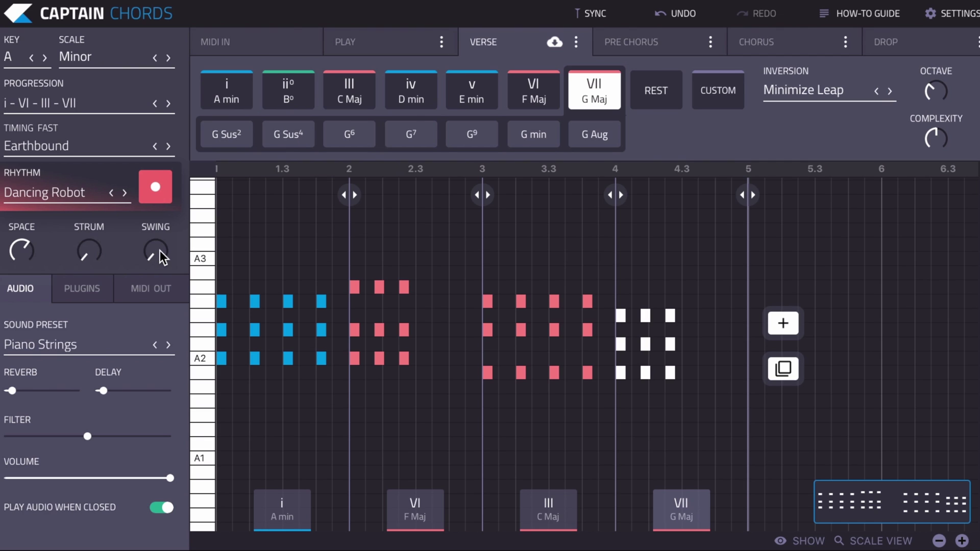
# Step: Try the 1/8 and 1/16 swing divisions and raise the swing amount to its maximum while the progression plays
pyautogui.moveTo(155, 251); pyautogui.dragTo(203, 252)
pyautogui.click(217, 250)
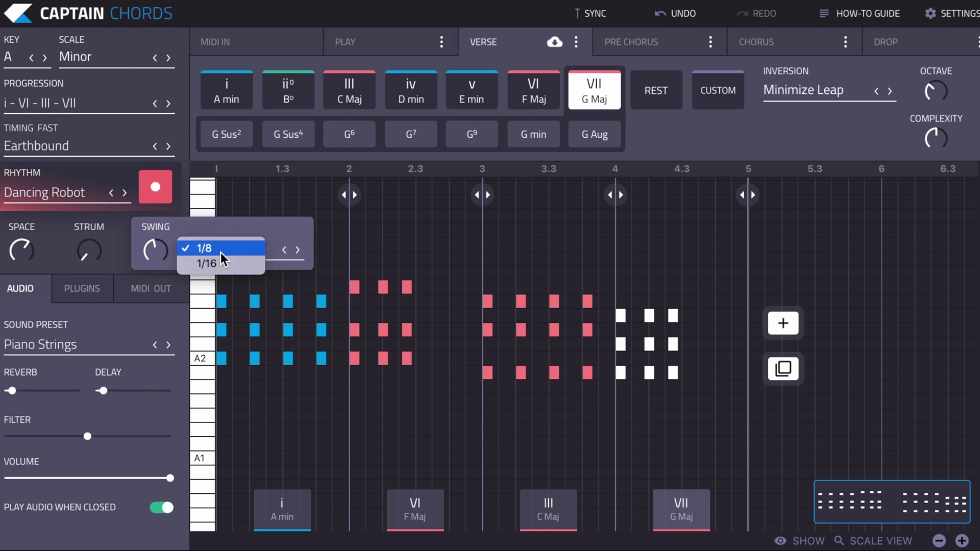
pyautogui.click(220, 265)
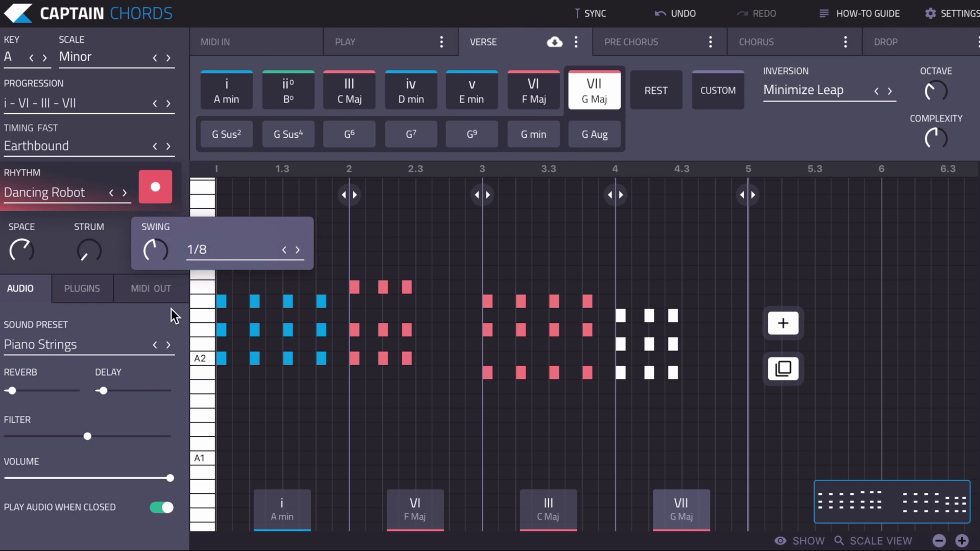
pyautogui.click(151, 279)
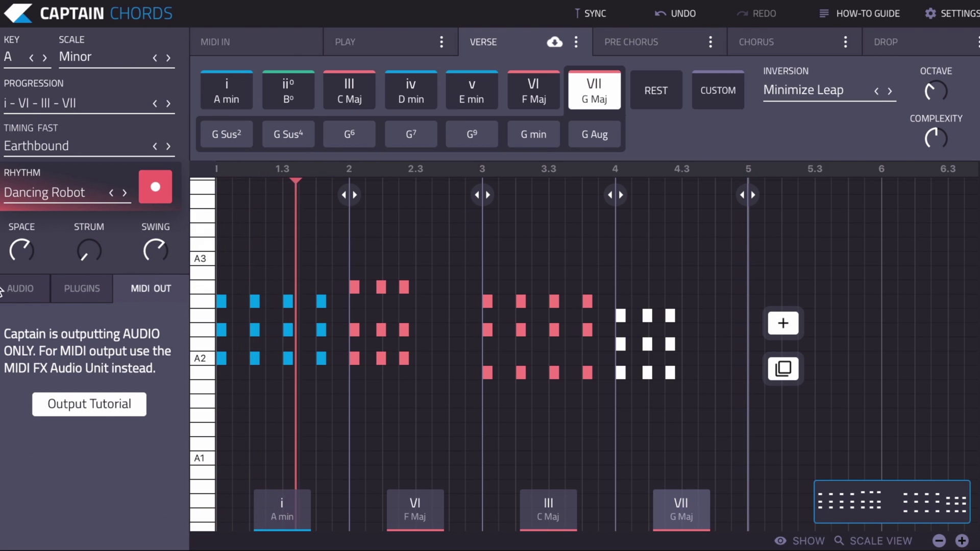
pyautogui.click(35, 284)
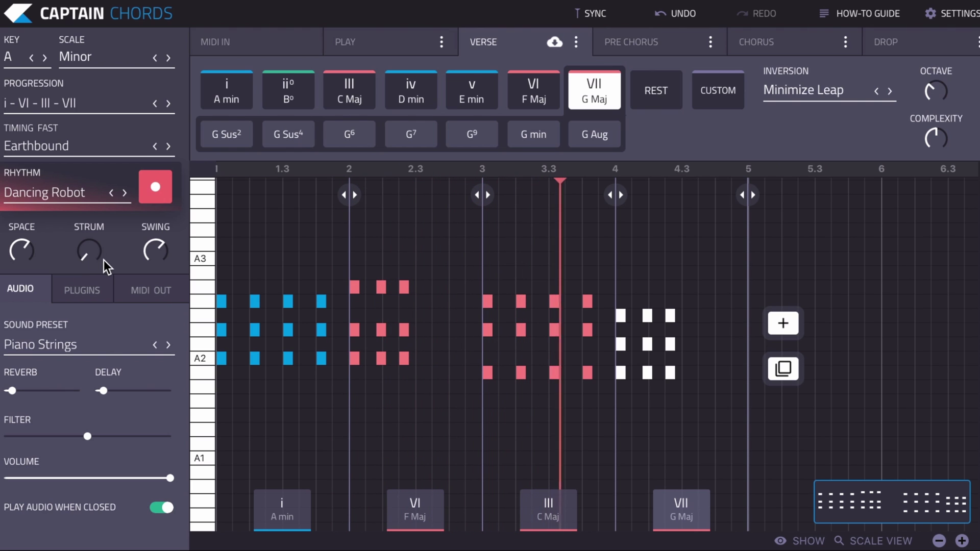
pyautogui.moveTo(149, 244)
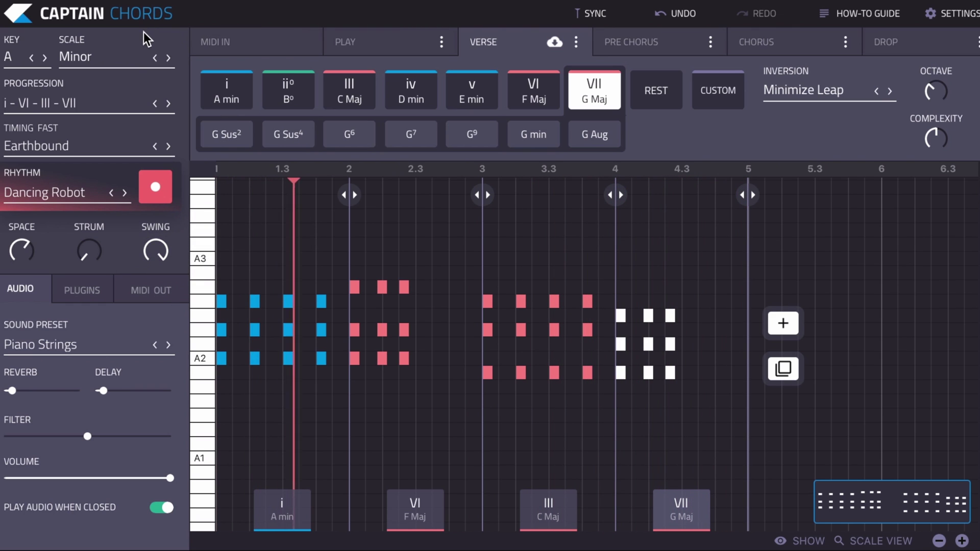
pyautogui.press('space')
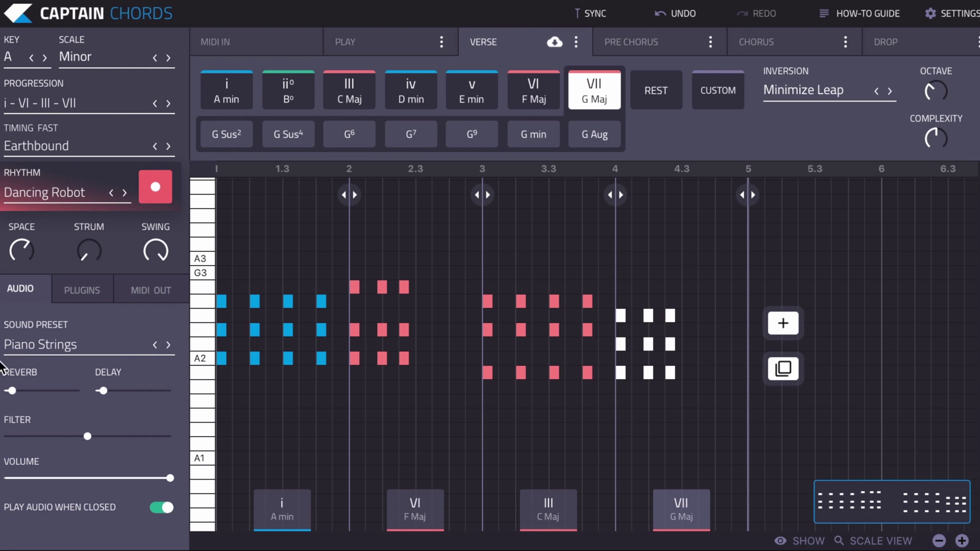
# Step: Examine the sound preset library across the Guitar, Keys, Lead, Pad, Plucks, Strings and Voice categories
pyautogui.click(63, 348)
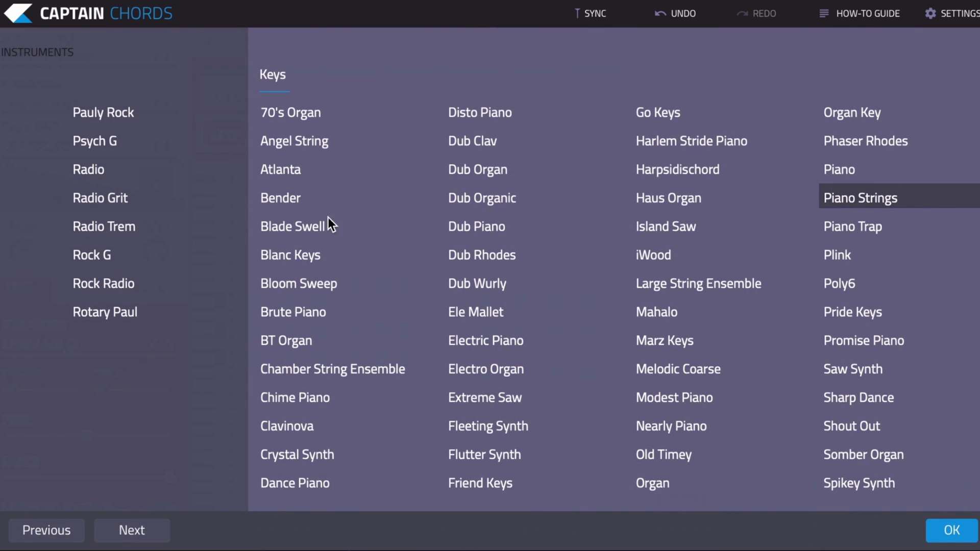
pyautogui.hscroll(15, 431, 201)
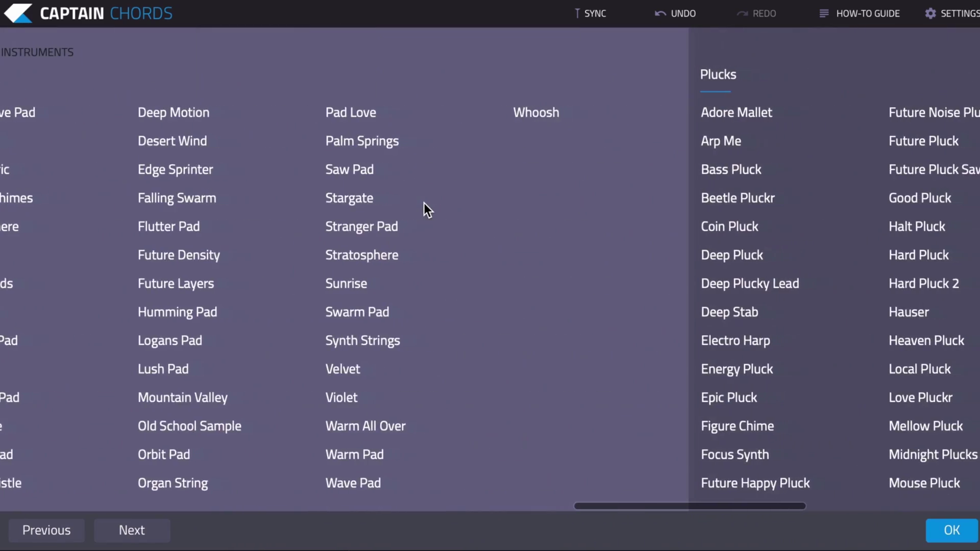
pyautogui.hscroll(10, 426, 203)
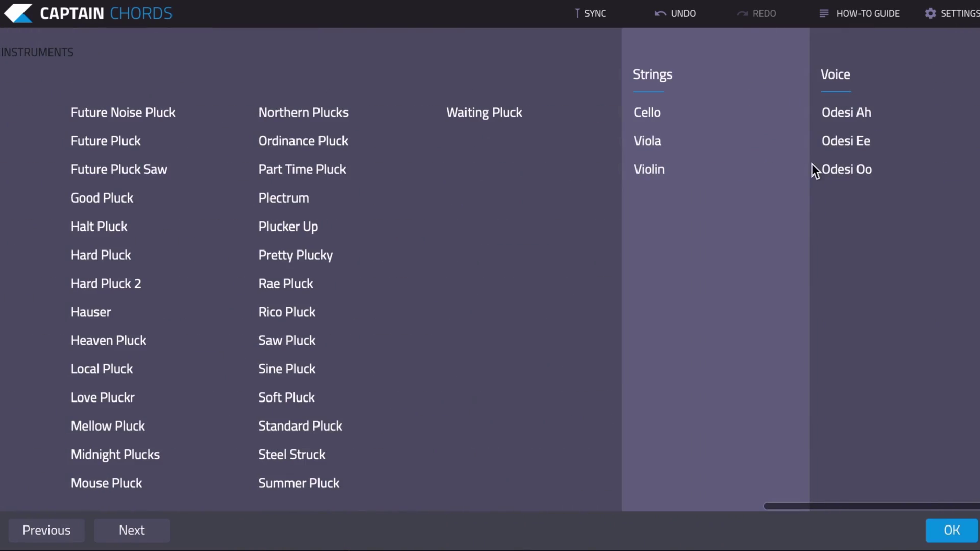
pyautogui.hscroll(-12, 459, 180)
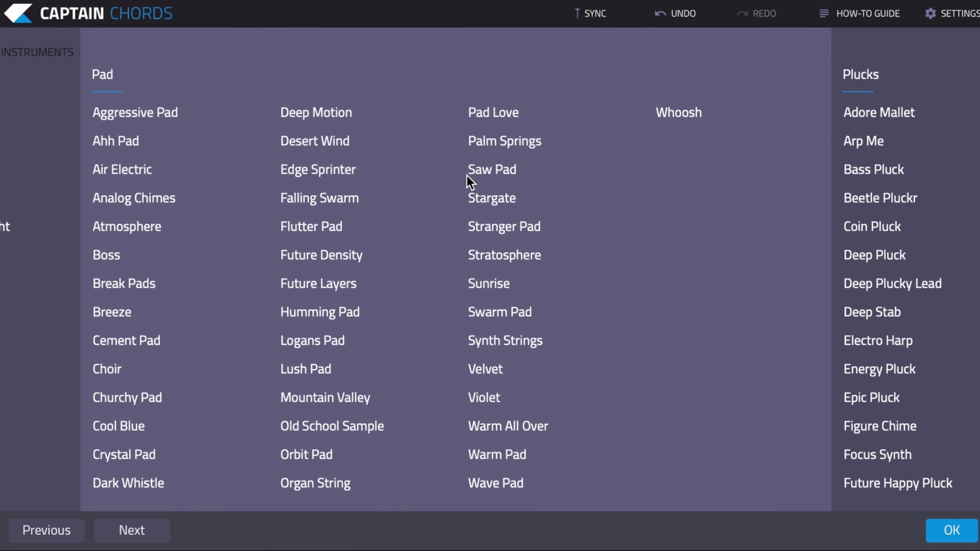
pyautogui.hscroll(-4, 466, 174)
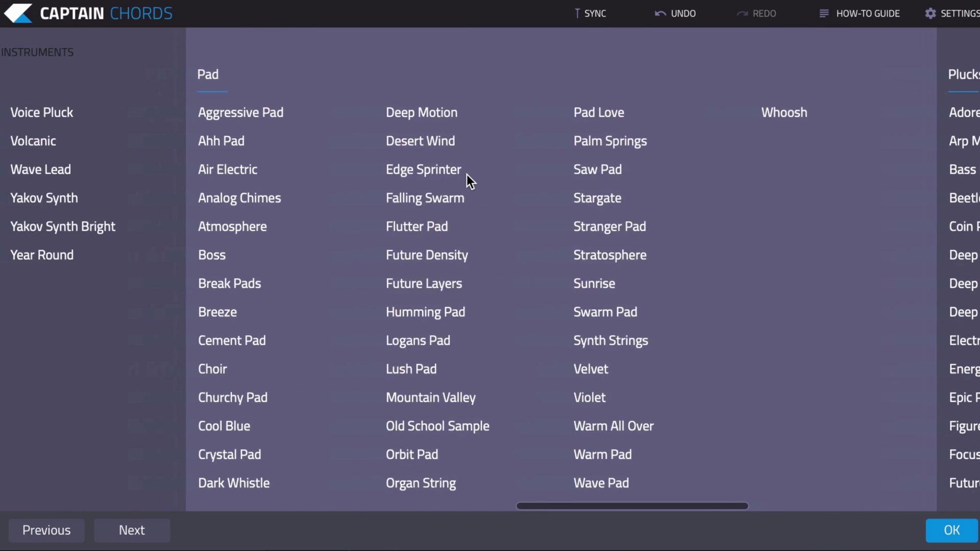
pyautogui.hscroll(-6, 466, 172)
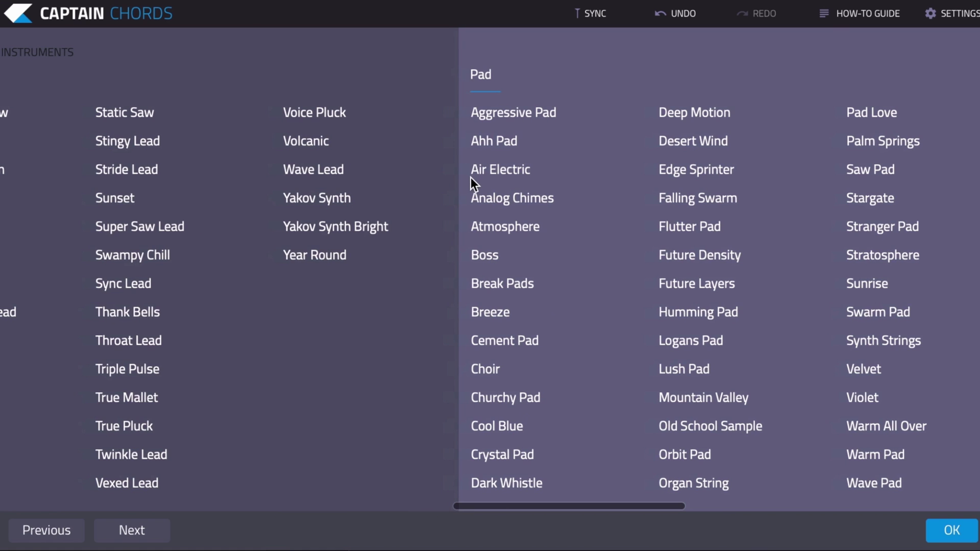
pyautogui.hscroll(-10, 484, 204)
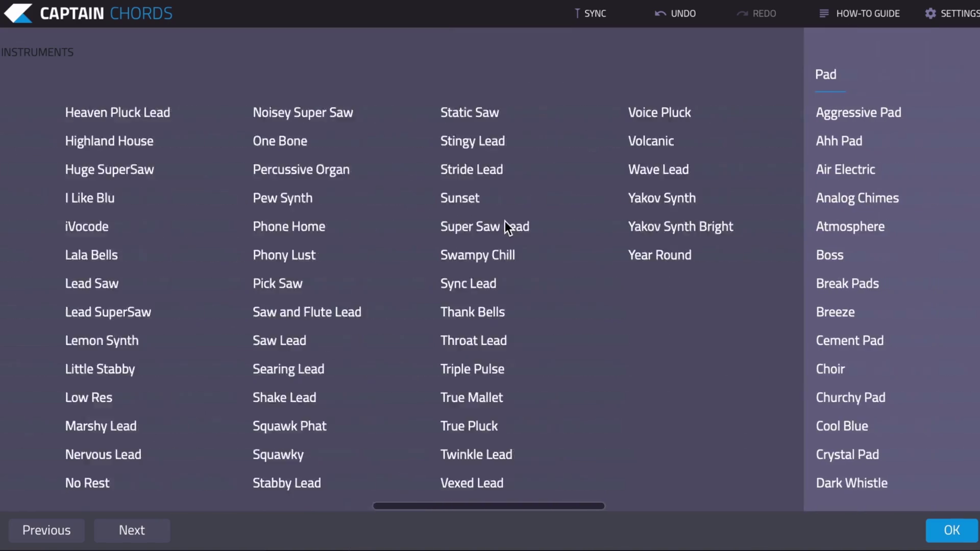
pyautogui.hscroll(-10, 496, 223)
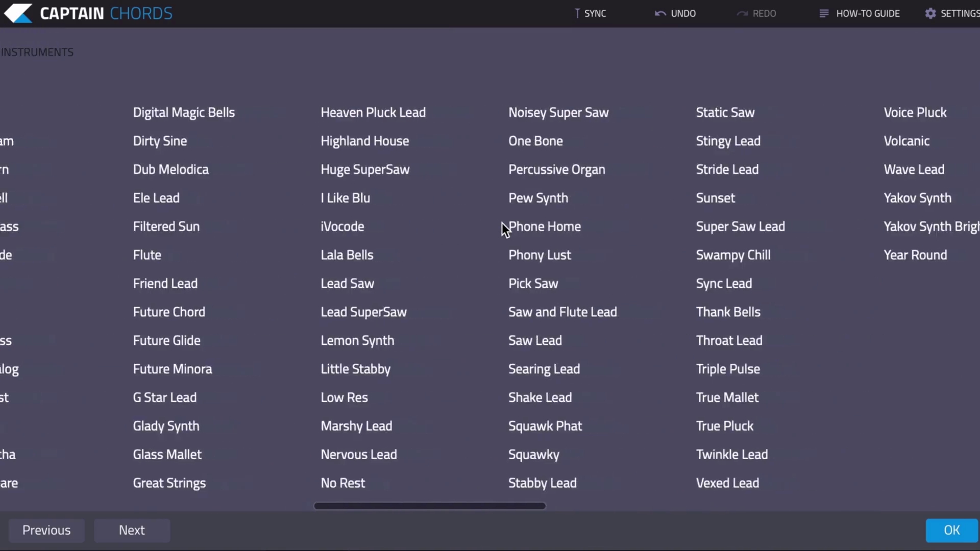
pyautogui.hscroll(15, 485, 224)
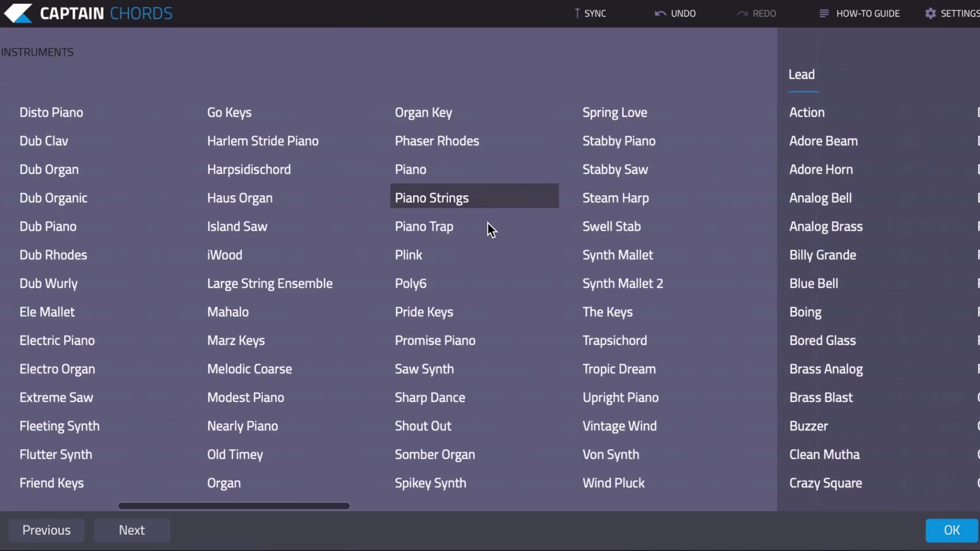
pyautogui.hscroll(-15, 484, 225)
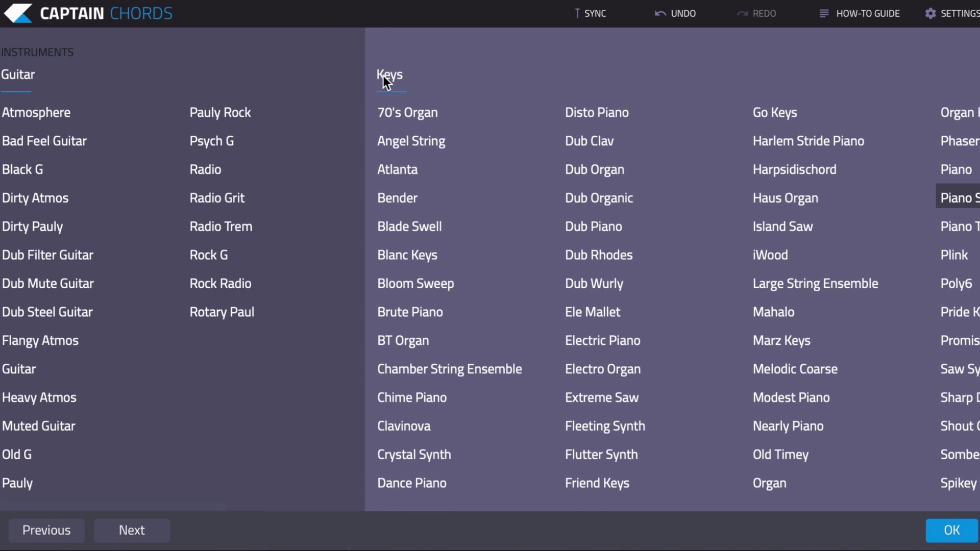
pyautogui.hscroll(10, 639, 163)
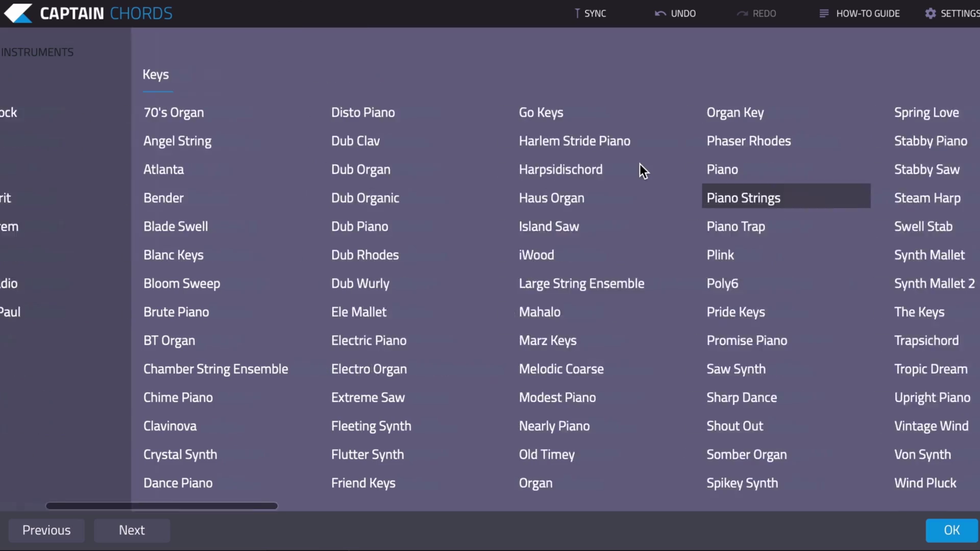
pyautogui.hscroll(12, 639, 164)
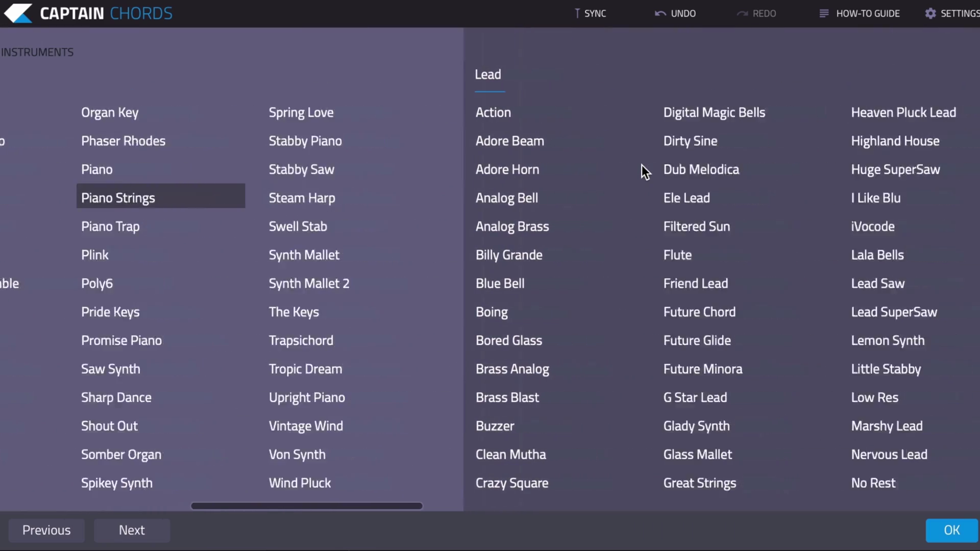
pyautogui.hscroll(3, 634, 164)
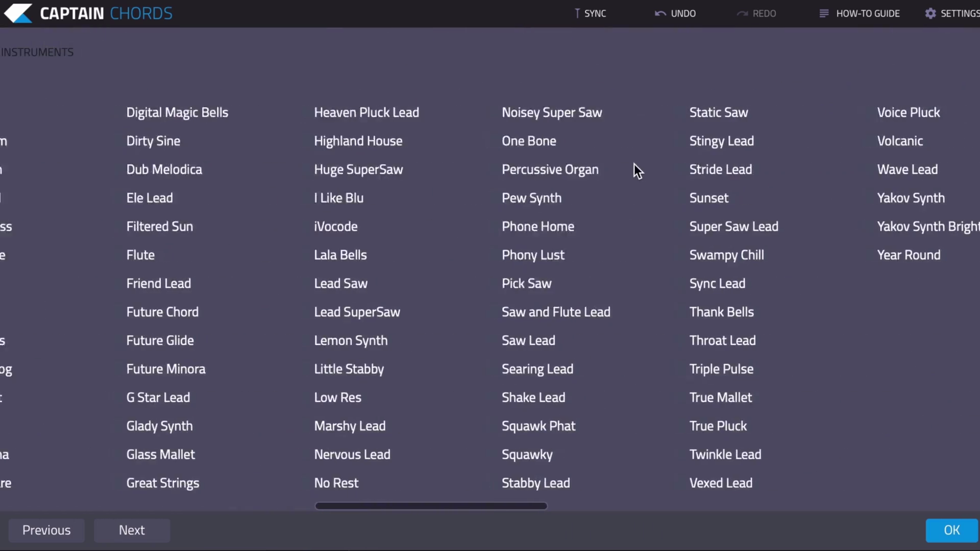
pyautogui.hscroll(-3, 634, 164)
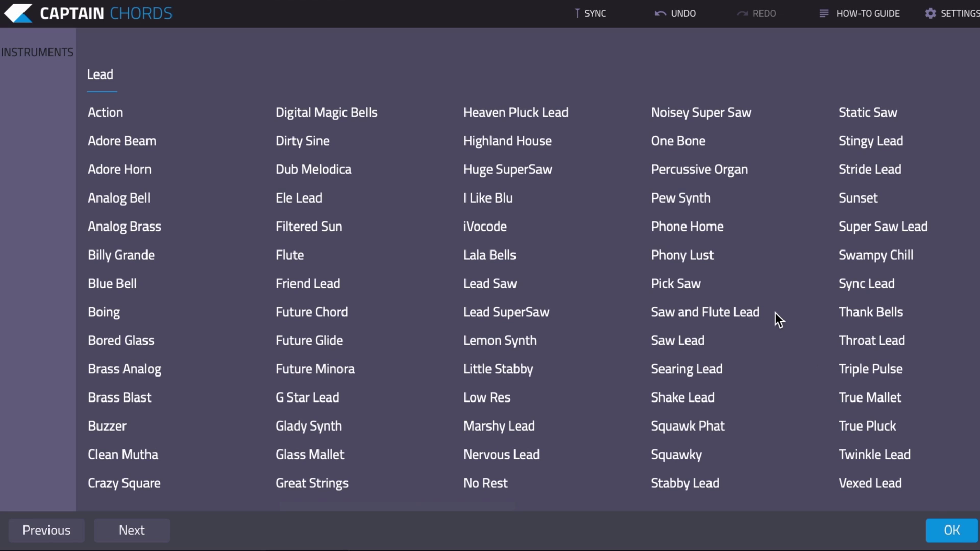
pyautogui.click(947, 532)
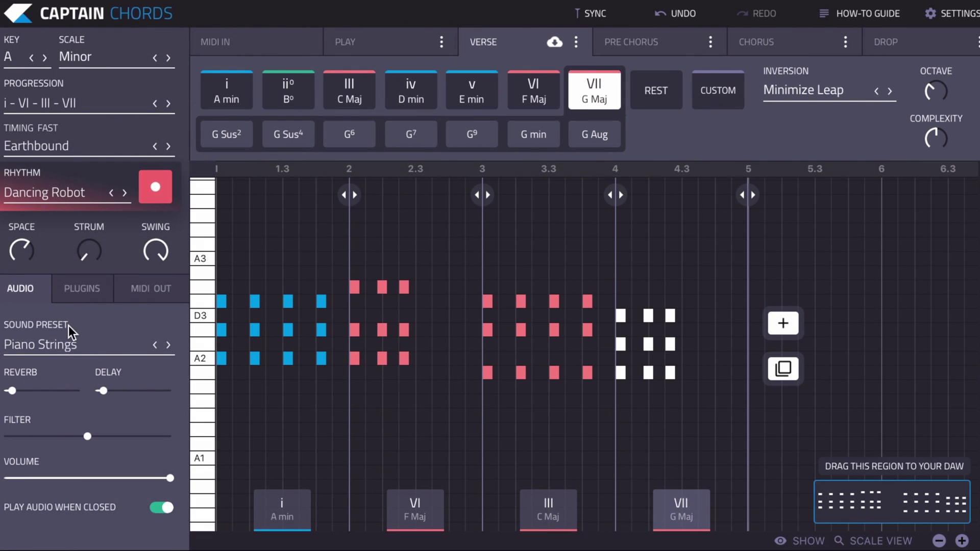
# Step: Load the Blamsoft VK-1 Viking Synthesizer as the VST instrument and close its plugin window
pyautogui.click(82, 293)
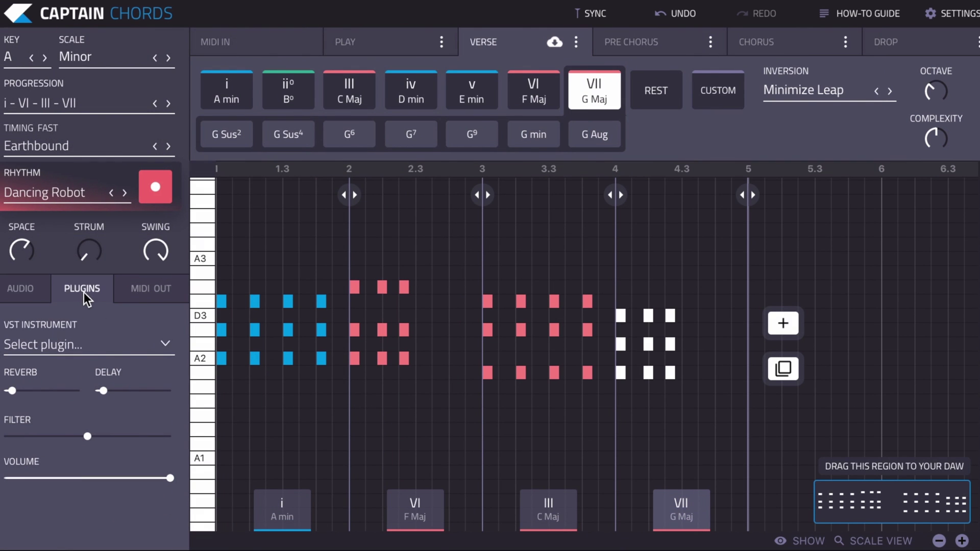
pyautogui.click(63, 345)
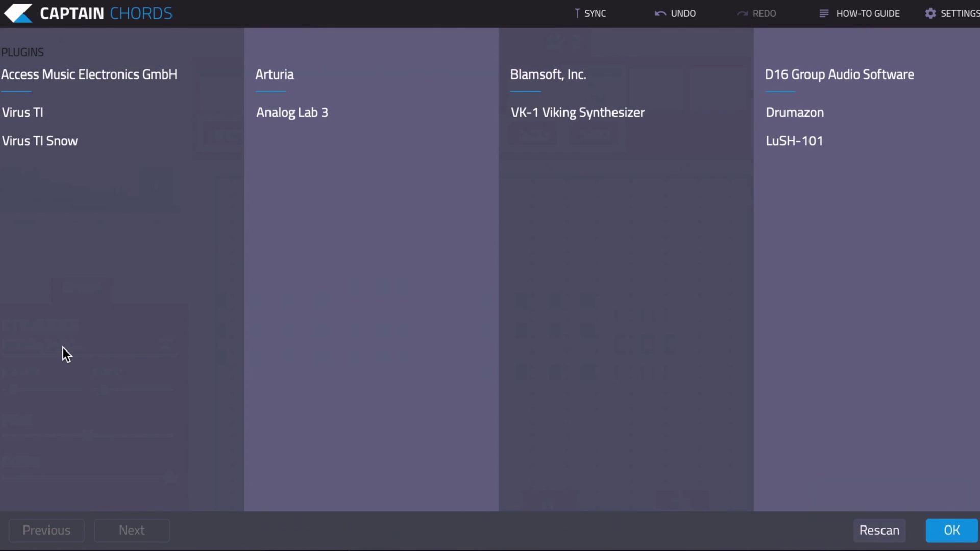
pyautogui.click(595, 122)
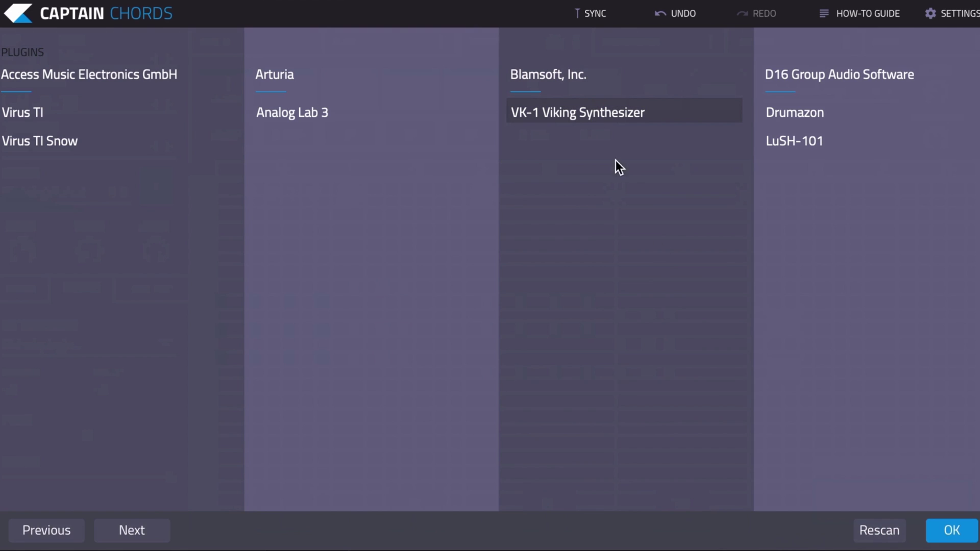
pyautogui.click(946, 530)
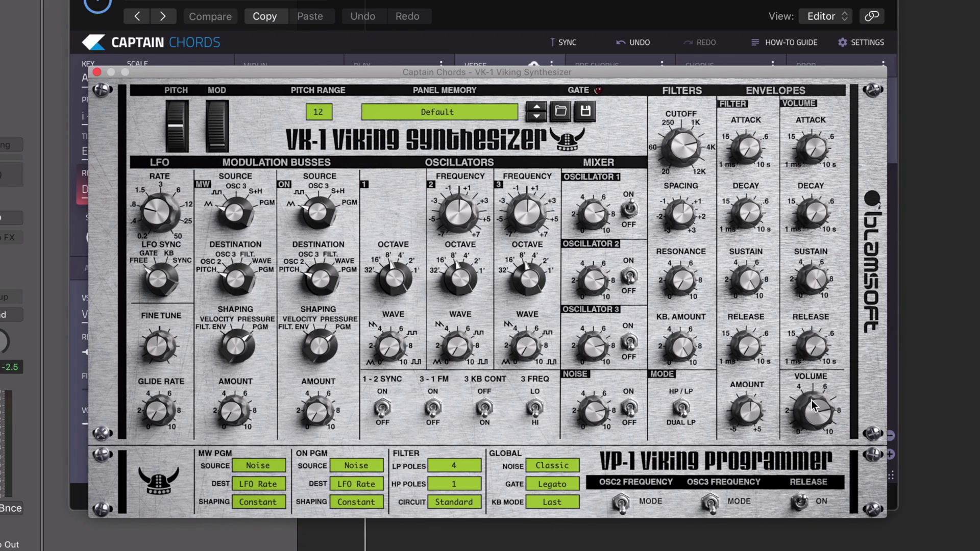
pyautogui.click(96, 73)
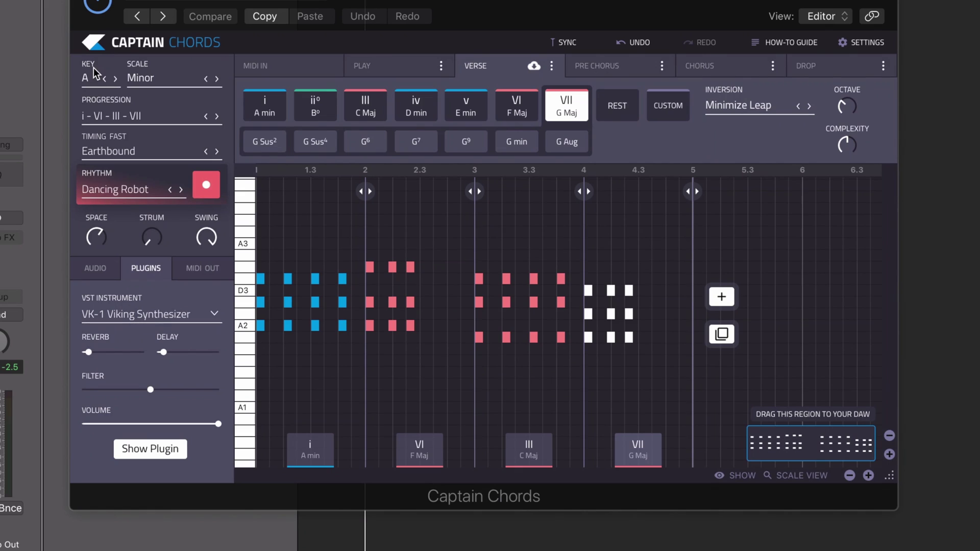
# Step: Read the MIDI output tutorial on routing Captain Chords inside Logic Pro
pyautogui.click(202, 269)
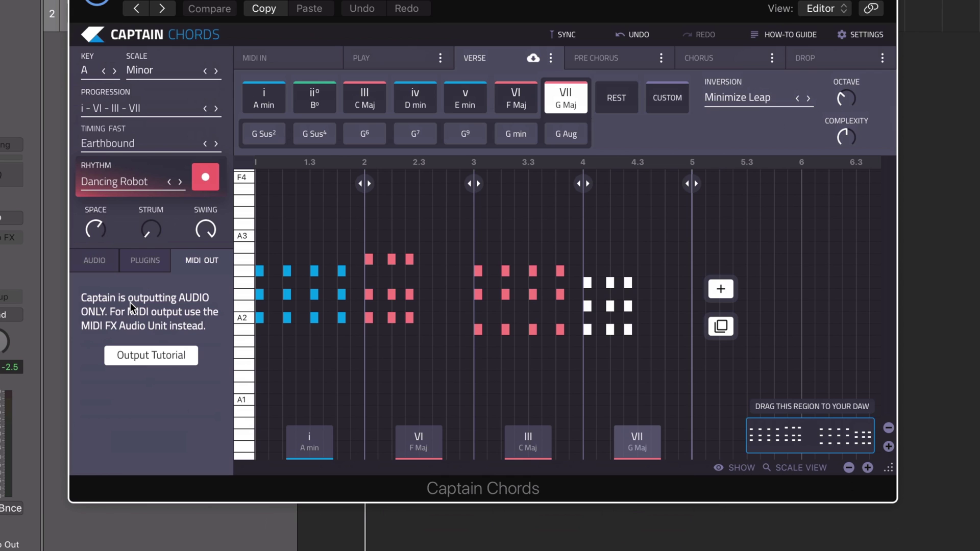
pyautogui.click(140, 353)
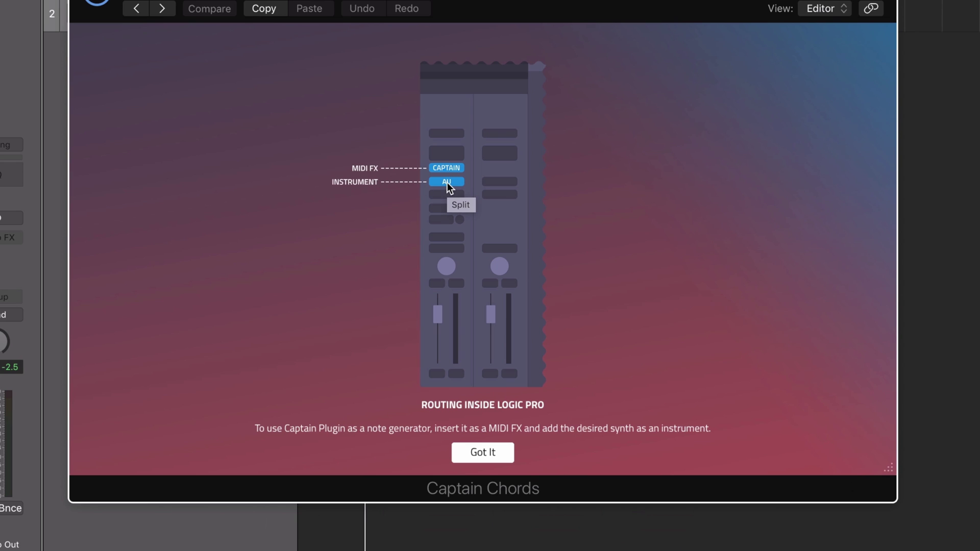
pyautogui.click(493, 453)
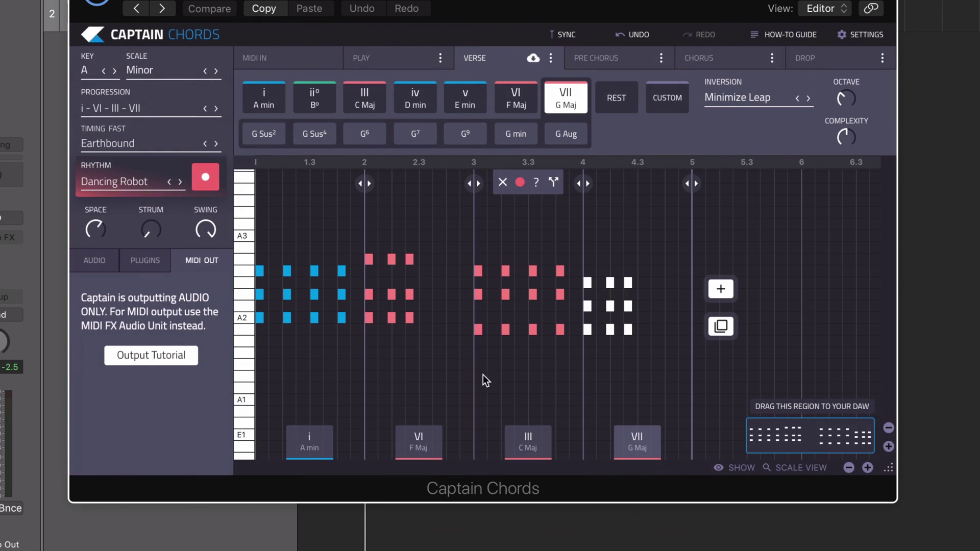
# Step: Close Captain Chords and load the LD Ampere preset in Sylenth1 on the second Logic Pro track
pyautogui.press('super+w')
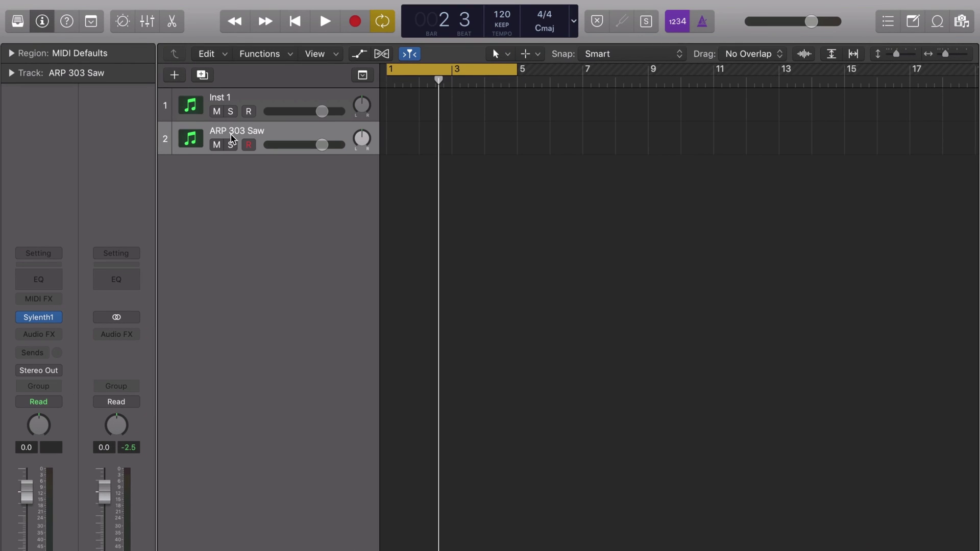
pyautogui.moveTo(40, 319)
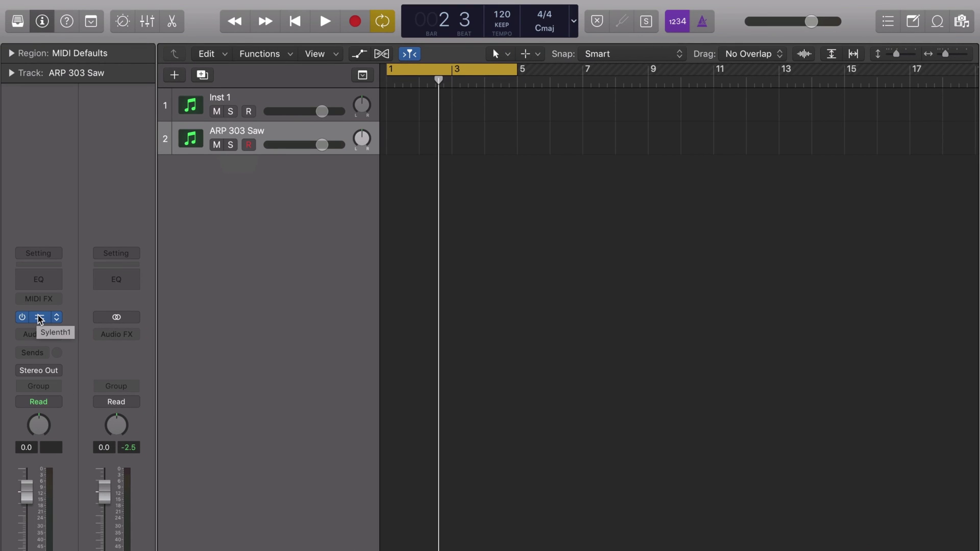
pyautogui.click(40, 319)
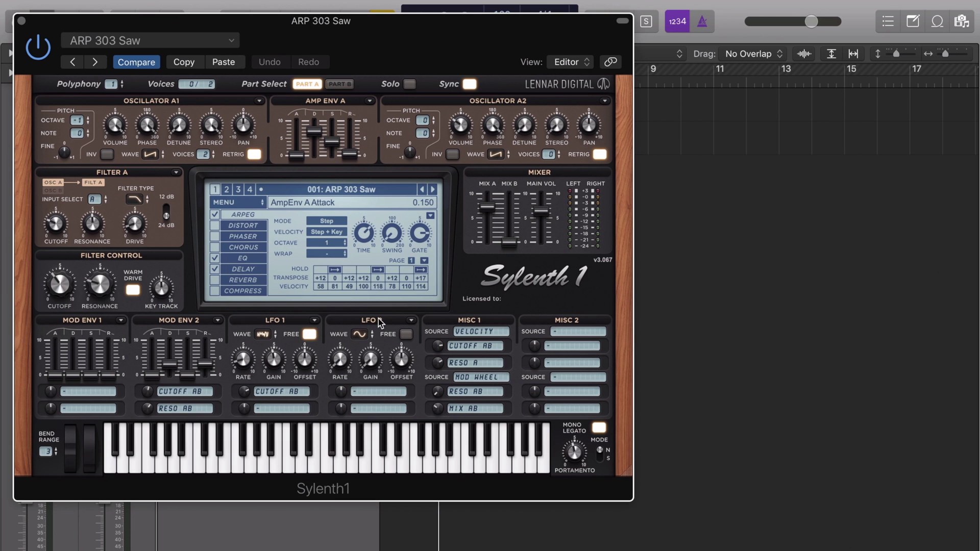
pyautogui.click(348, 190)
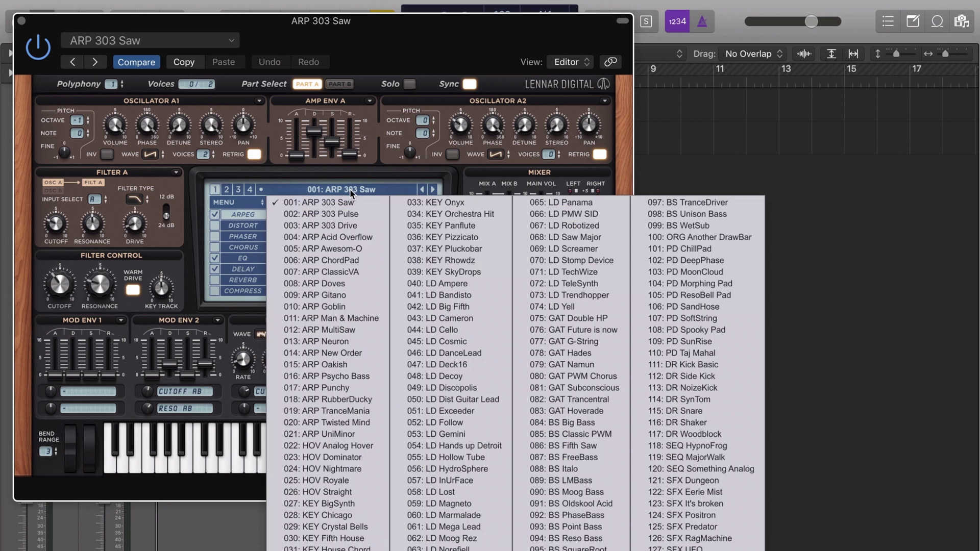
pyautogui.click(450, 284)
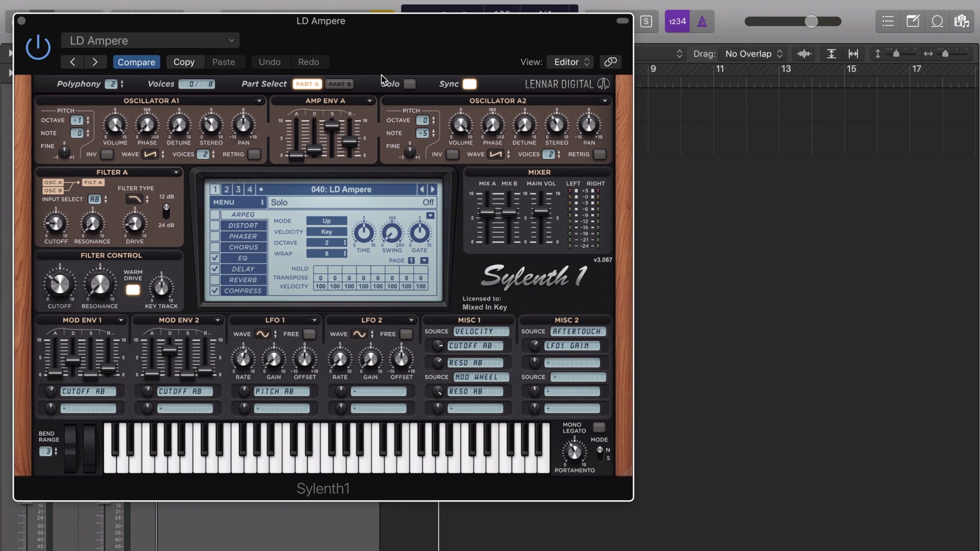
pyautogui.click(22, 21)
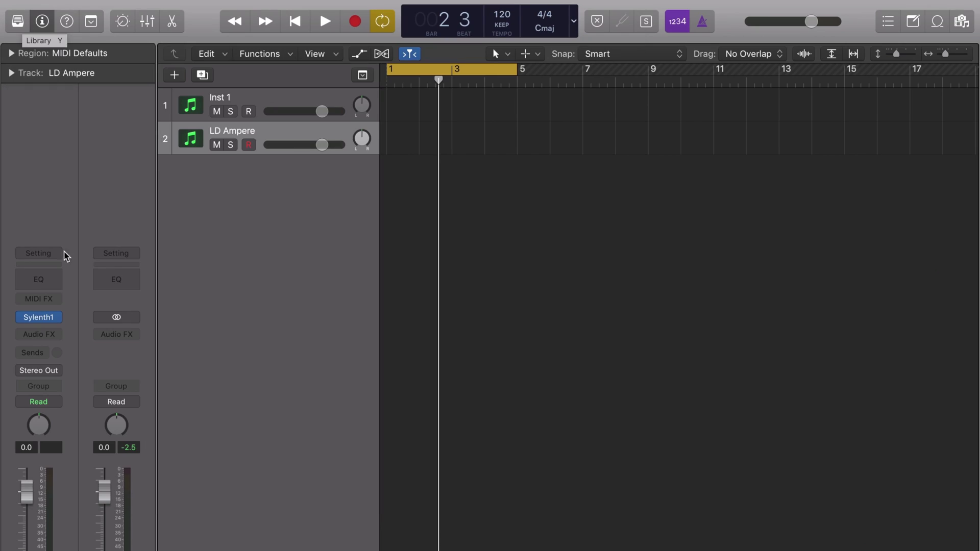
# Step: Insert Captain Chords as a MIDI effect on the LD Ampere track and choose the i - III - VI - VII progression
pyautogui.click(38, 302)
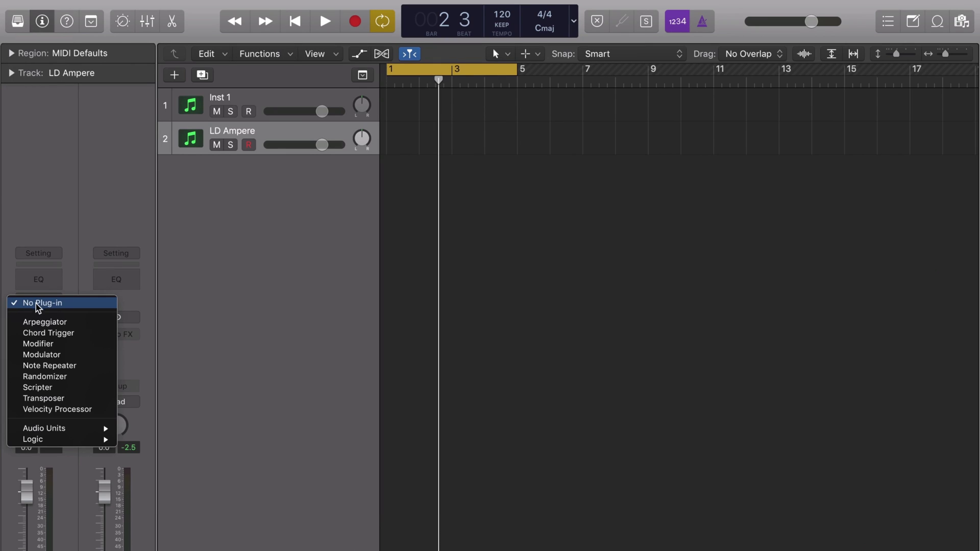
pyautogui.moveTo(102, 430)
pyautogui.moveTo(178, 435)
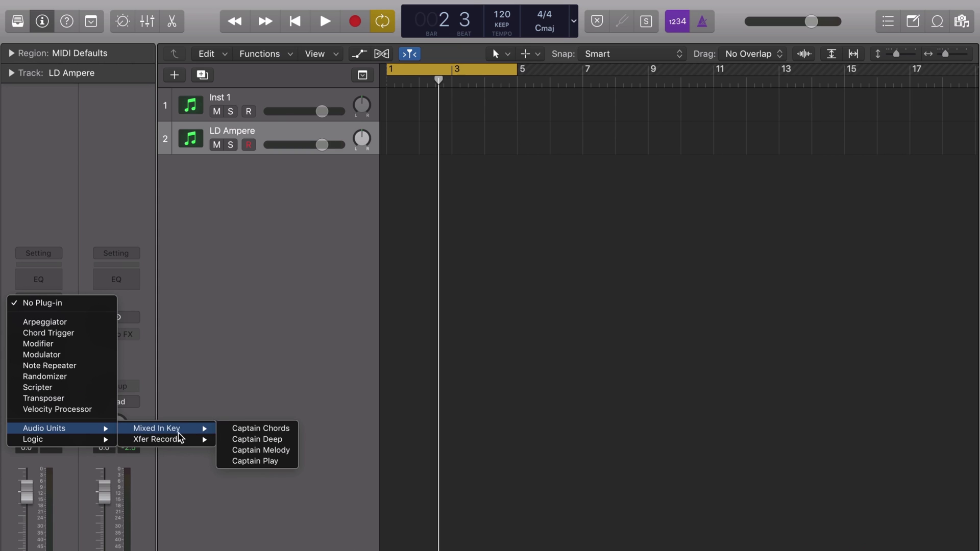
pyautogui.click(268, 433)
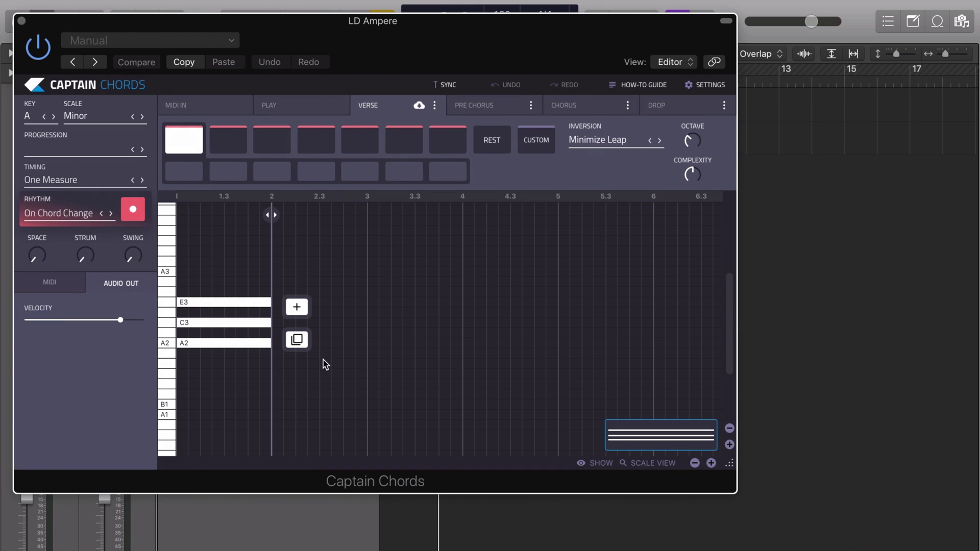
pyautogui.moveTo(395, 42); pyautogui.dragTo(552, 97)
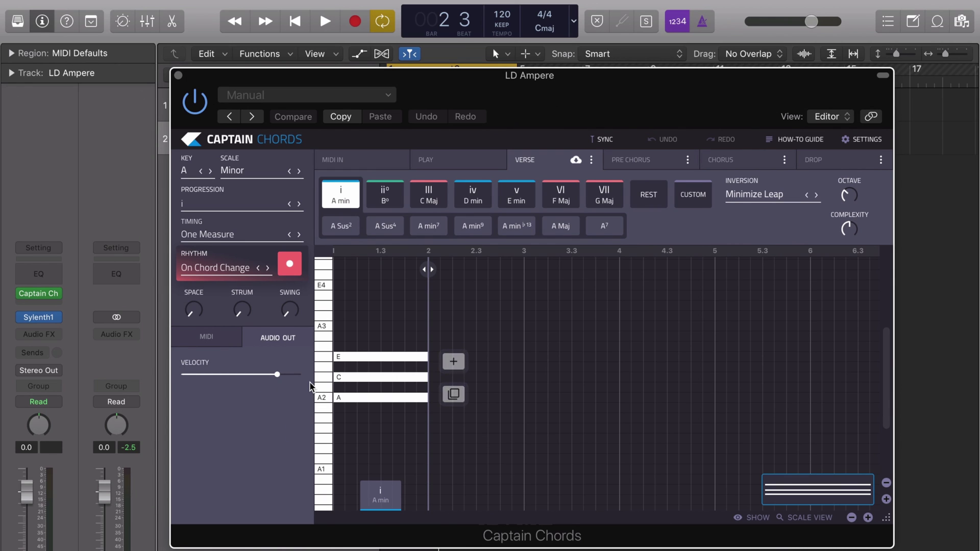
pyautogui.click(225, 204)
pyautogui.click(862, 510)
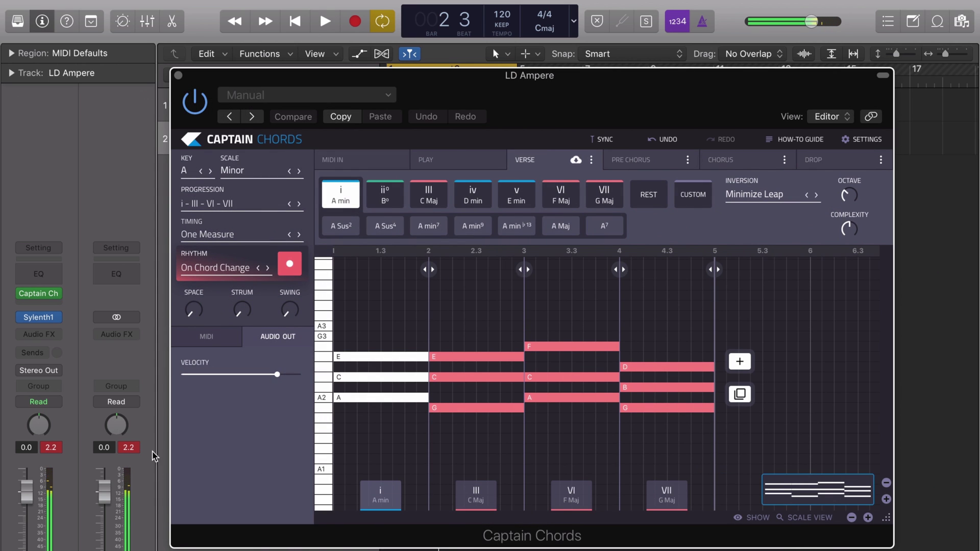
# Step: Lower the LD Ampere track's volume to -5.6 dB and play the progression through Sylenth1
pyautogui.moveTo(26, 491); pyautogui.dragTo(27, 512)
pyautogui.press('space')
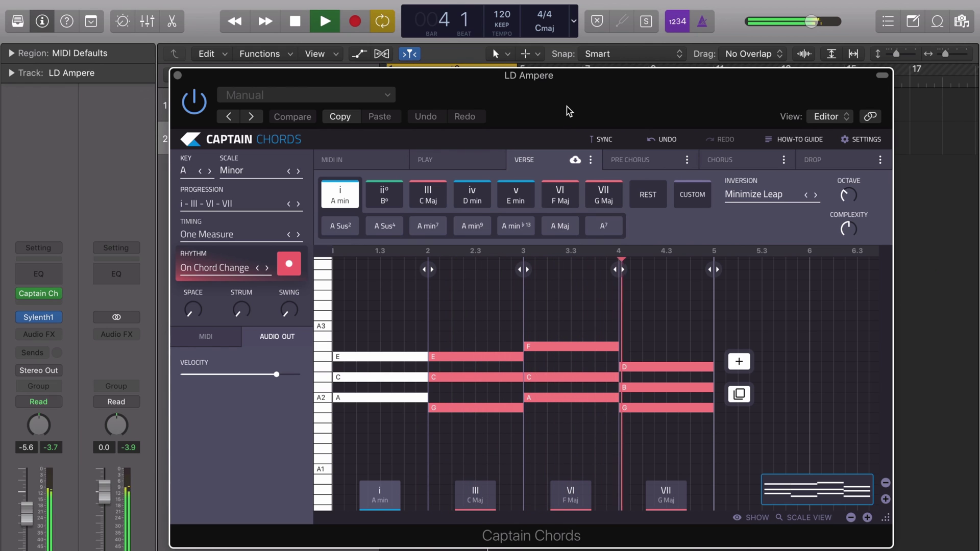
pyautogui.press('space')
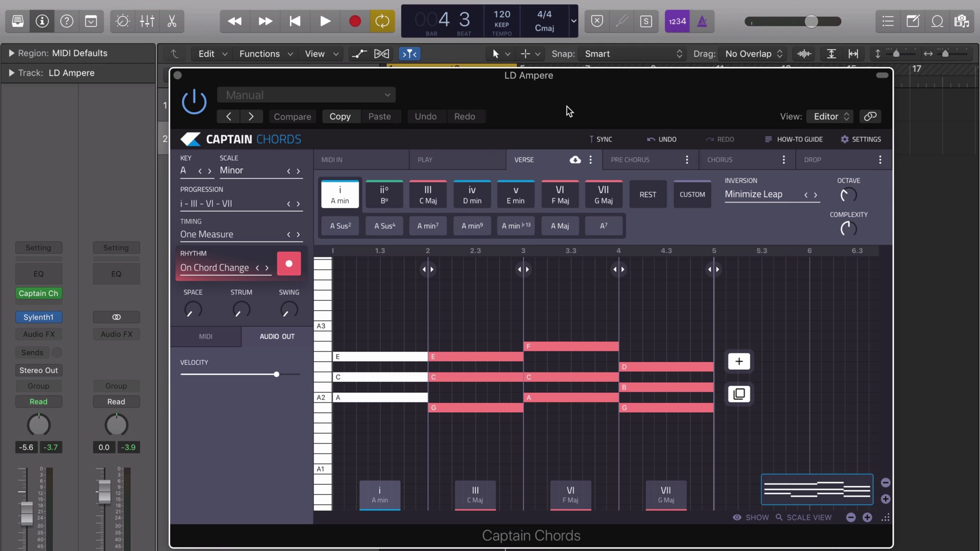
# Step: Close the plugin window, reopen Captain Chords on the Inst 1 track and check its Audio and MIDI Out settings
pyautogui.click(178, 76)
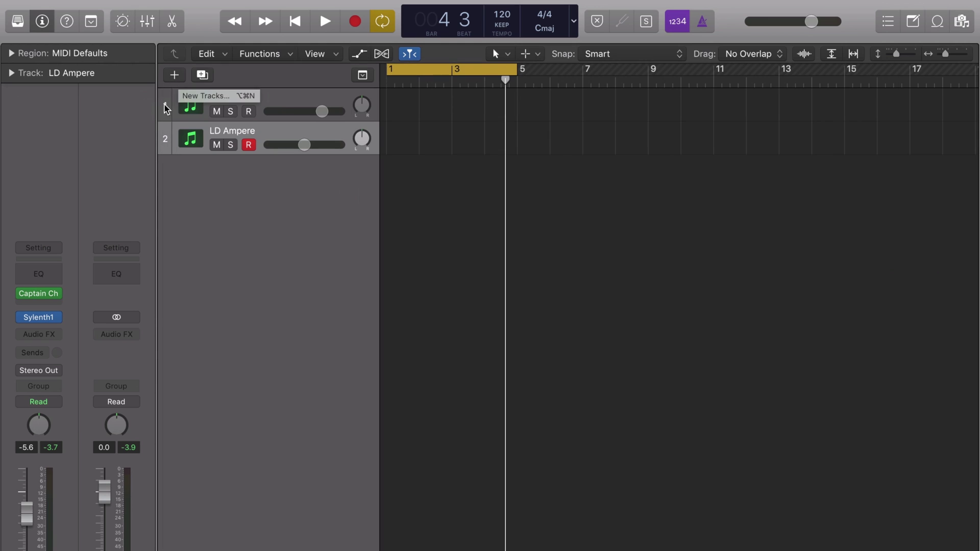
pyautogui.press('Up')
pyautogui.click(36, 316)
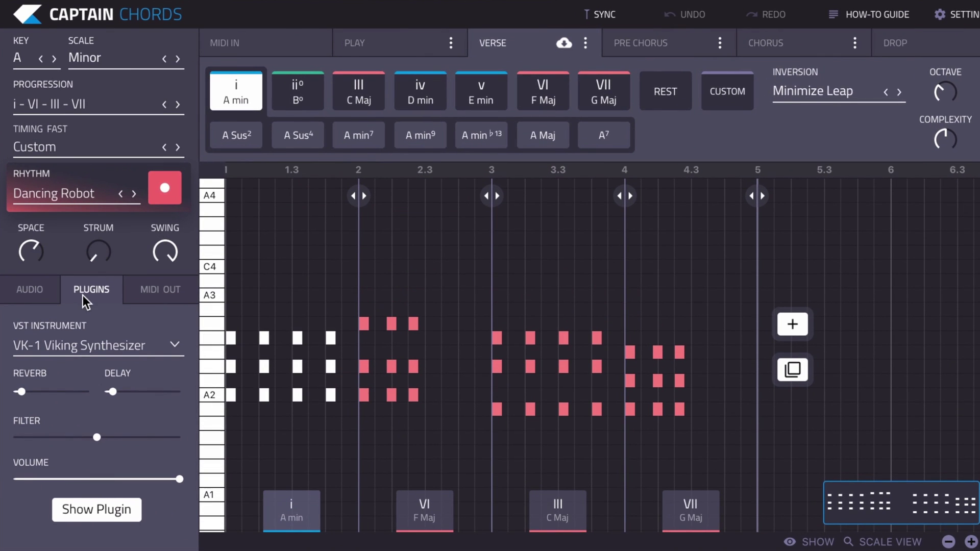
pyautogui.click(45, 292)
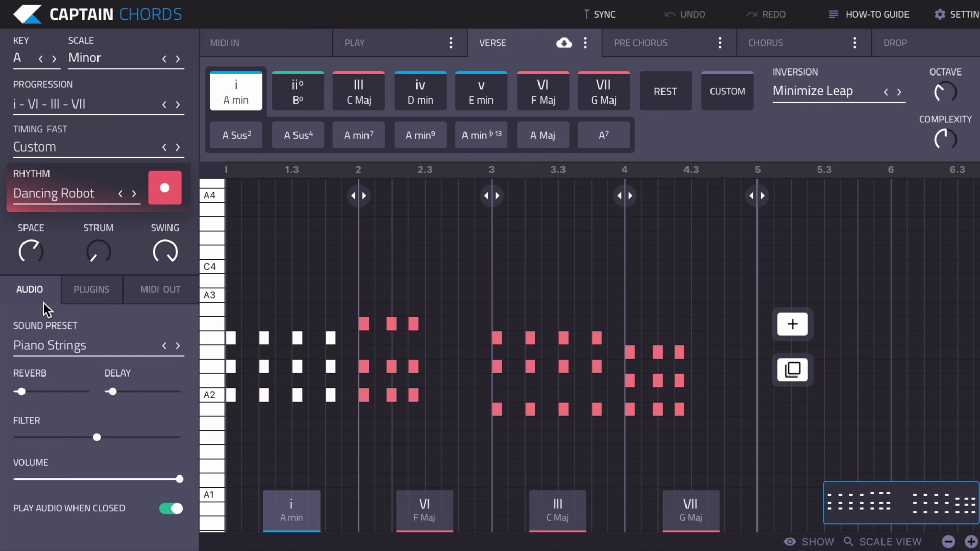
pyautogui.click(155, 298)
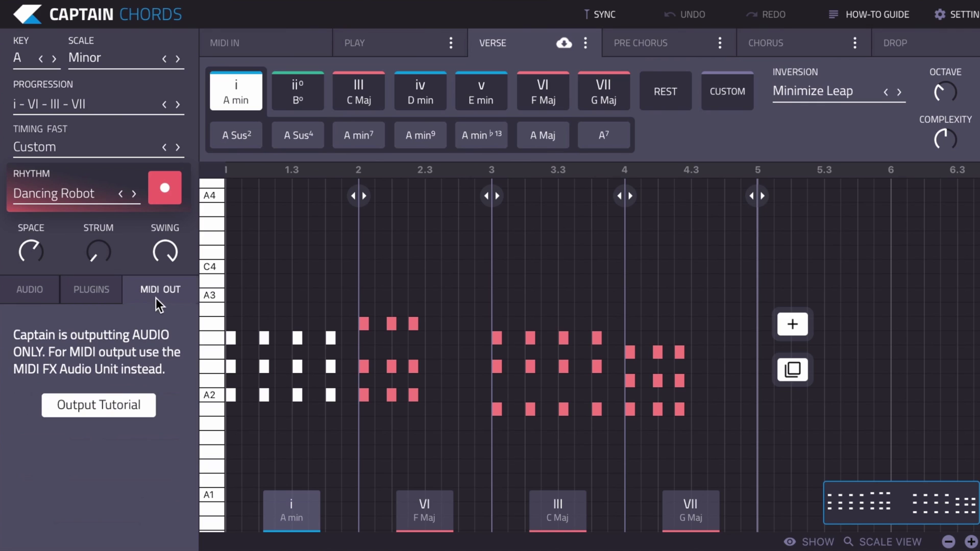
# Step: Adjust the Piano Strings delay and filter, keep the Hall reverb type, and turn off playing audio when closed
pyautogui.click(54, 290)
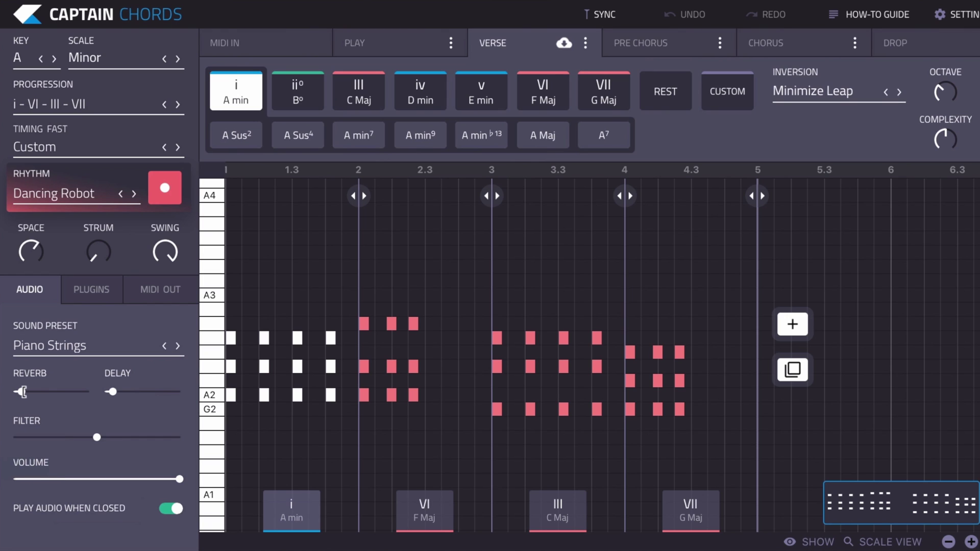
pyautogui.moveTo(22, 392)
pyautogui.click(146, 393)
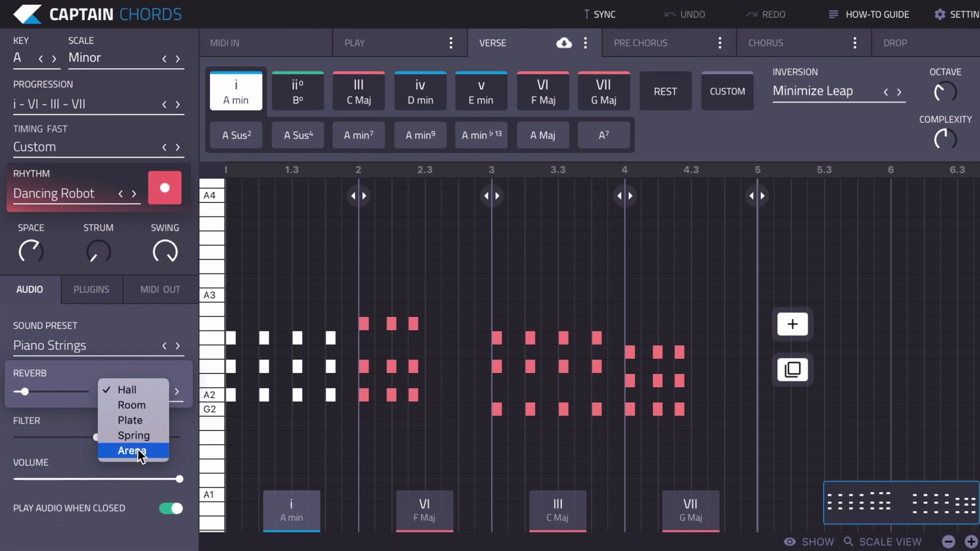
pyautogui.click(130, 391)
pyautogui.moveTo(140, 391)
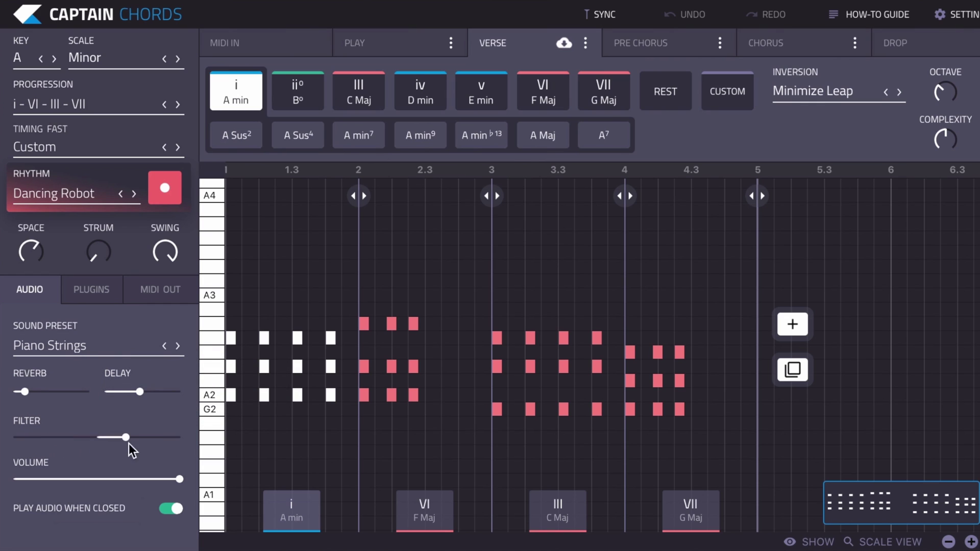
pyautogui.moveTo(162, 445); pyautogui.dragTo(77, 444)
pyautogui.click(173, 508)
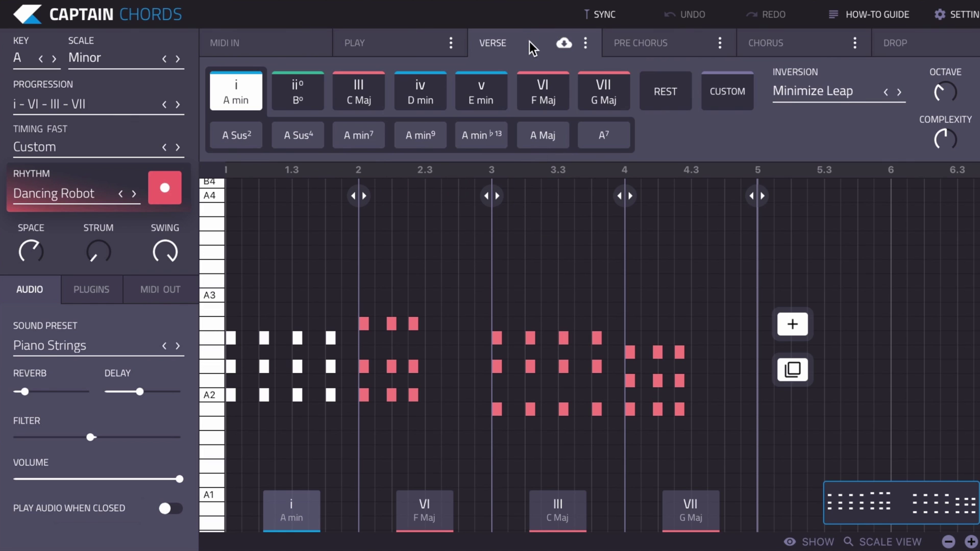
# Step: Read the MIDI In integration tutorial and return to the verse
pyautogui.click(273, 44)
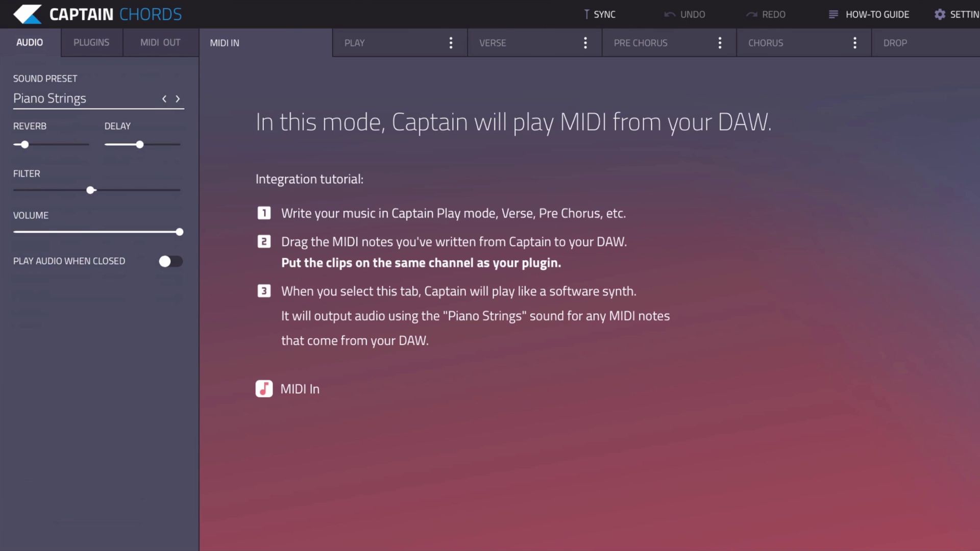
pyautogui.click(483, 41)
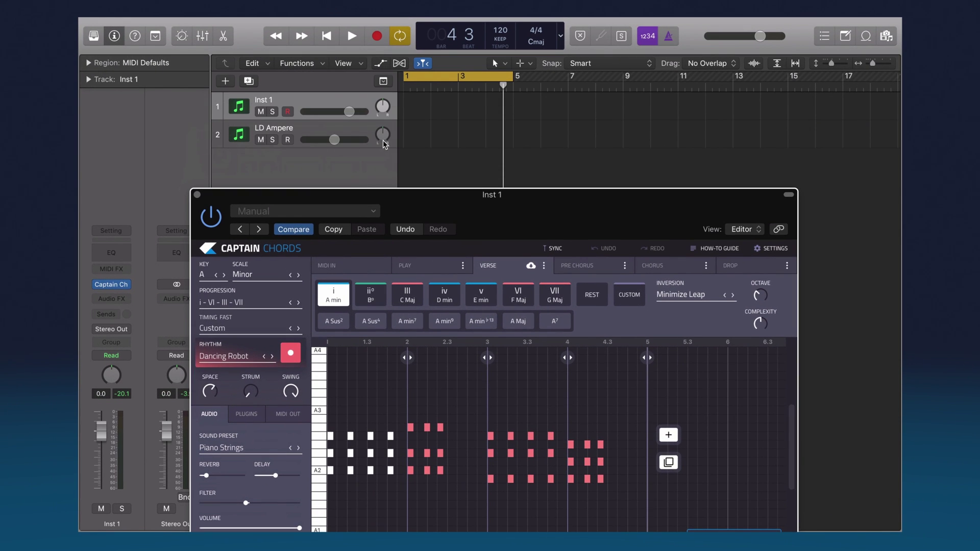
# Step: Delete the LD Ampere track and place the verse's MIDI clip on the Inst 1 track at bar 1
pyautogui.press('super+BackSpace')
pyautogui.moveTo(458, 197); pyautogui.dragTo(225, 175)
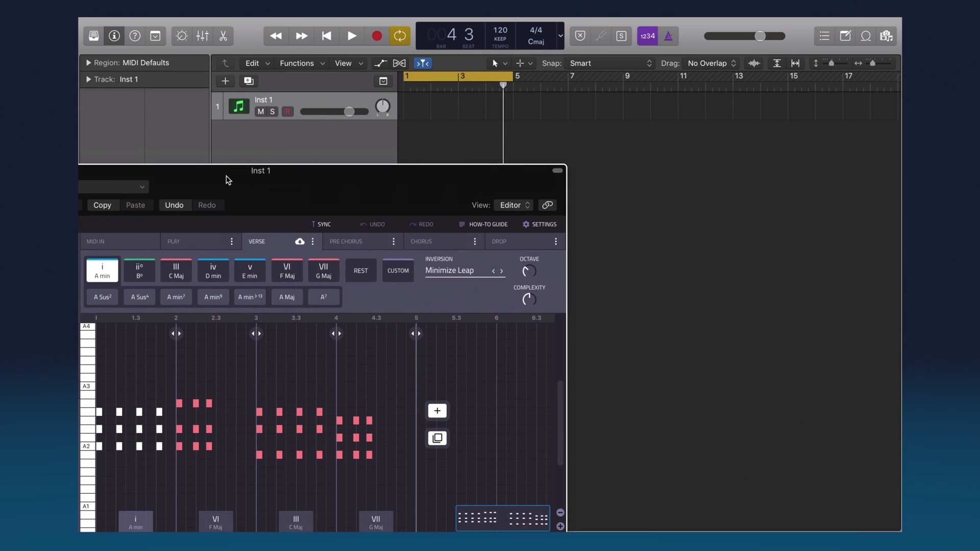
pyautogui.moveTo(518, 520); pyautogui.dragTo(411, 102)
pyautogui.moveTo(357, 206); pyautogui.dragTo(584, 78)
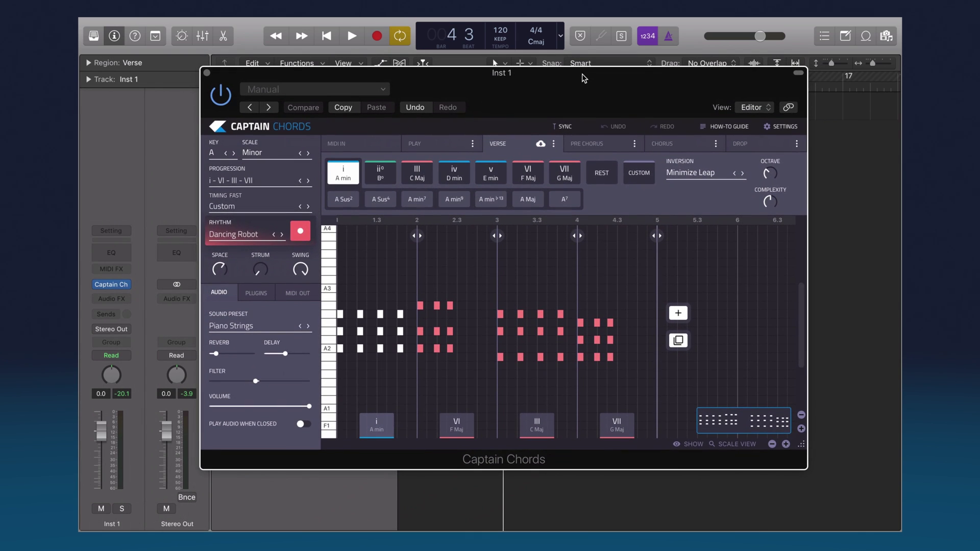
# Step: Switch Captain Chords to MIDI In mode and play the Verse region on the Inst 1 track
pyautogui.click(376, 148)
pyautogui.moveTo(510, 98); pyautogui.dragTo(505, 164)
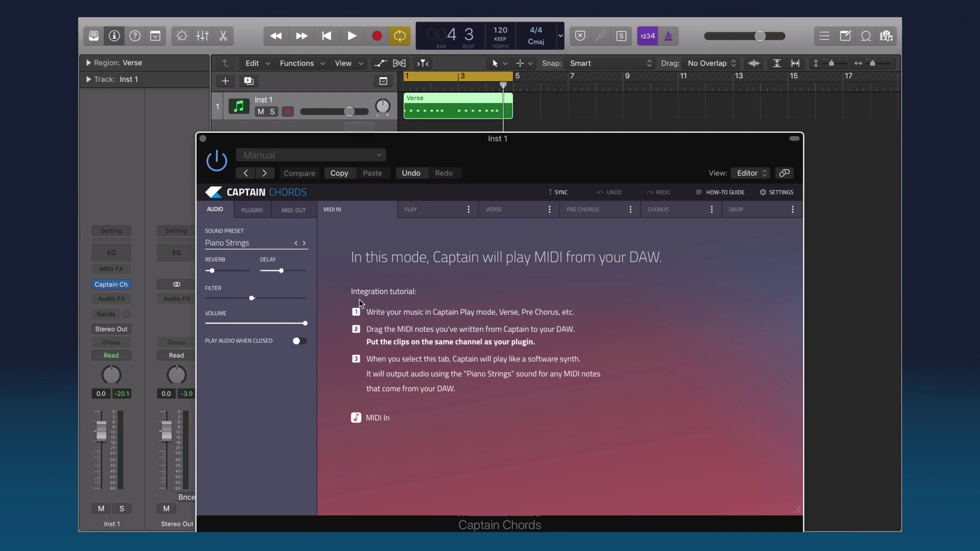
pyautogui.moveTo(558, 153); pyautogui.dragTo(568, 126)
pyautogui.press('space')
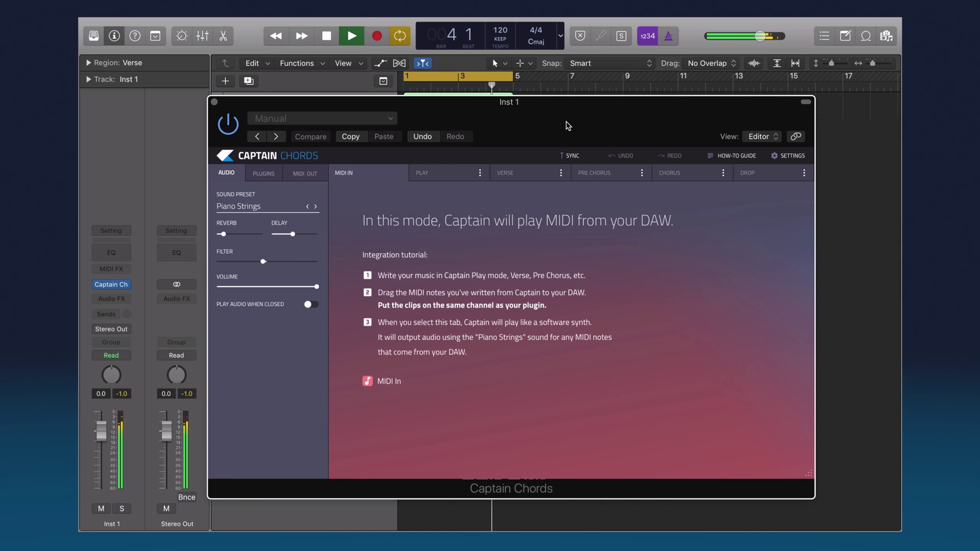
pyautogui.press('space')
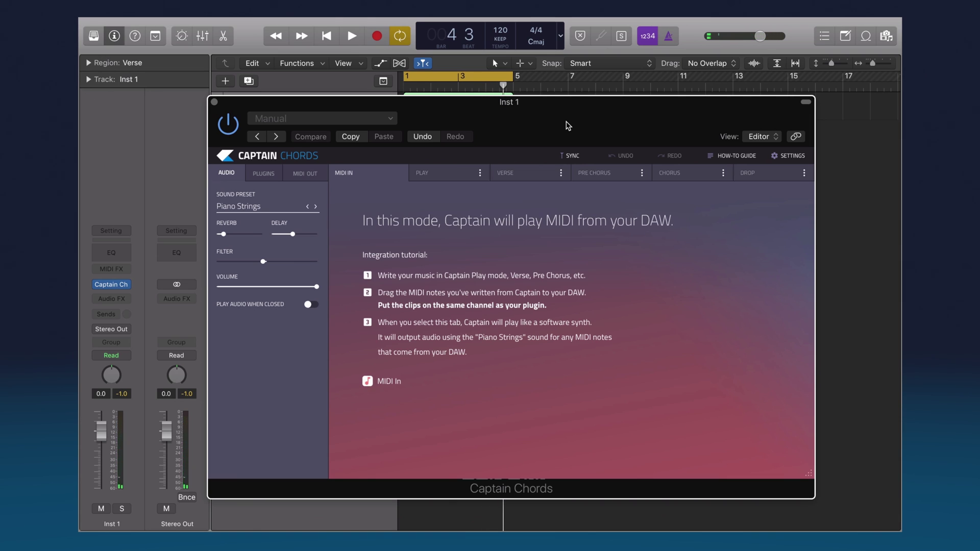
pyautogui.moveTo(544, 106); pyautogui.dragTo(552, 100)
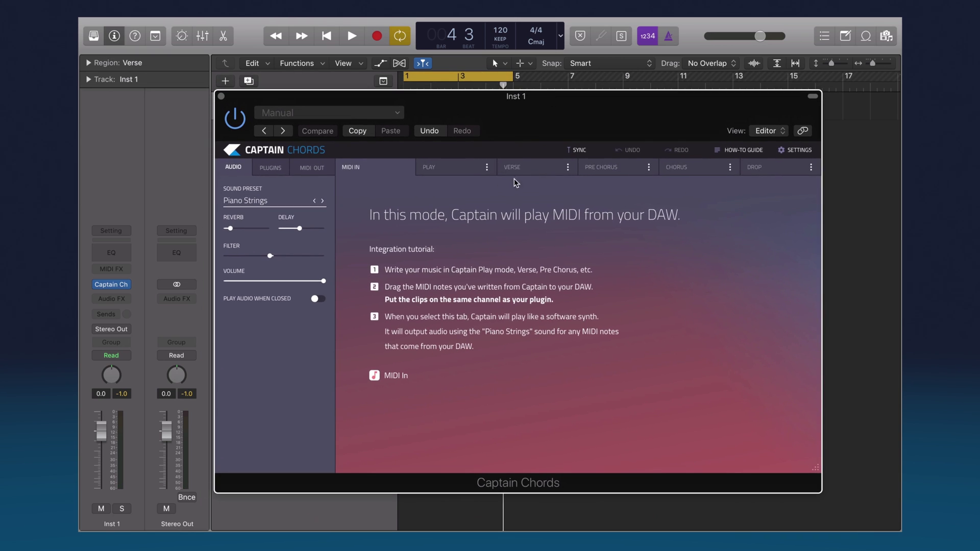
# Step: Return Captain Chords to the verse, remove the Verse region from Inst 1 and turn on playing audio when closed
pyautogui.click(520, 170)
pyautogui.moveTo(521, 121); pyautogui.dragTo(516, 168)
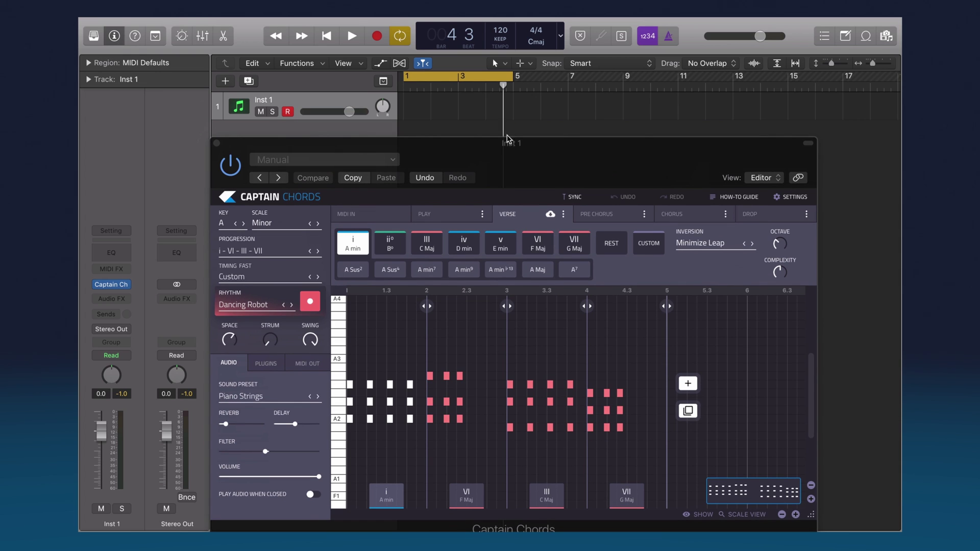
pyautogui.moveTo(521, 157); pyautogui.dragTo(512, 101)
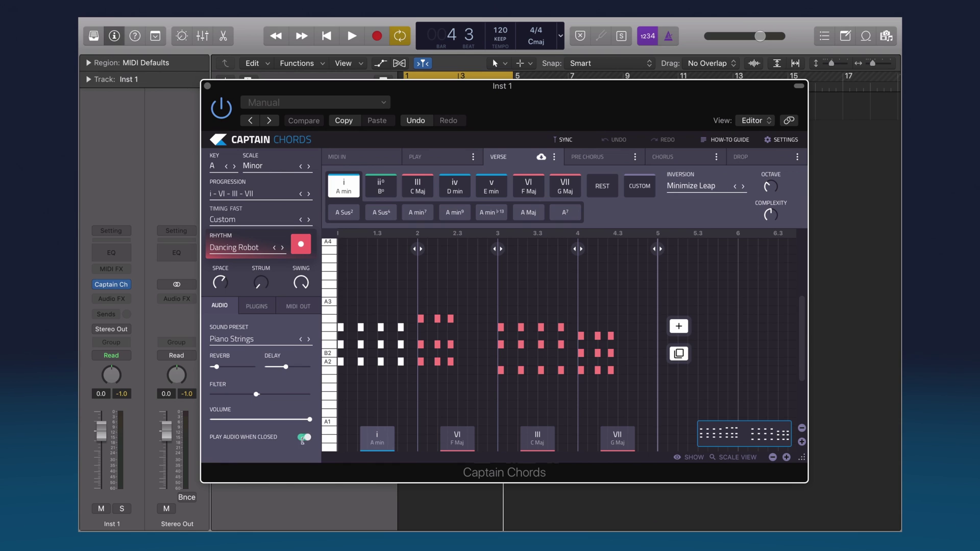
# Step: Close the Captain Chords window and play the project to hear the verse without the plugin open
pyautogui.click(207, 85)
pyautogui.press('space')
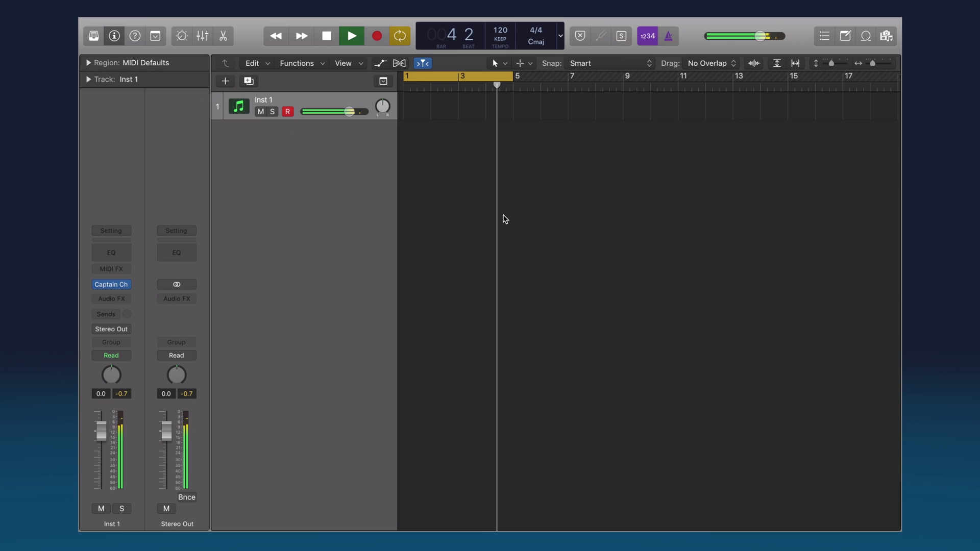
pyautogui.press('space')
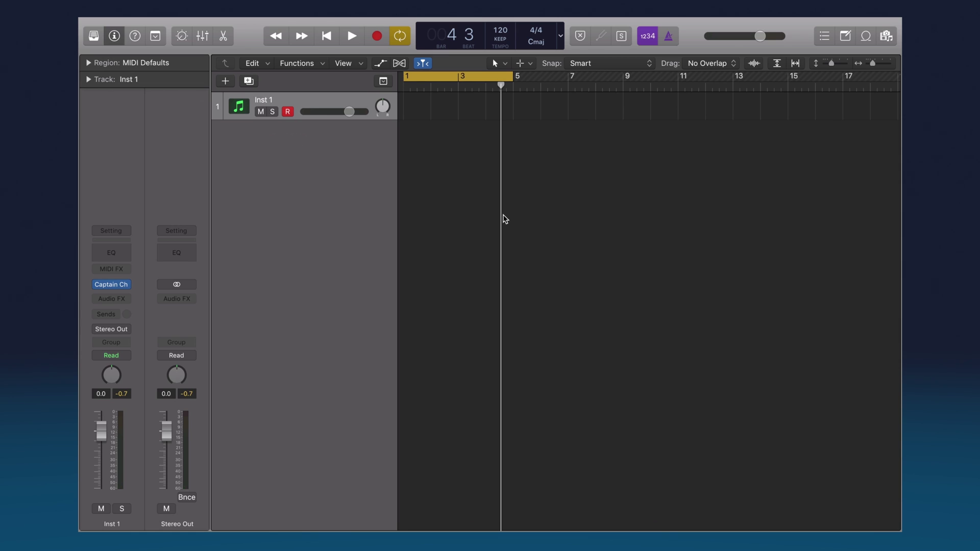
# Step: Reopen Captain Chords on the Inst 1 track and audition the verse's A min, F Maj and C Maj chords
pyautogui.click(110, 284)
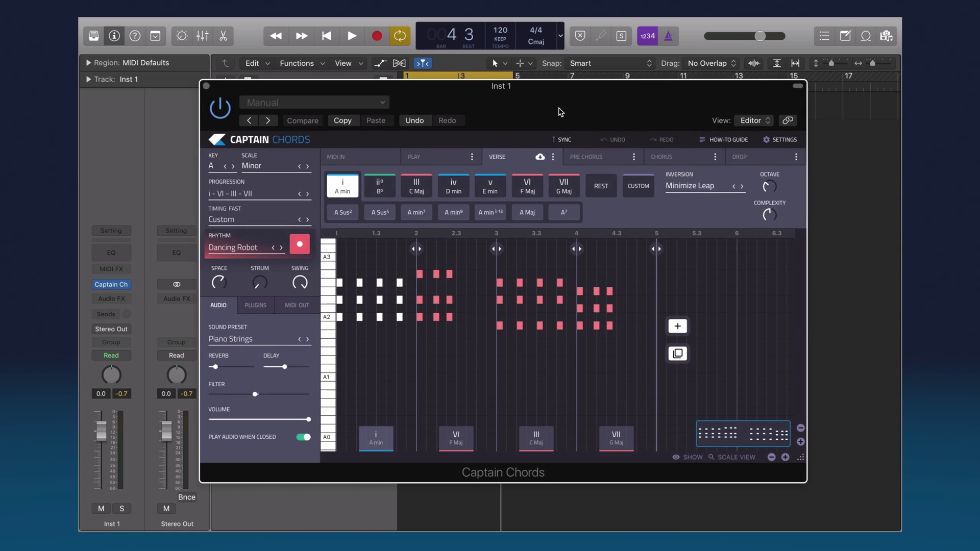
pyautogui.moveTo(560, 109); pyautogui.dragTo(553, 112)
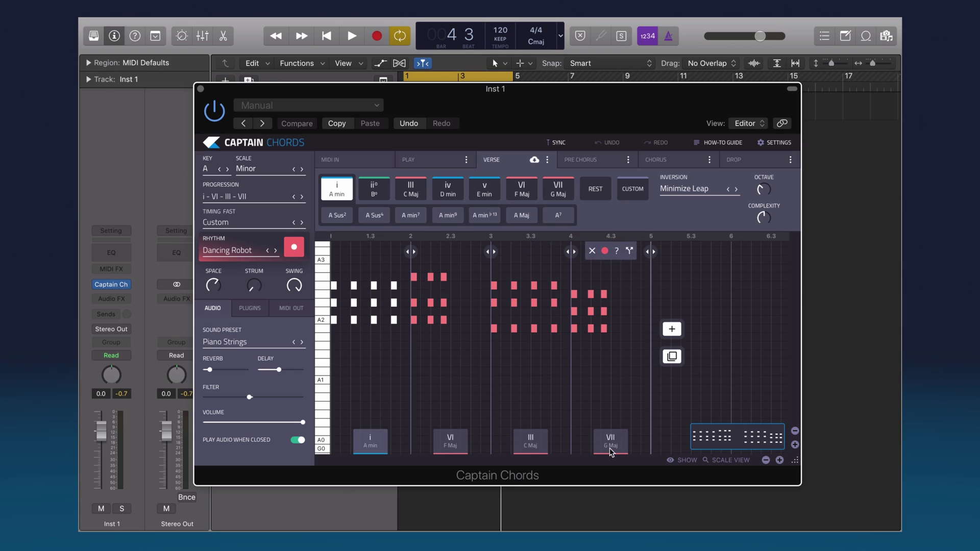
pyautogui.click(375, 448)
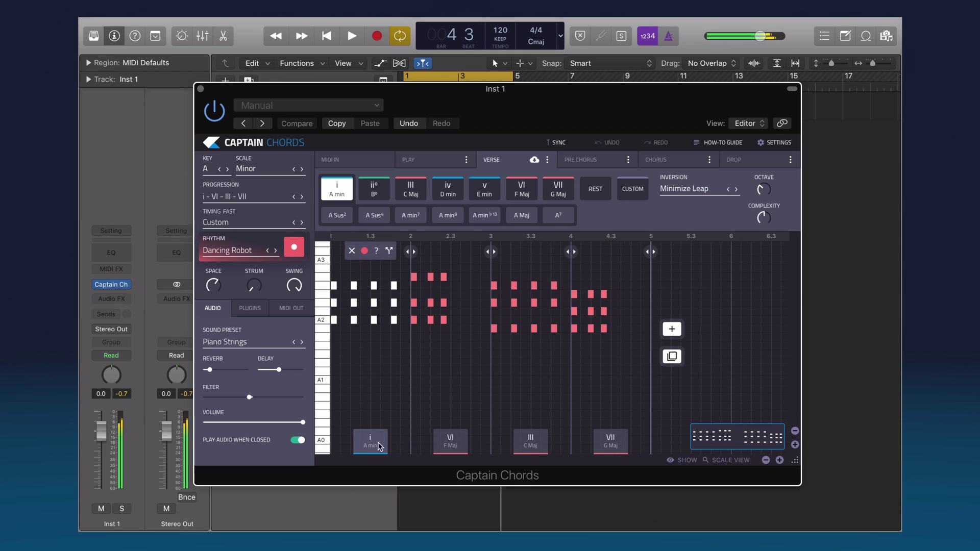
pyautogui.click(450, 444)
pyautogui.click(530, 449)
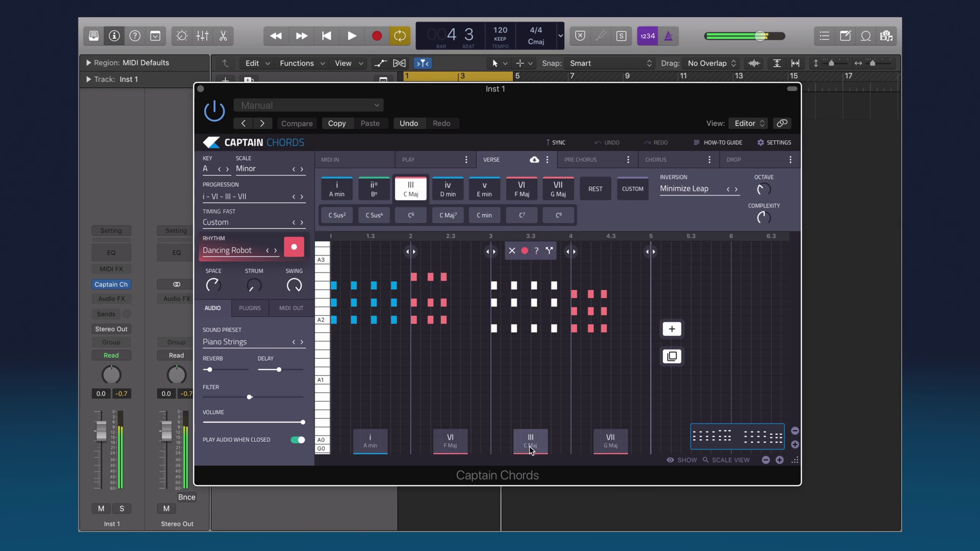
# Step: Try clearing the verse's G Maj chord rhythm and recording a new tapped rhythm for it
pyautogui.click(610, 444)
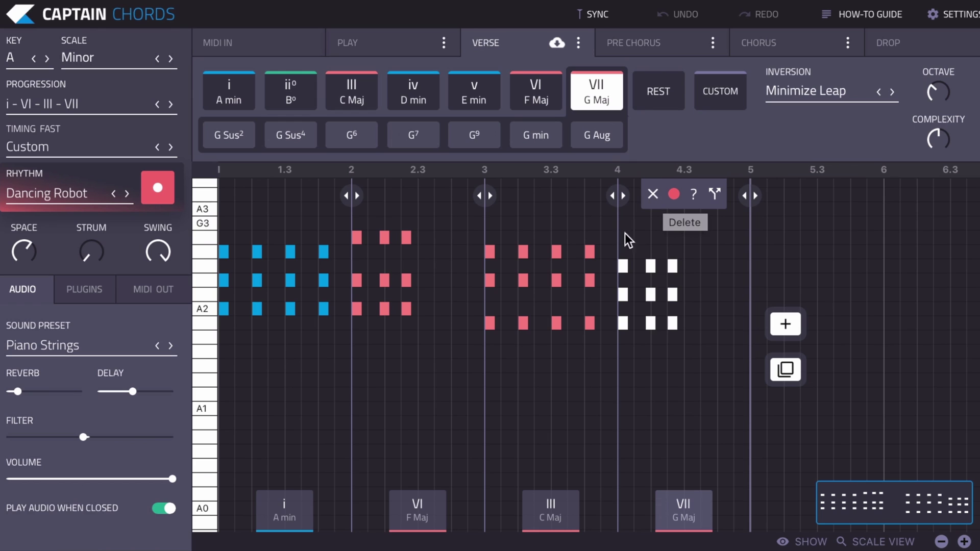
pyautogui.click(674, 195)
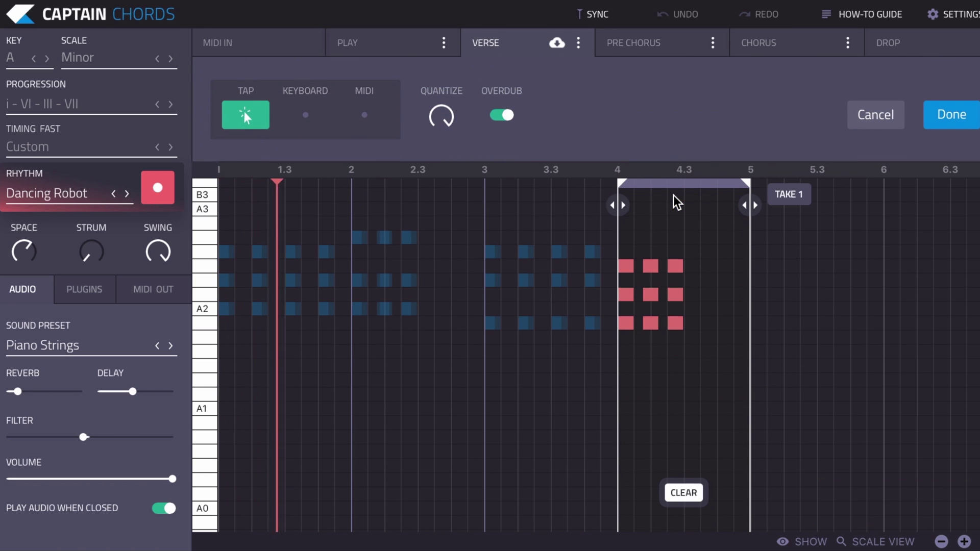
pyautogui.click(684, 494)
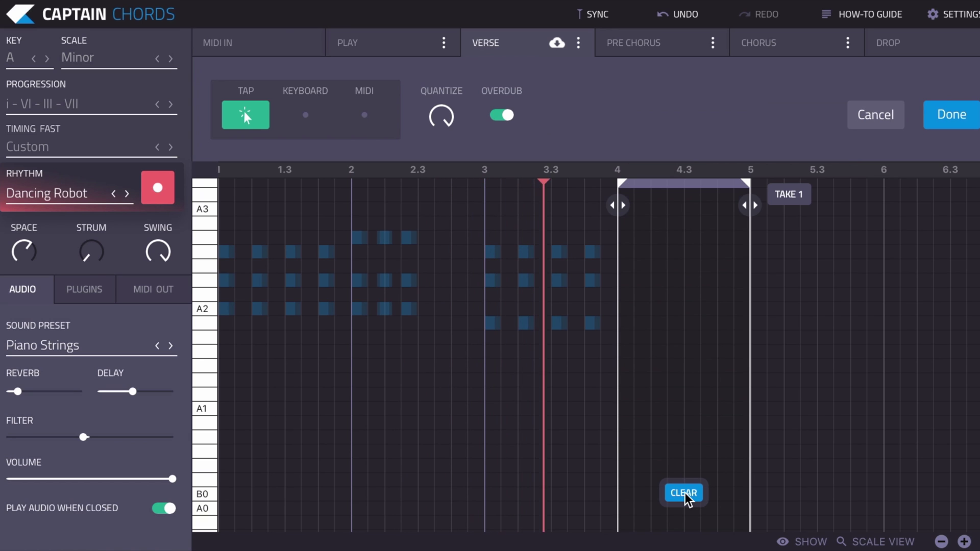
pyautogui.press('space')
pyautogui.press('space')
pyautogui.press('space')
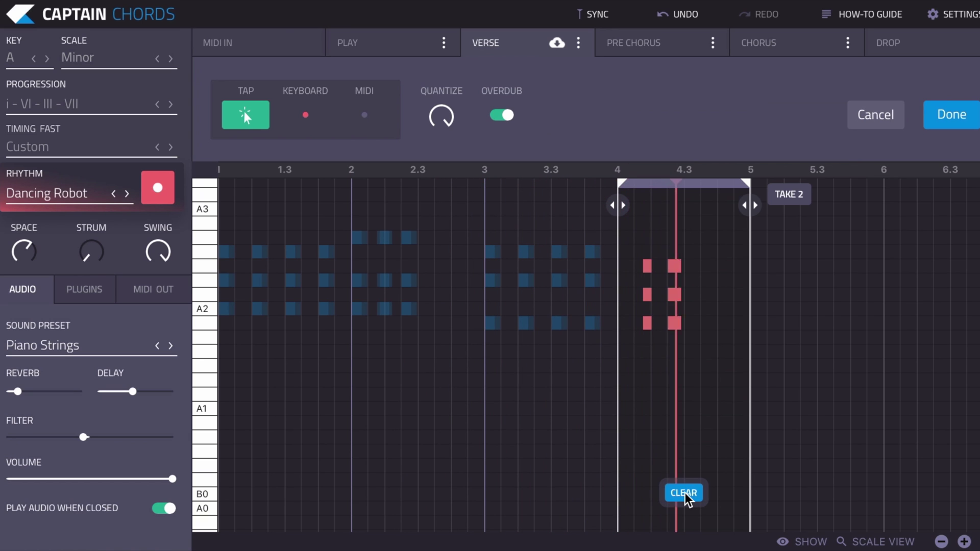
pyautogui.press('space')
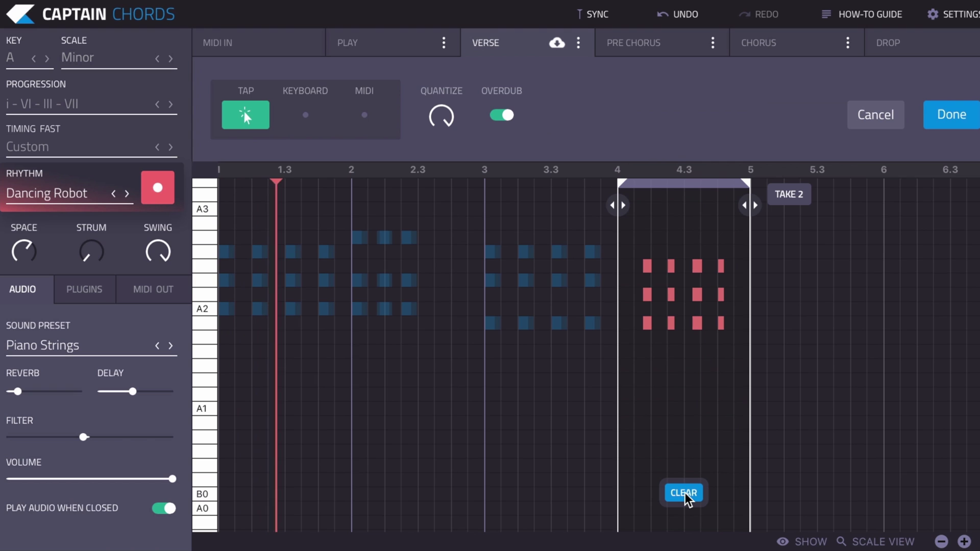
pyautogui.click(886, 115)
# Step: Clear the chords from the Verse section
pyautogui.moveTo(693, 298)
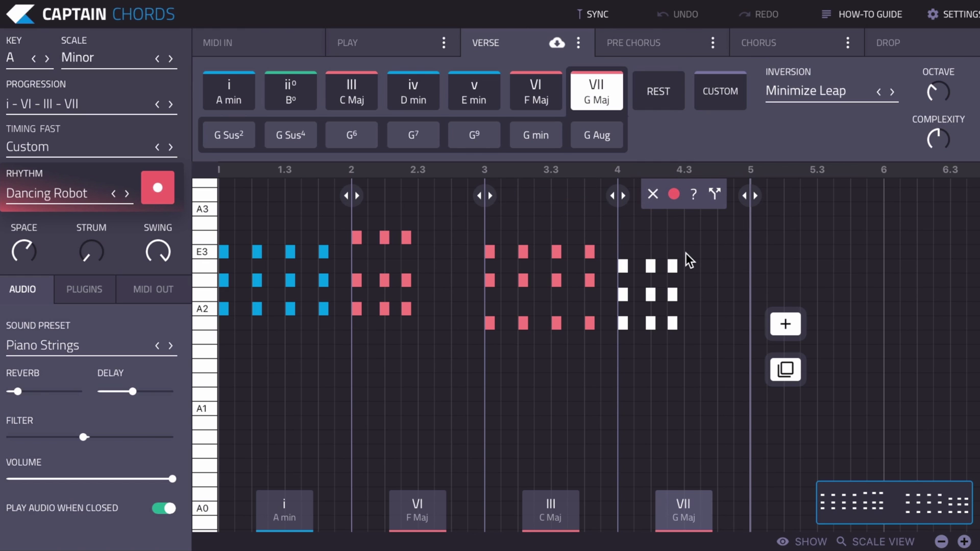
pyautogui.click(578, 43)
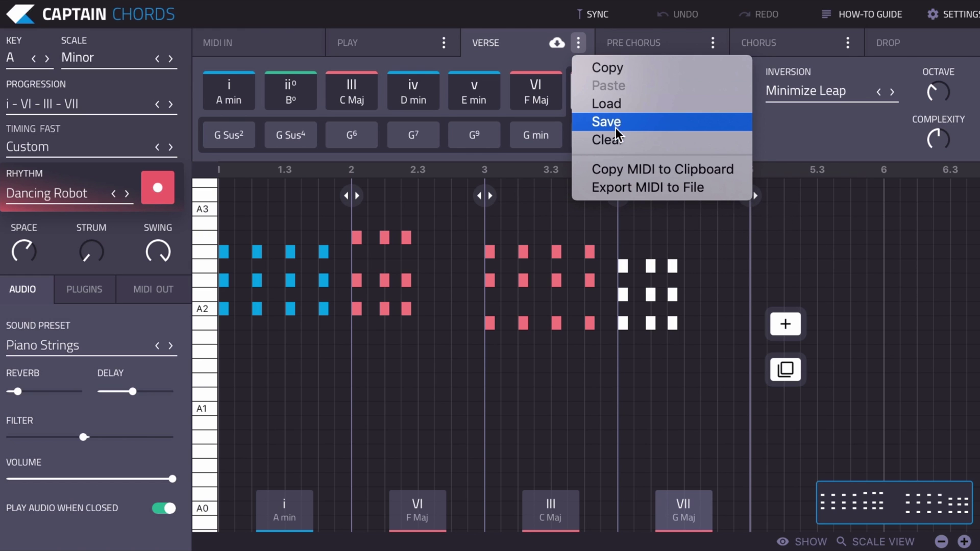
pyautogui.click(607, 139)
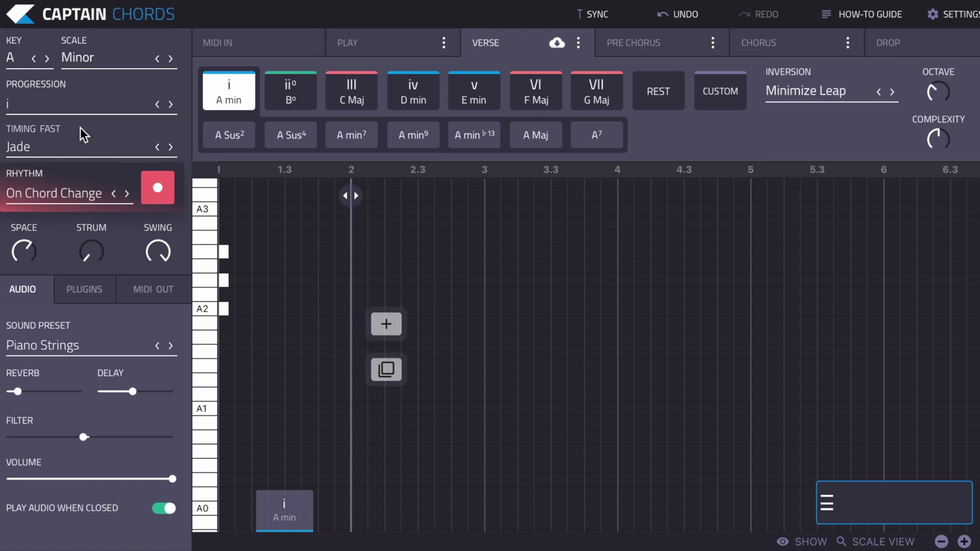
# Step: Set the verse progression to i - VI - i - VI and turn Space and Swing down to minimum
pyautogui.click(60, 101)
pyautogui.click(938, 520)
pyautogui.moveTo(41, 261); pyautogui.dragTo(51, 412)
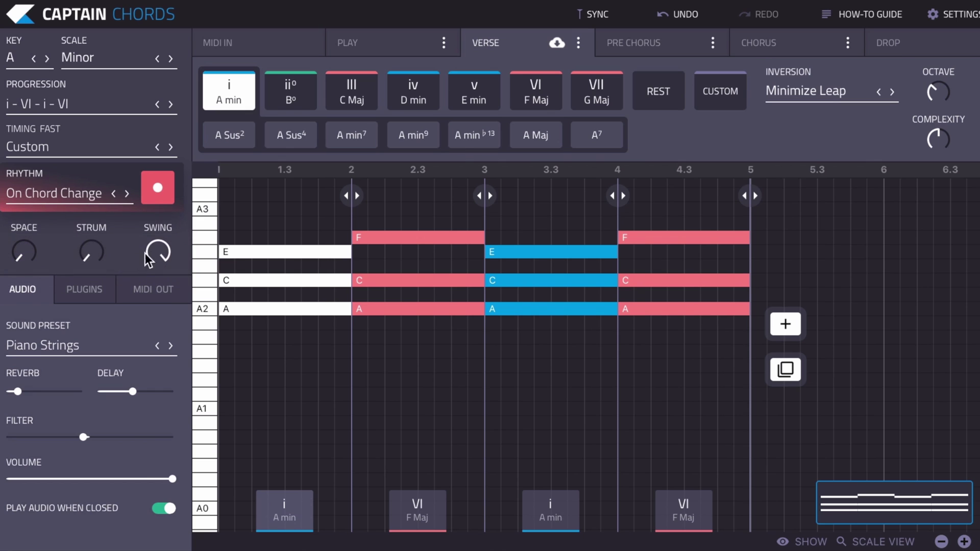
pyautogui.moveTo(148, 260); pyautogui.dragTo(138, 465)
# Step: Split the third chord, A min, in two and shift the split so the second part lasts a quarter of the bar
pyautogui.moveTo(501, 382)
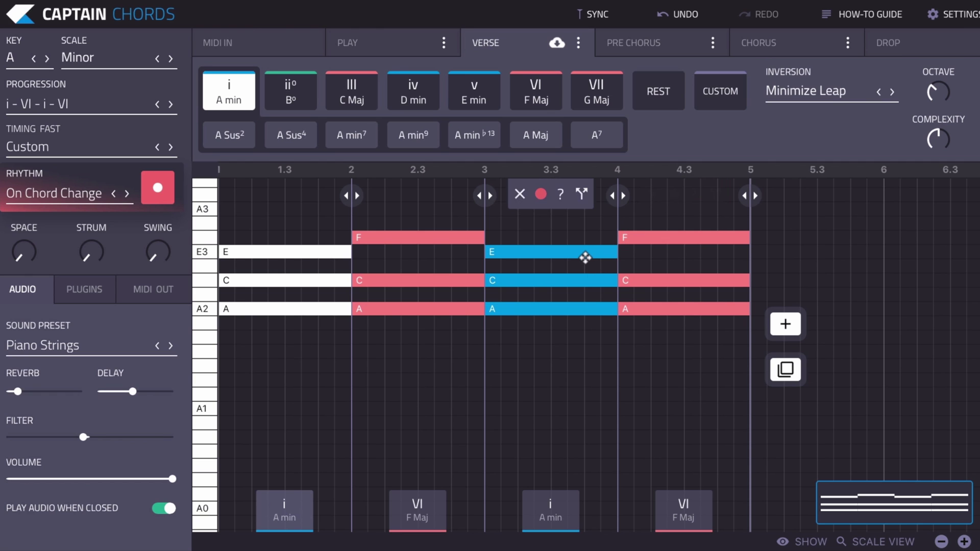
pyautogui.click(571, 250)
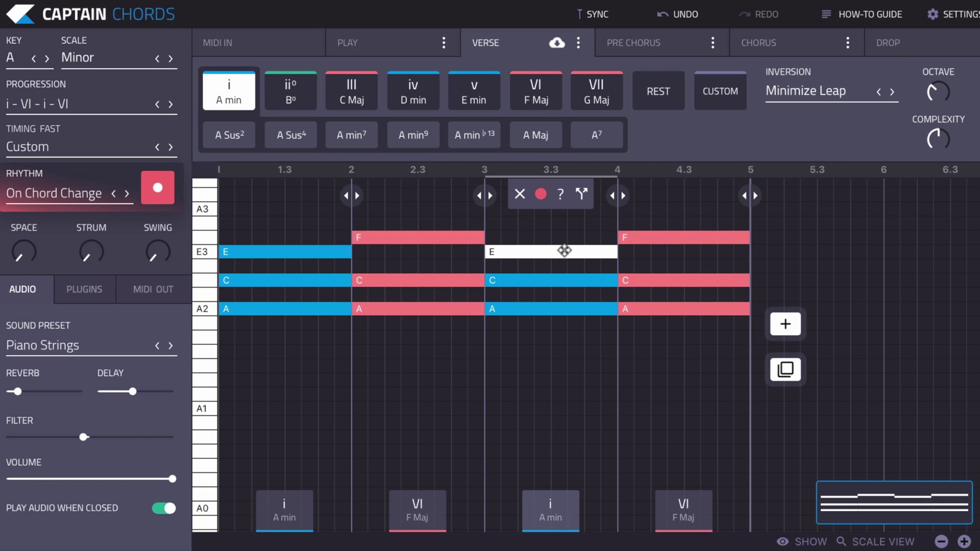
pyautogui.click(581, 193)
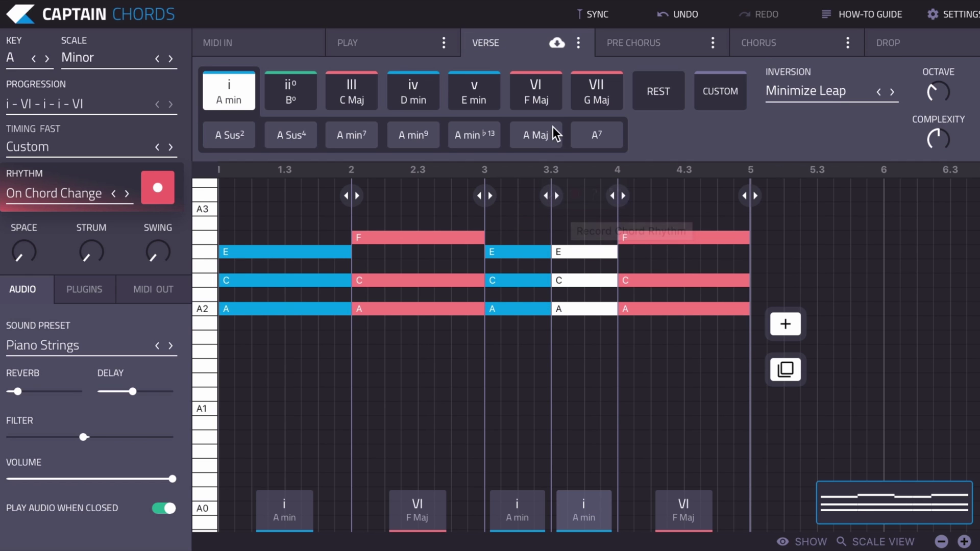
pyautogui.moveTo(556, 199); pyautogui.dragTo(586, 195)
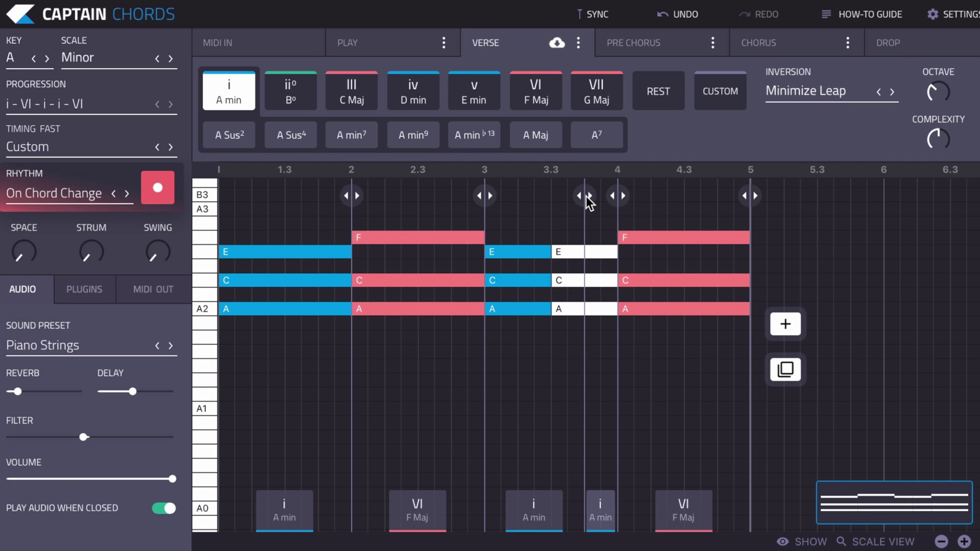
# Step: Raise the top note of the short A min chord before bar 4 to G and play the verse
pyautogui.click(600, 251)
pyautogui.moveTo(601, 250); pyautogui.dragTo(602, 226)
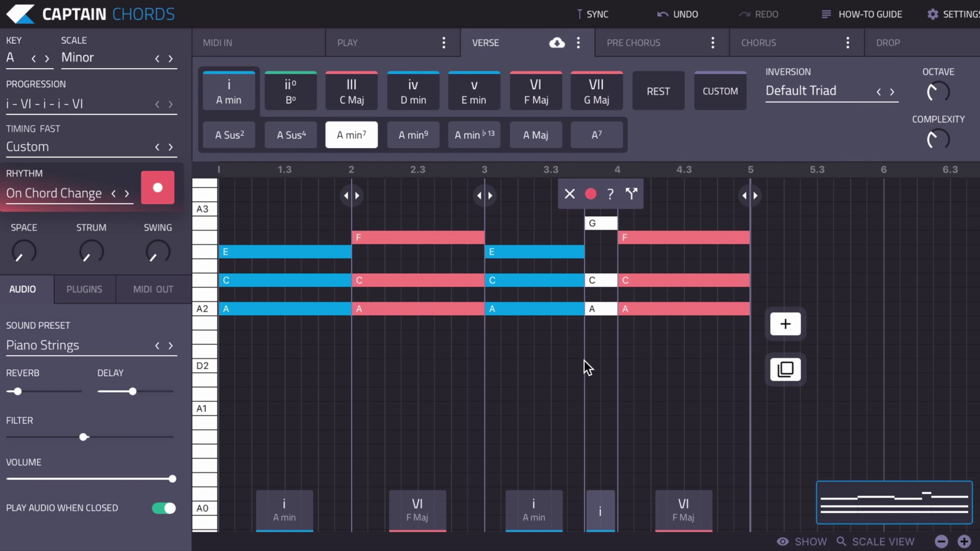
pyautogui.press('space')
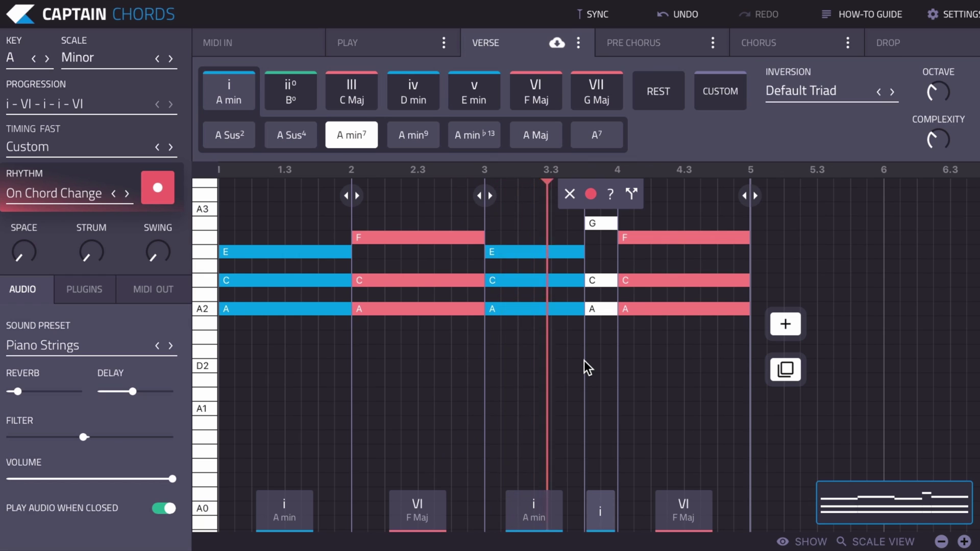
pyautogui.press('space')
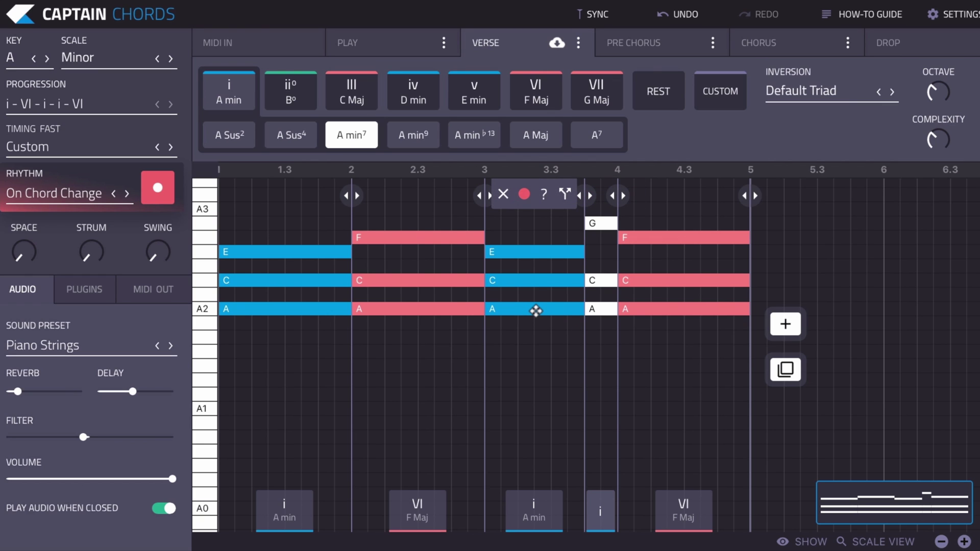
# Step: Remove the A note from the verse's third chord and add it back
pyautogui.moveTo(535, 311); pyautogui.dragTo(584, 318)
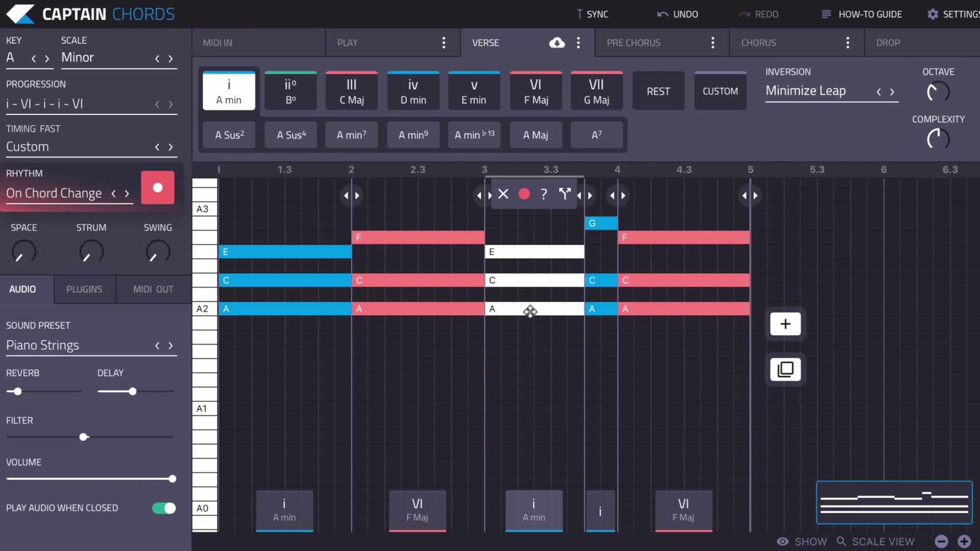
pyautogui.click(530, 309)
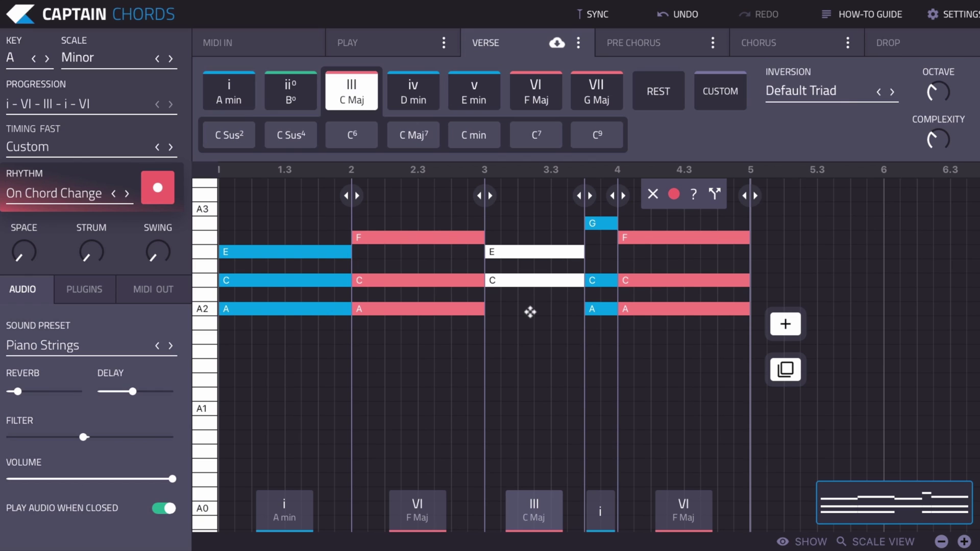
pyautogui.click(530, 310)
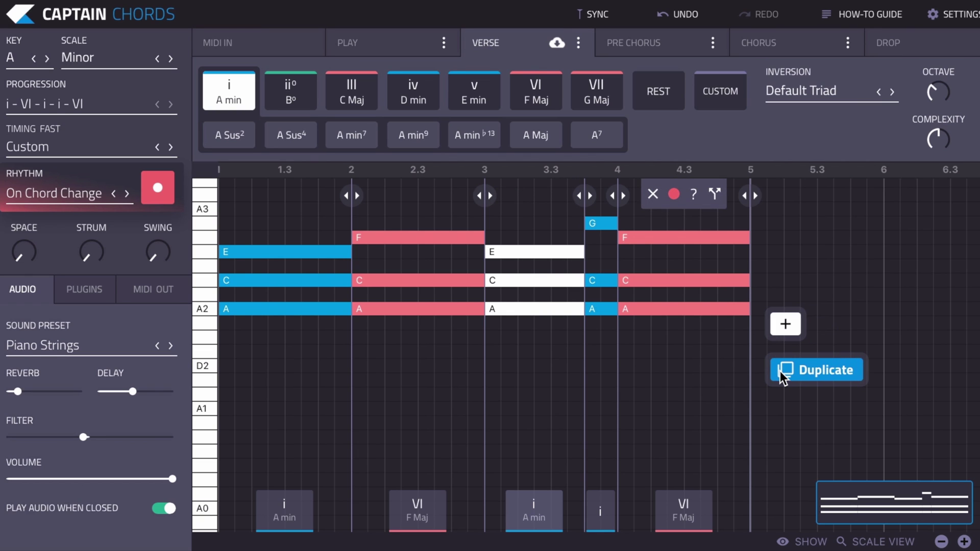
# Step: Add an A min chord at the end of the verse and try duplicating the whole progression
pyautogui.click(786, 324)
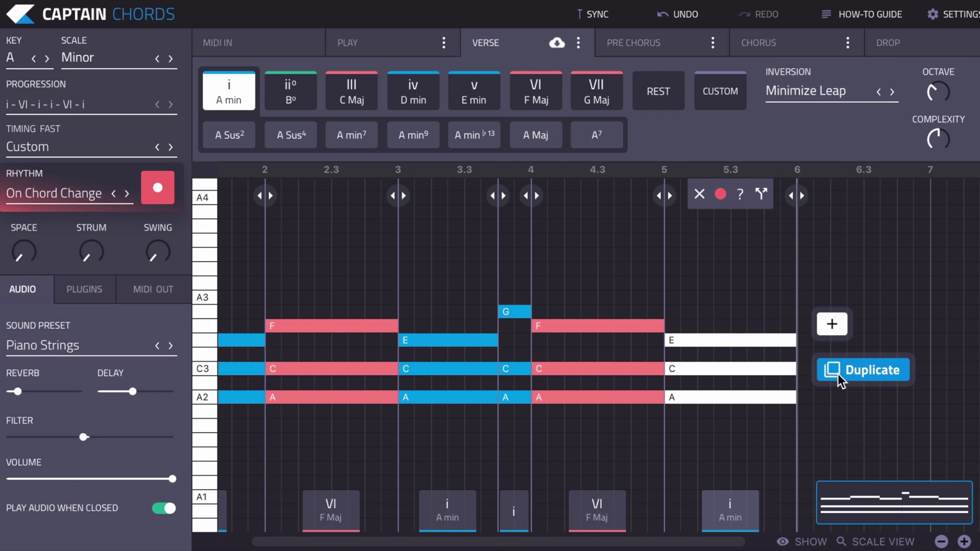
pyautogui.click(832, 369)
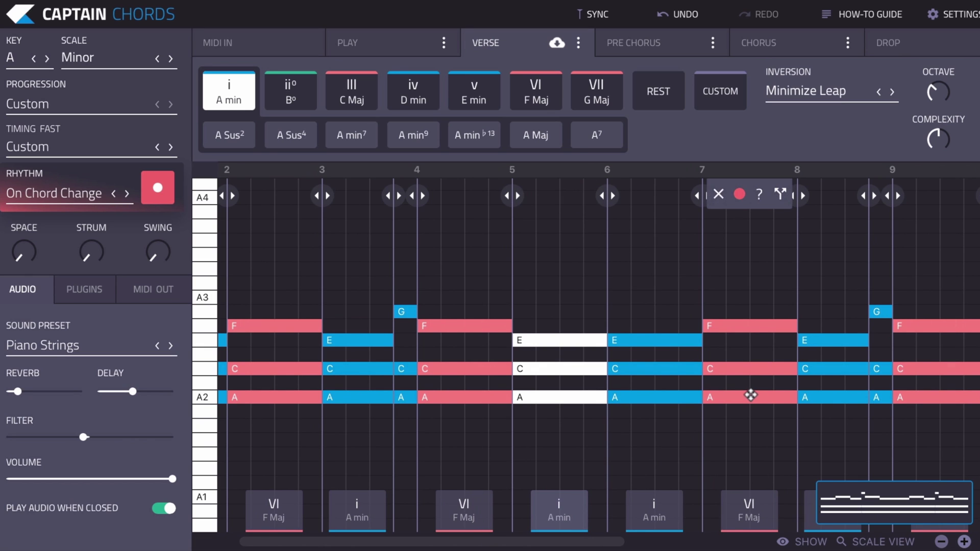
pyautogui.click(682, 15)
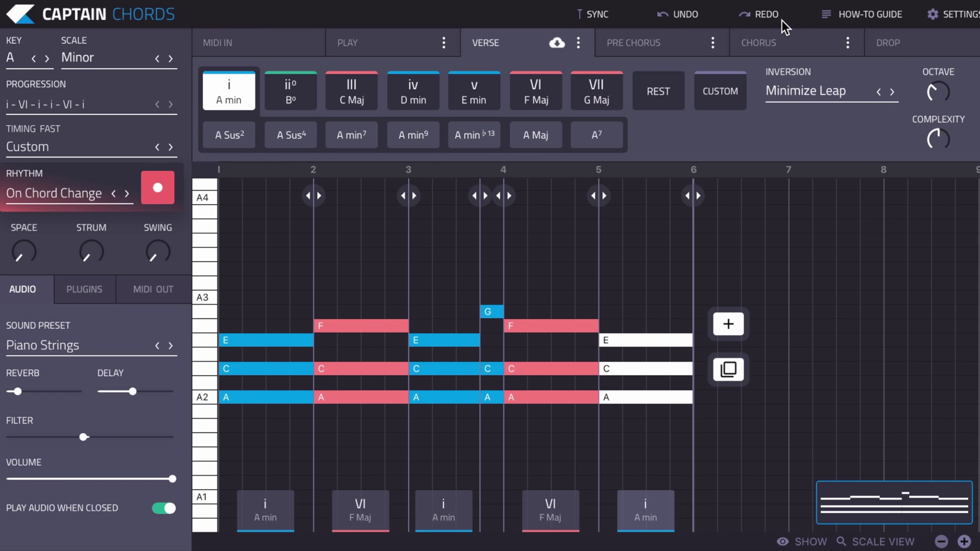
pyautogui.moveTo(518, 241)
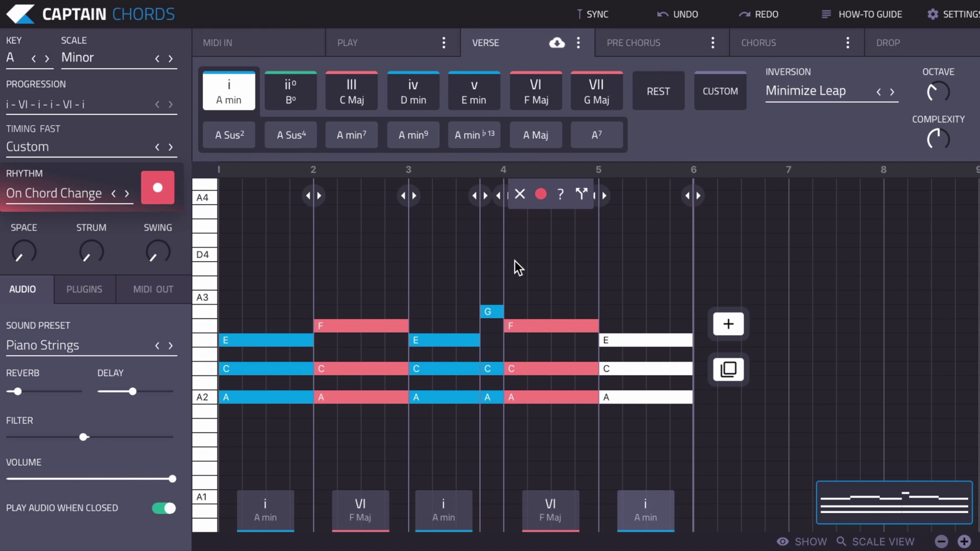
# Step: Clear the verse again and set its progression to i - VI - i - VI
pyautogui.click(579, 43)
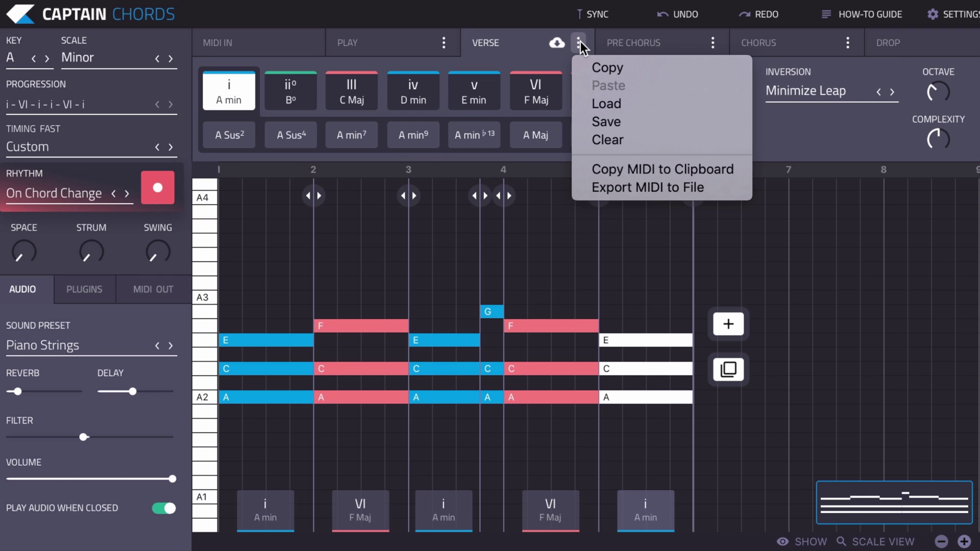
pyautogui.click(625, 142)
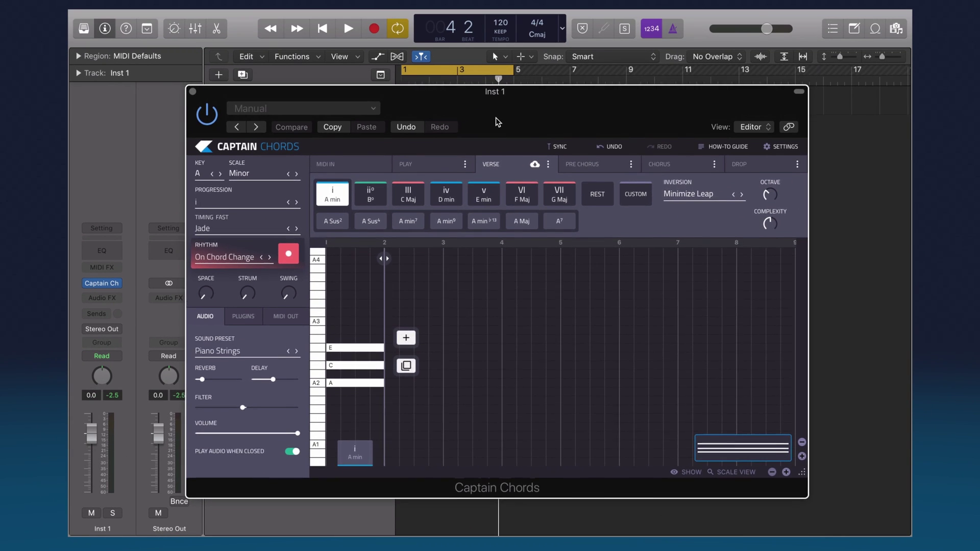
pyautogui.moveTo(487, 5); pyautogui.dragTo(494, 44)
pyautogui.click(258, 216)
pyautogui.click(784, 478)
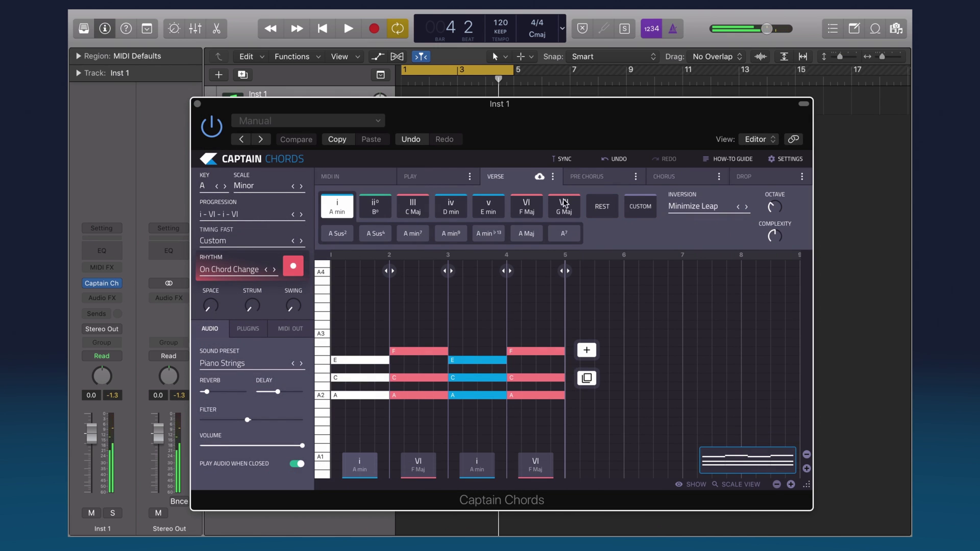
# Step: Play the verse in the opening bars, turn off Logic's cycle mode and play it from bar 5
pyautogui.press('space')
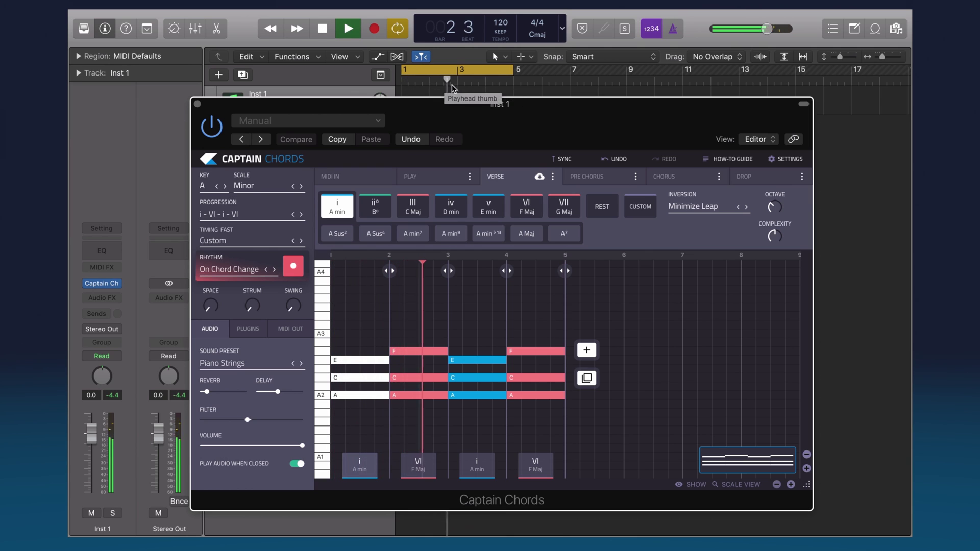
pyautogui.press('space')
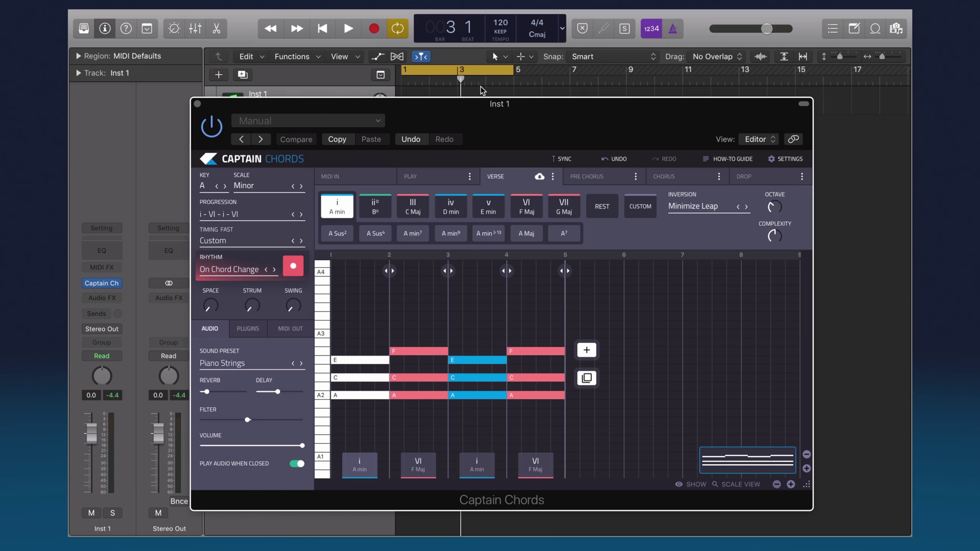
pyautogui.moveTo(458, 77); pyautogui.dragTo(511, 84)
pyautogui.press('c')
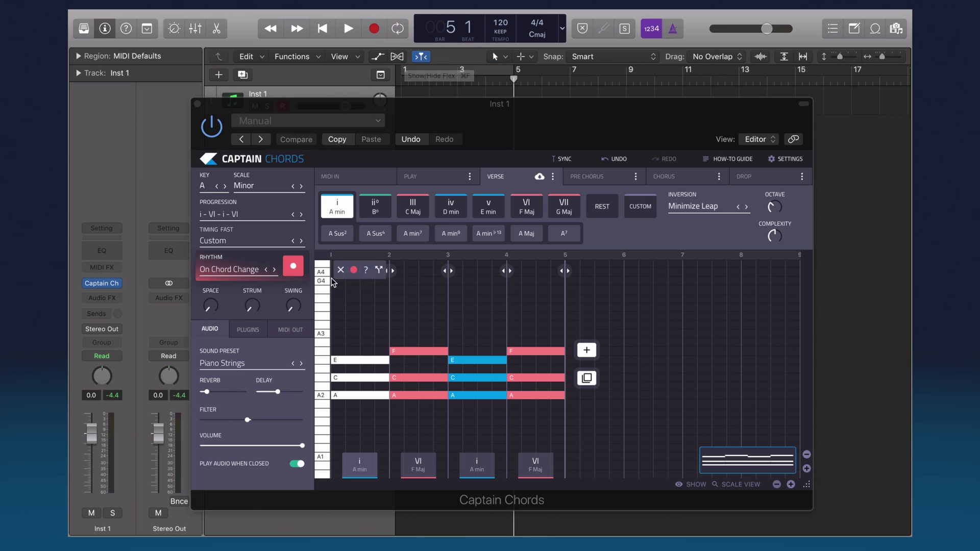
pyautogui.press('space')
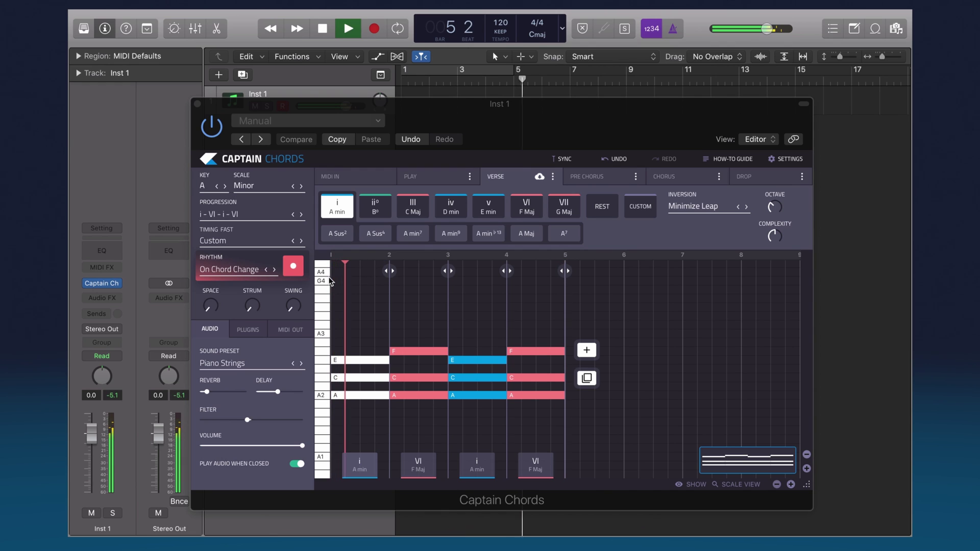
pyautogui.press('space')
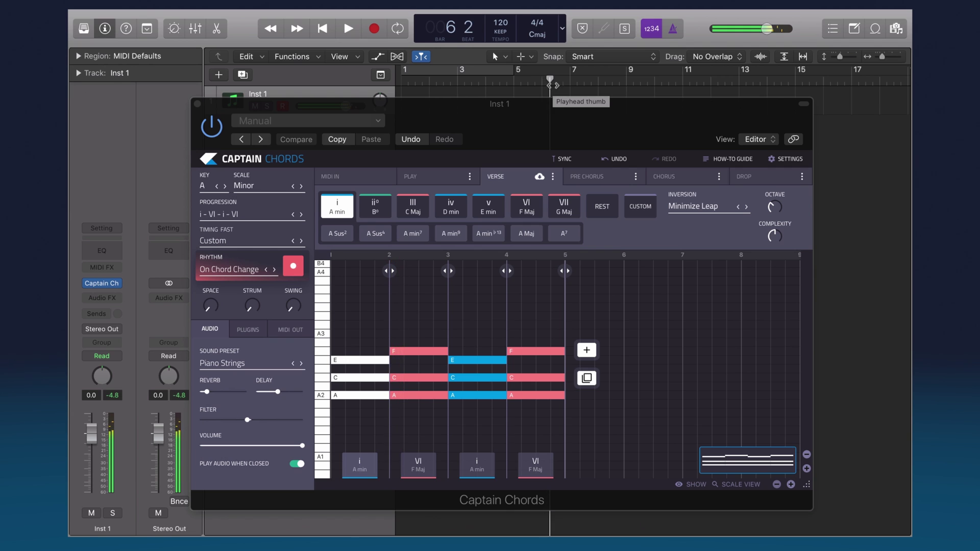
# Step: Move the playhead to bar 43, lower the Captain Chords window to uncover the Inst 1 track, and play from there
pyautogui.moveTo(543, 79); pyautogui.dragTo(738, 79)
pyautogui.press('.')
pyautogui.press('.')
pyautogui.press('.')
pyautogui.press('.')
pyautogui.press('.')
pyautogui.press('.')
pyautogui.press('.')
pyautogui.press('.')
pyautogui.press('.')
pyautogui.press('.')
pyautogui.press('.')
pyautogui.press('.')
pyautogui.press('.')
pyautogui.press('.')
pyautogui.press('.')
pyautogui.press('.')
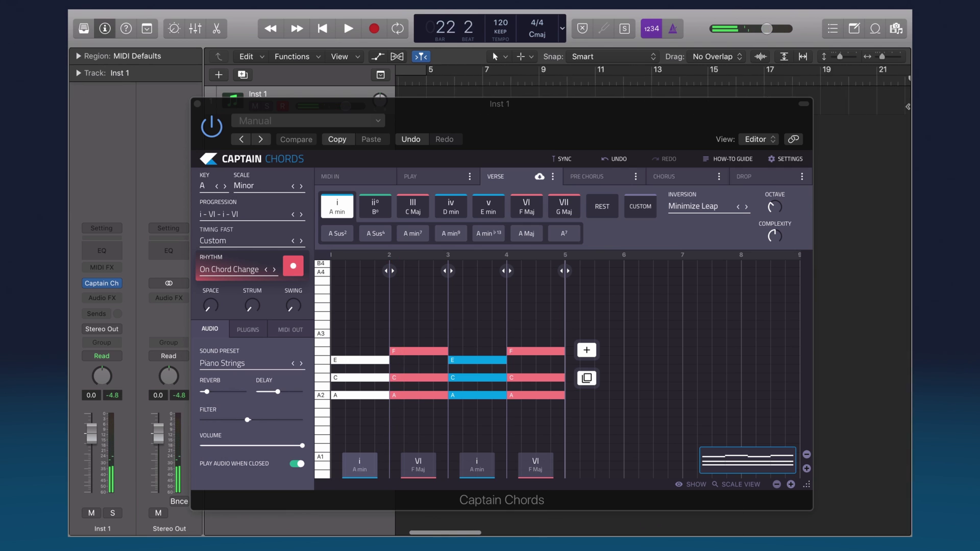
pyautogui.press('.')
pyautogui.press('.')
pyautogui.press('.')
pyautogui.press('.')
pyautogui.press('.')
pyautogui.press('.')
pyautogui.press('.')
pyautogui.press('.')
pyautogui.press('.')
pyautogui.press('.')
pyautogui.press('.')
pyautogui.press('.')
pyautogui.press('.')
pyautogui.press('.')
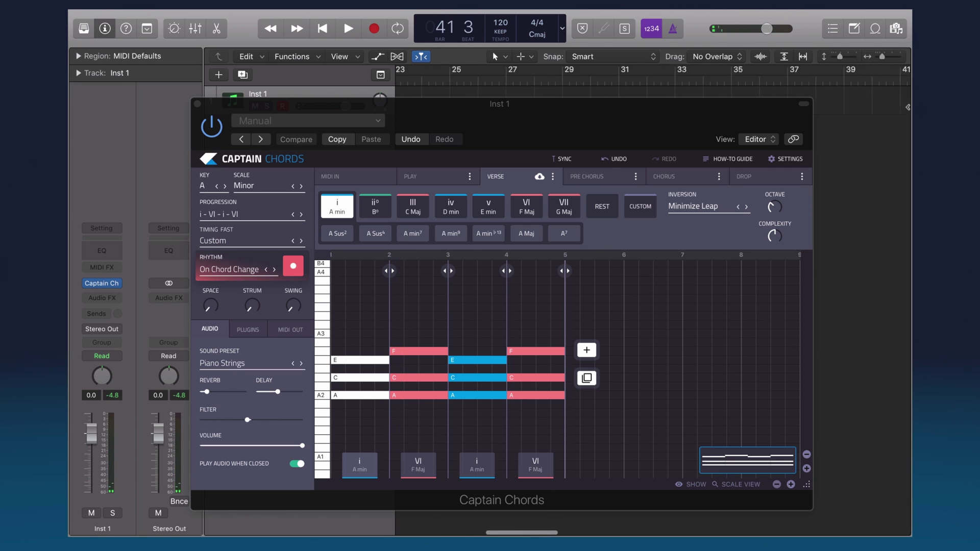
pyautogui.moveTo(756, 106); pyautogui.dragTo(796, 146)
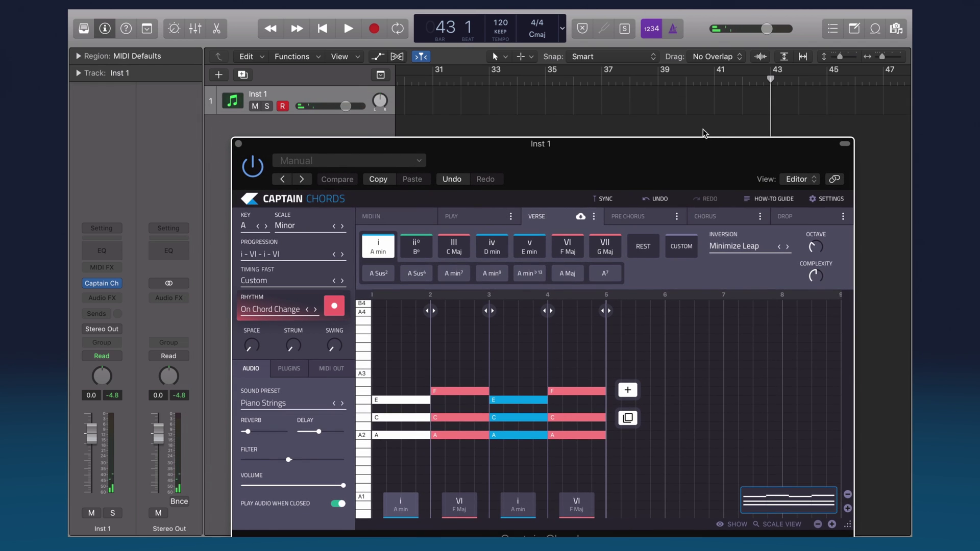
pyautogui.press('space')
pyautogui.press('space')
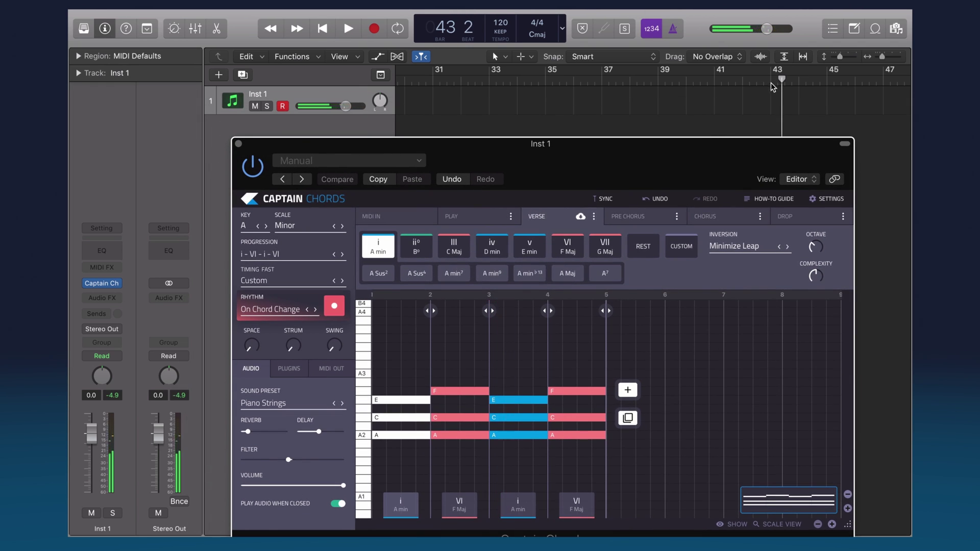
# Step: Move the playhead to the start of bar 43, synchronize Captain Chords to it and play the verse from there
pyautogui.moveTo(782, 80); pyautogui.dragTo(772, 82)
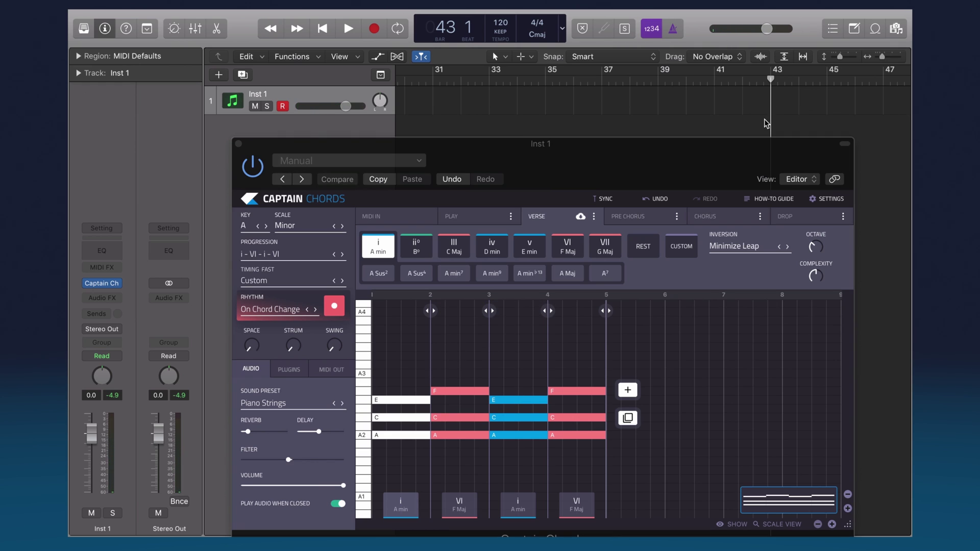
pyautogui.click(609, 200)
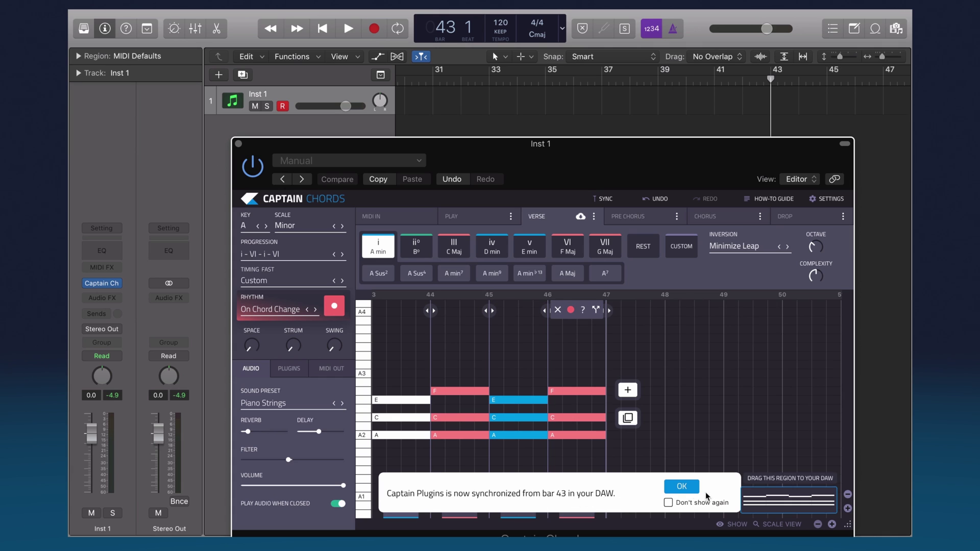
pyautogui.click(681, 487)
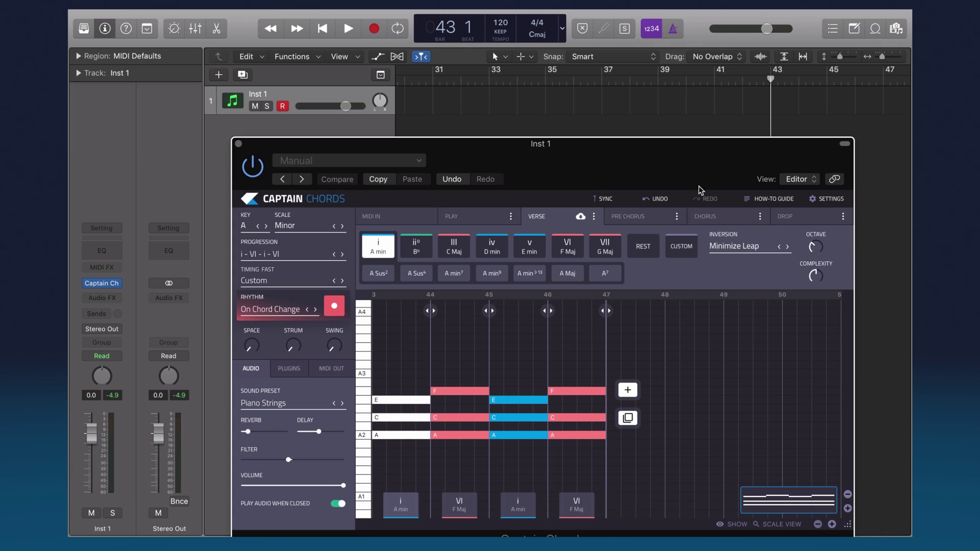
pyautogui.press('space')
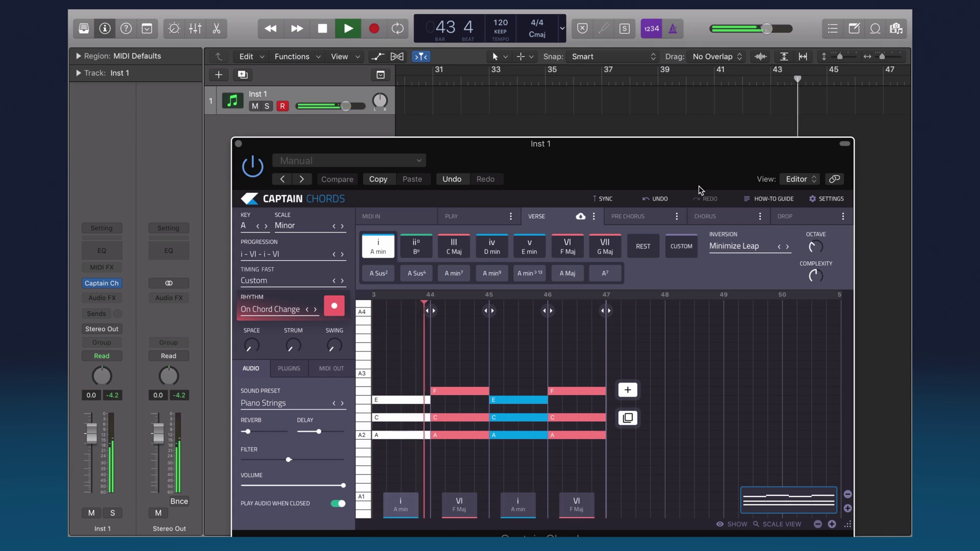
pyautogui.press('space')
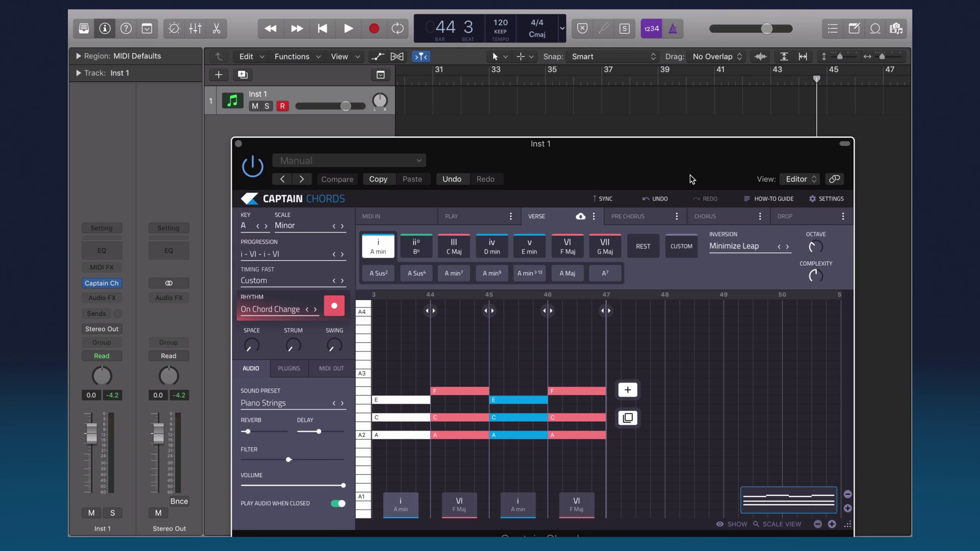
# Step: Move the Captain Chords window up and look at the grid line and label display options
pyautogui.moveTo(692, 179); pyautogui.dragTo(677, 94)
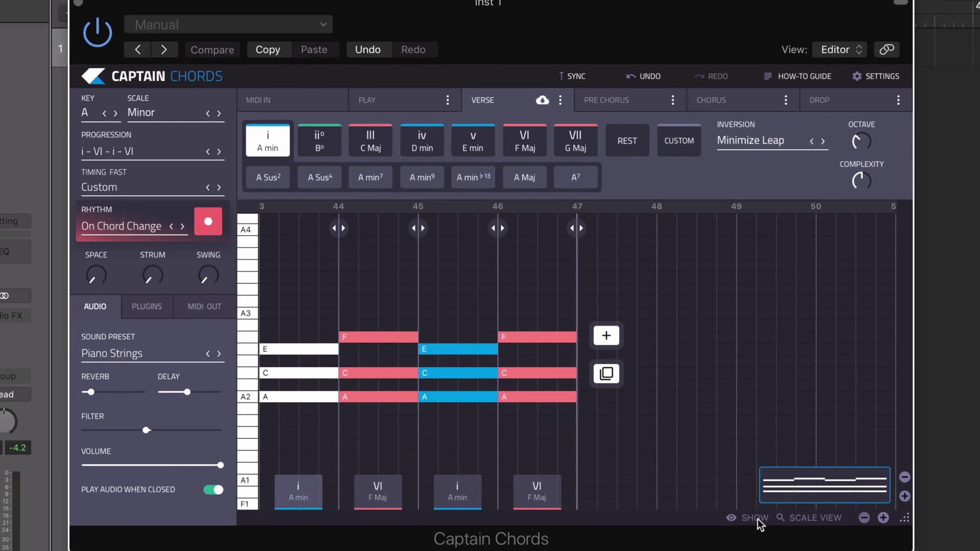
pyautogui.click(758, 519)
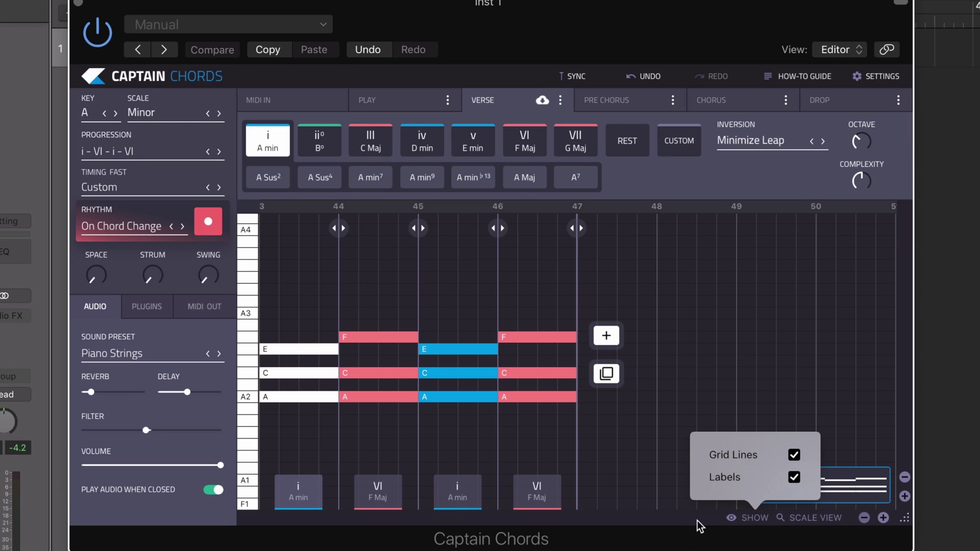
pyautogui.click(754, 517)
# Step: Try Fit to View on the chord grid, switch it back to Scale View and audition notes on its piano keys
pyautogui.click(807, 519)
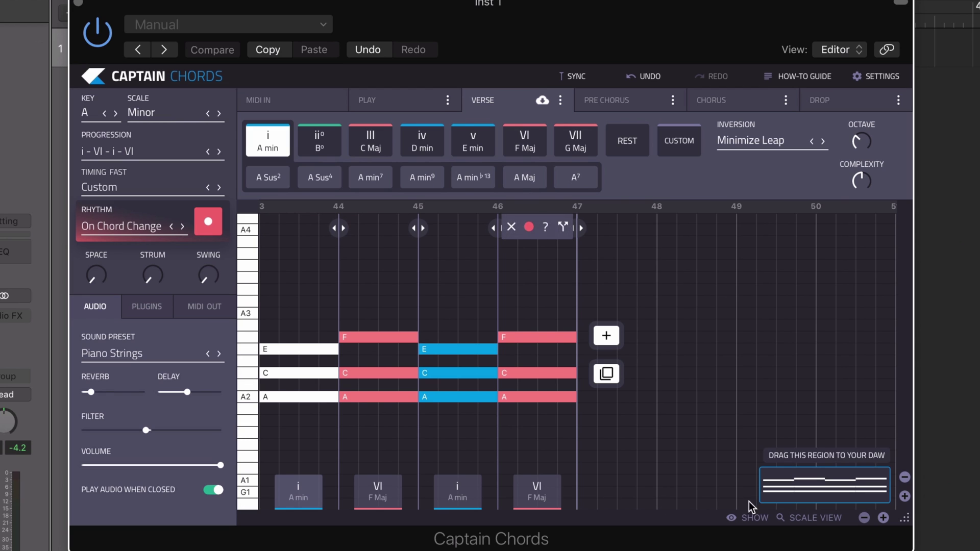
pyautogui.click(807, 517)
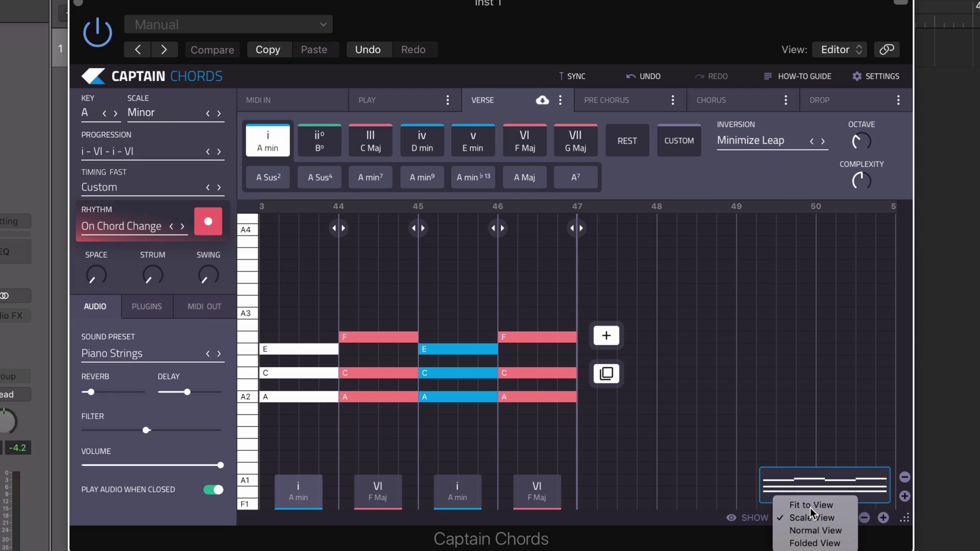
pyautogui.click(810, 507)
pyautogui.click(805, 517)
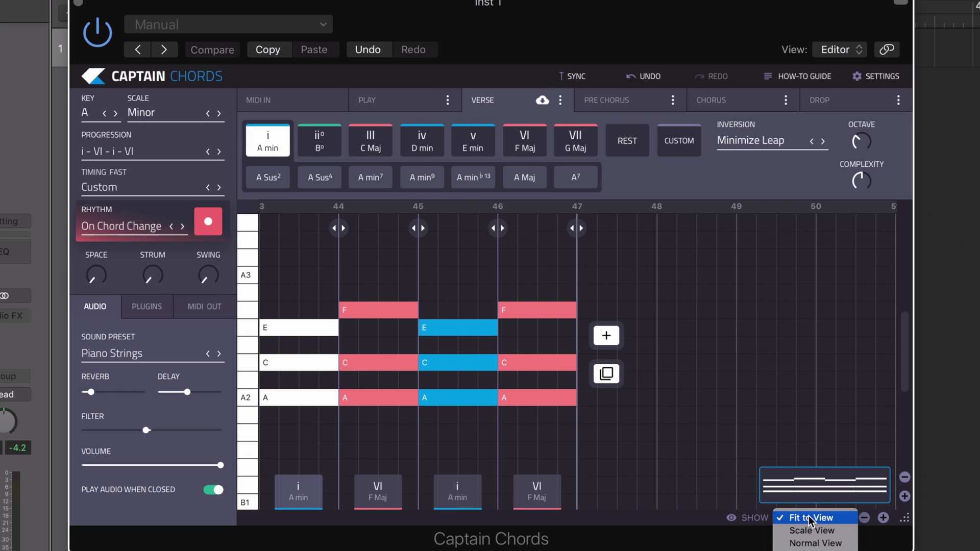
pyautogui.click(816, 527)
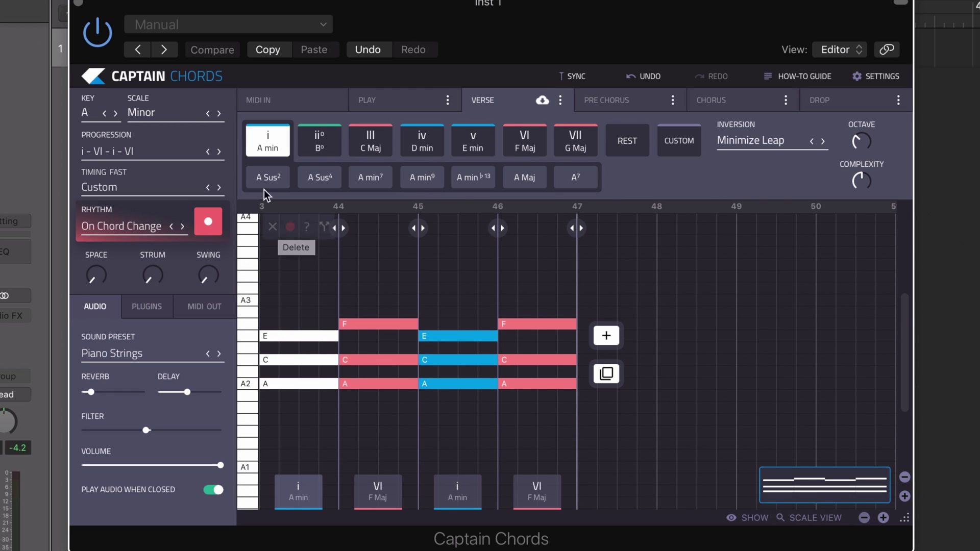
pyautogui.moveTo(305, 445)
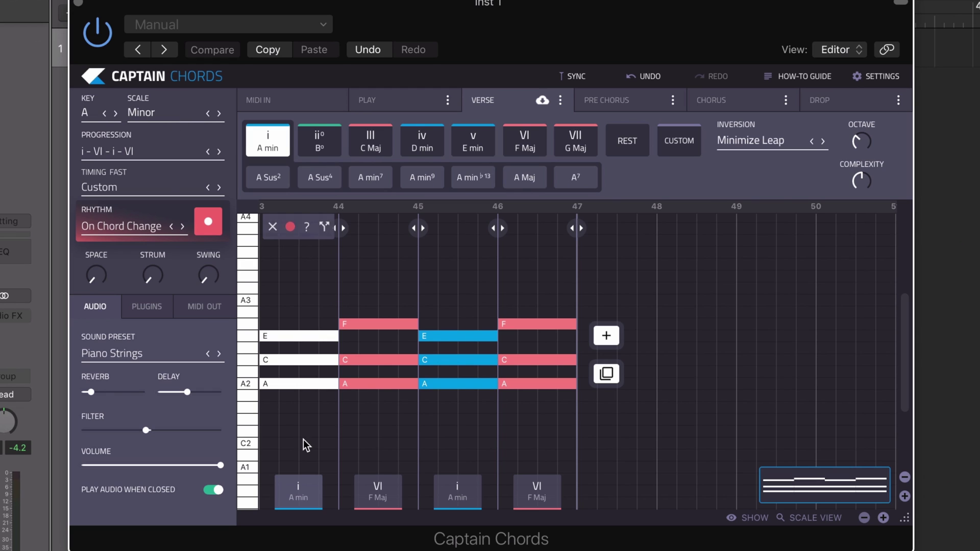
pyautogui.click(250, 380)
pyautogui.click(249, 333)
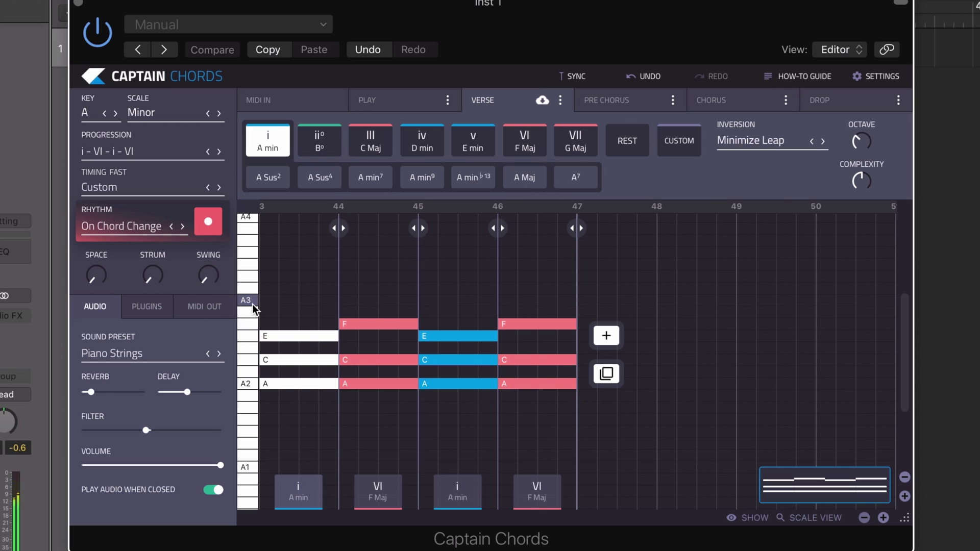
# Step: Switch the chord grid to Normal View and audition notes on its piano keys
pyautogui.click(811, 518)
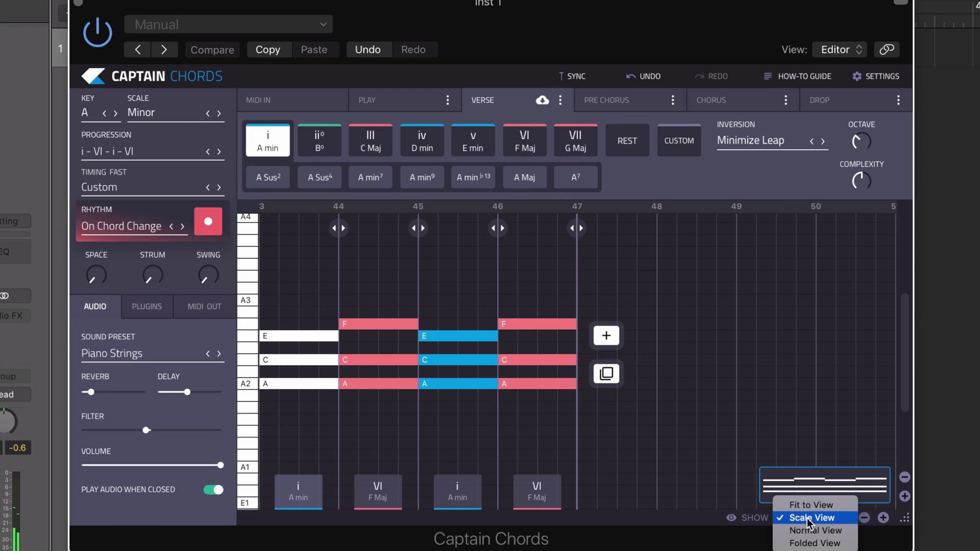
pyautogui.click(819, 532)
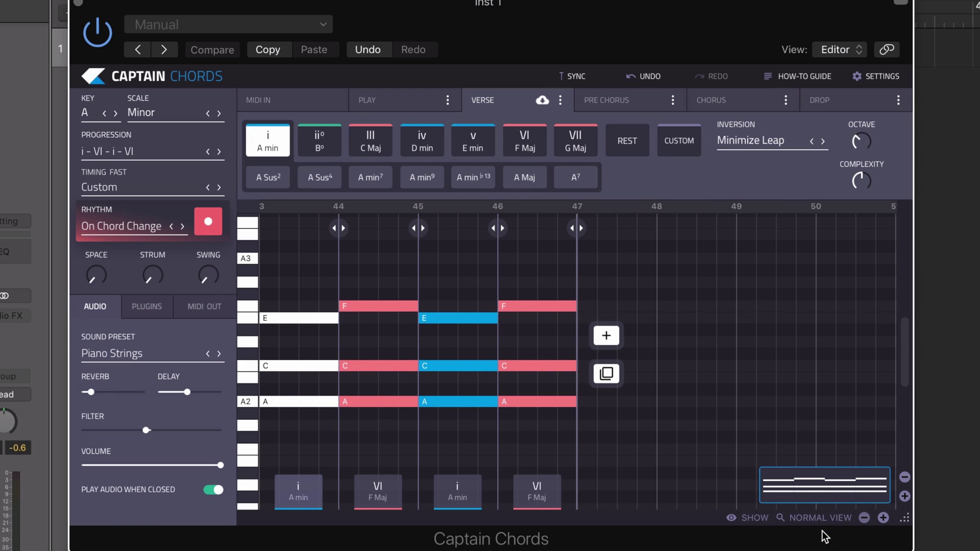
pyautogui.click(250, 398)
pyautogui.click(248, 401)
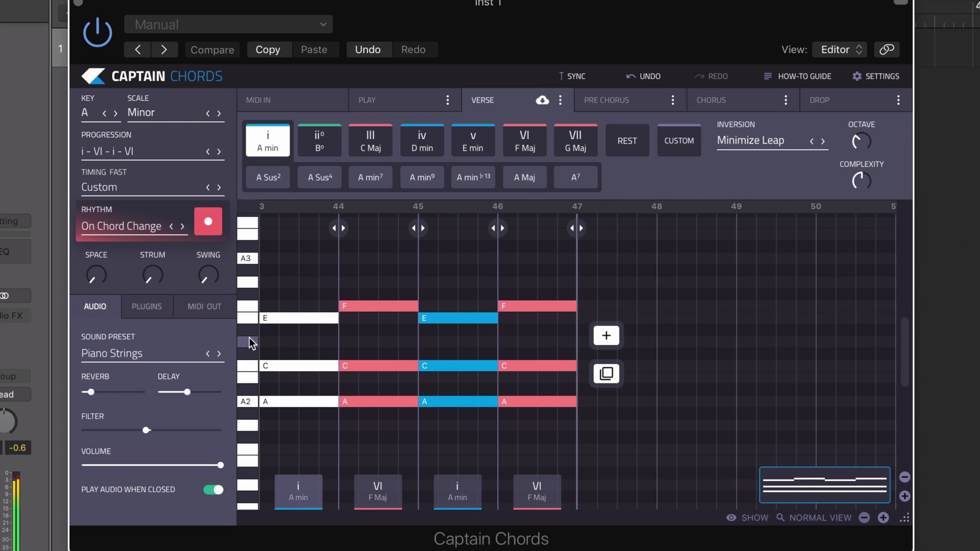
# Step: Switch the chord grid to Folded View and audition the A2, E3 and F3 keys
pyautogui.click(829, 518)
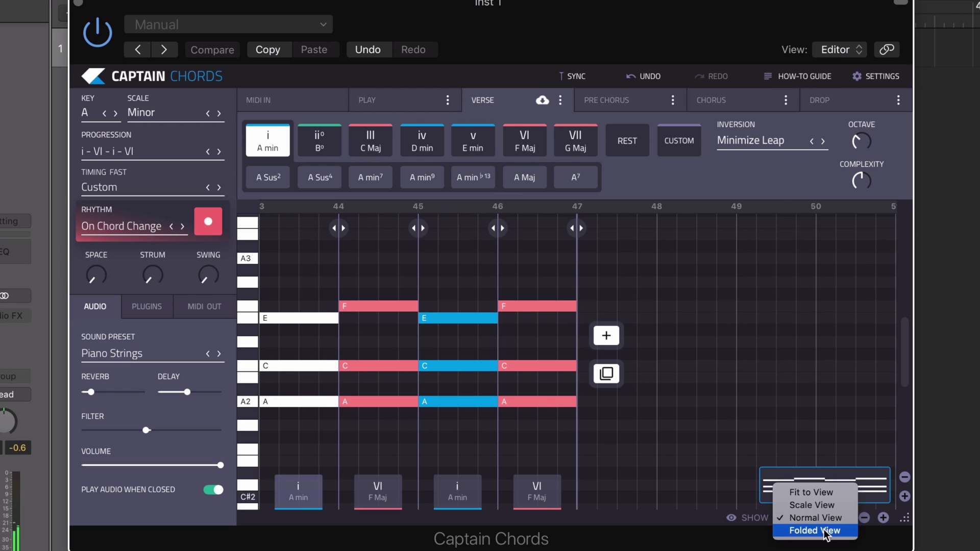
pyautogui.click(824, 530)
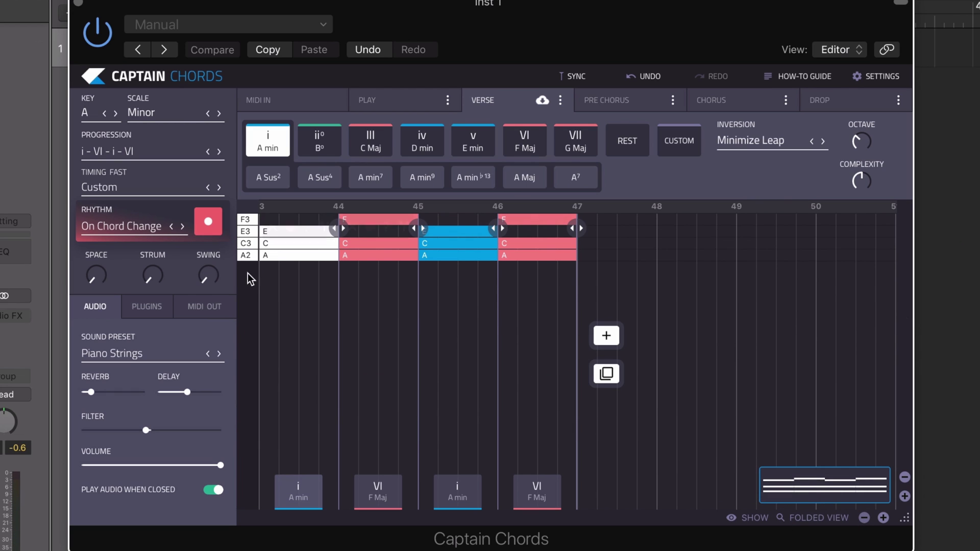
pyautogui.click(246, 255)
pyautogui.click(245, 232)
pyautogui.click(249, 218)
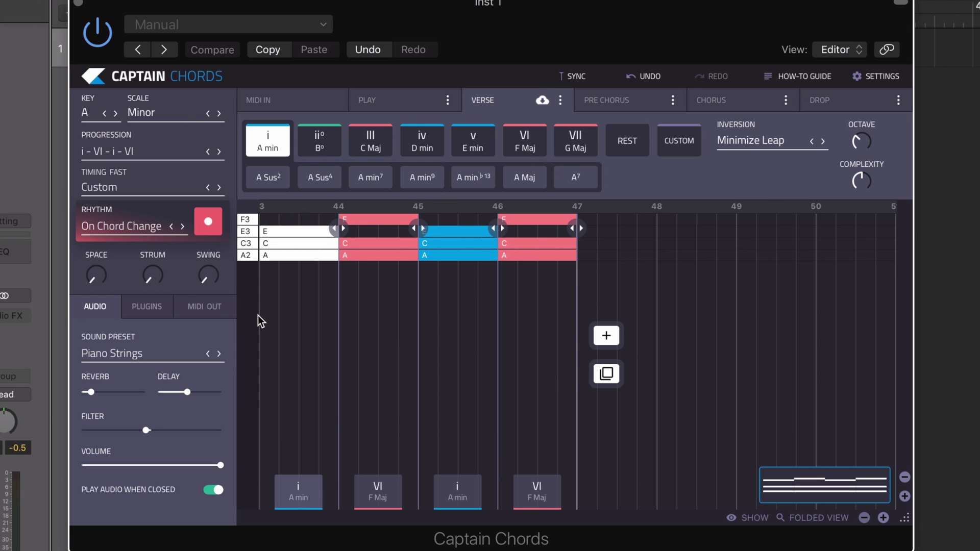
# Step: Review the global and project settings, view the Play section and check its MIDI input options in the settings
pyautogui.click(865, 77)
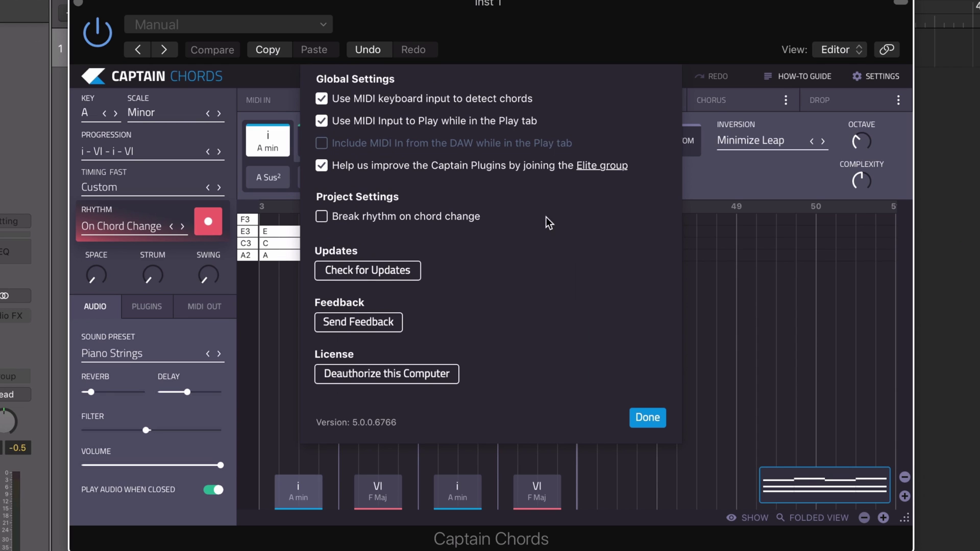
pyautogui.click(649, 418)
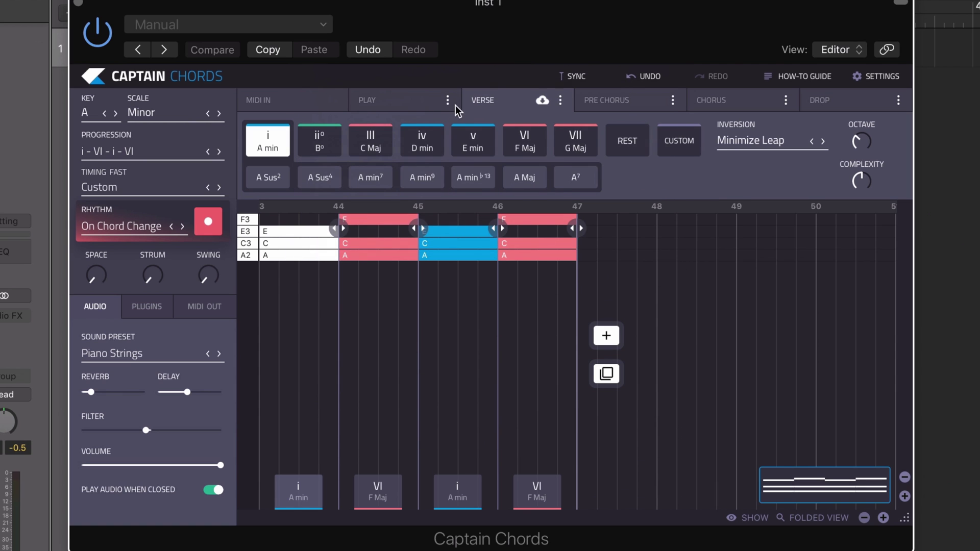
pyautogui.click(409, 102)
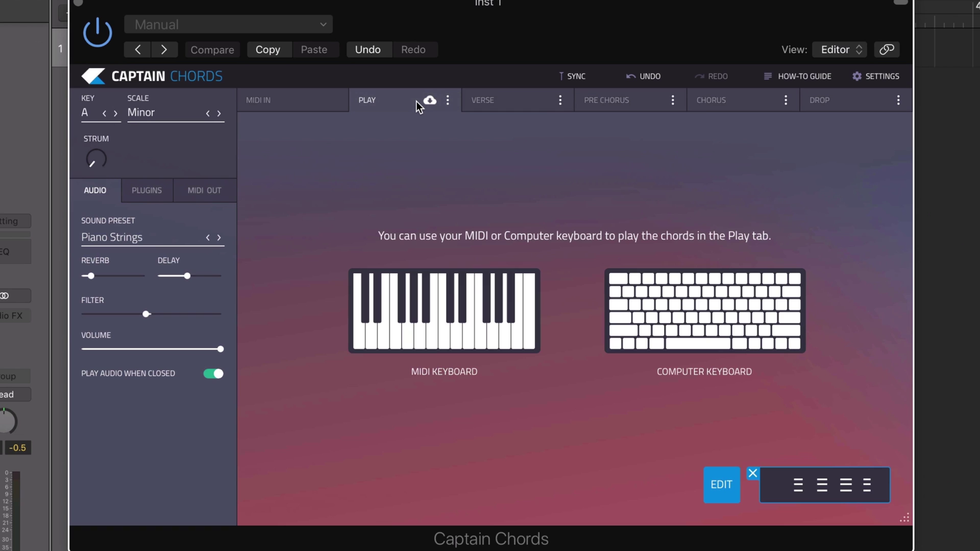
pyautogui.moveTo(507, 35); pyautogui.dragTo(492, 107)
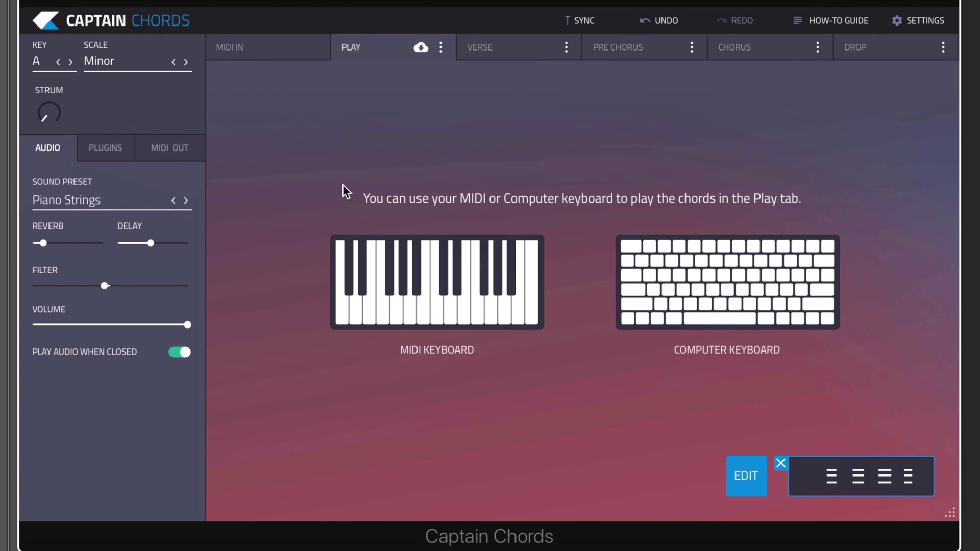
pyautogui.click(917, 20)
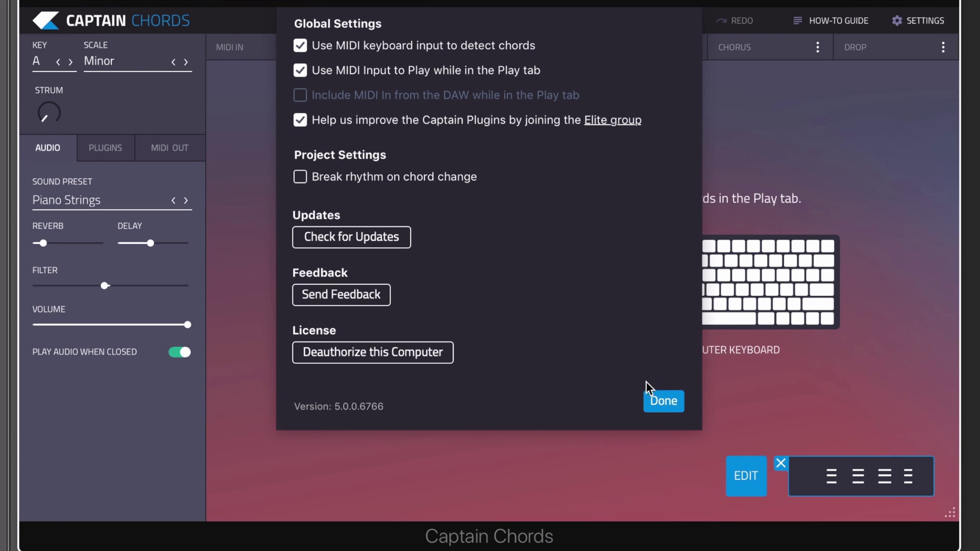
pyautogui.click(660, 396)
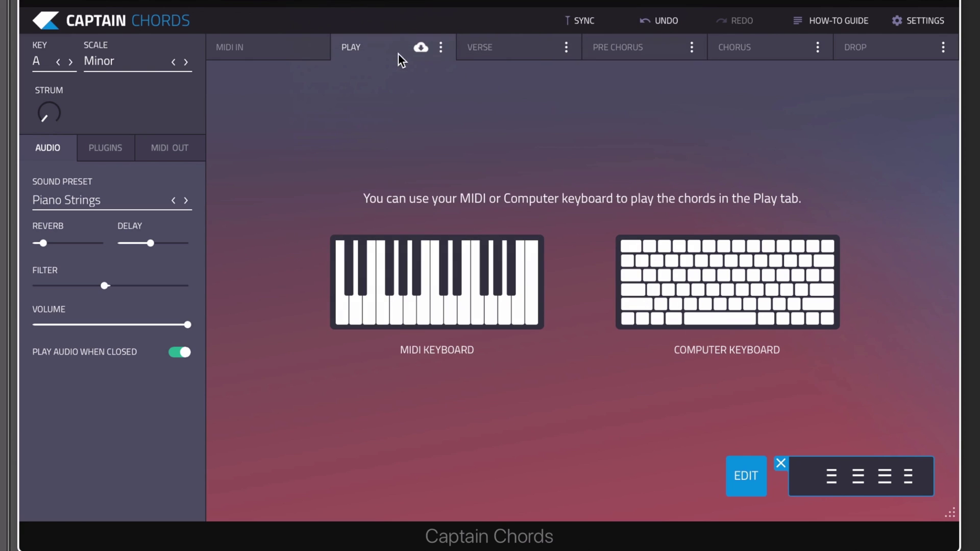
# Step: Look through the MIDI In, Play, Verse, Pre Chorus, Chorus and Drop sections in turn
pyautogui.click(264, 47)
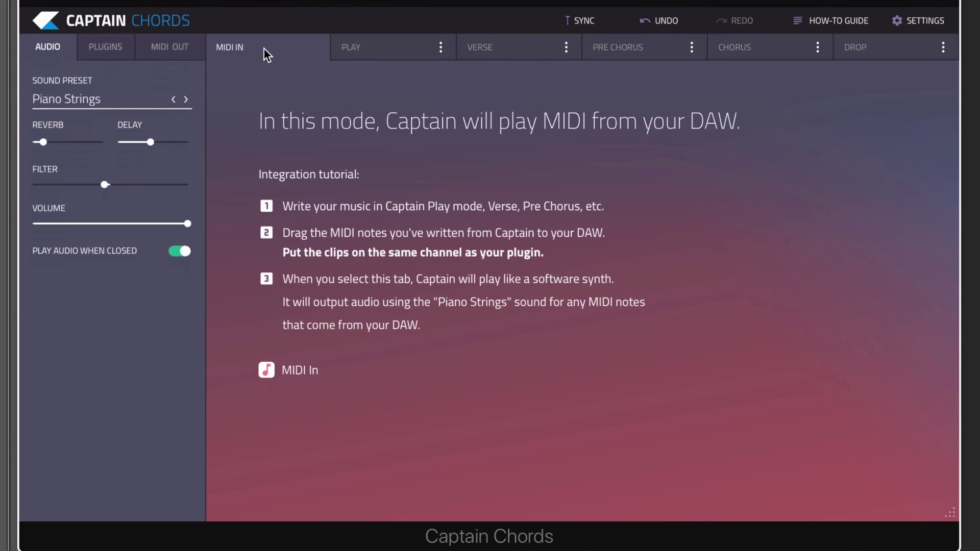
pyautogui.click(392, 50)
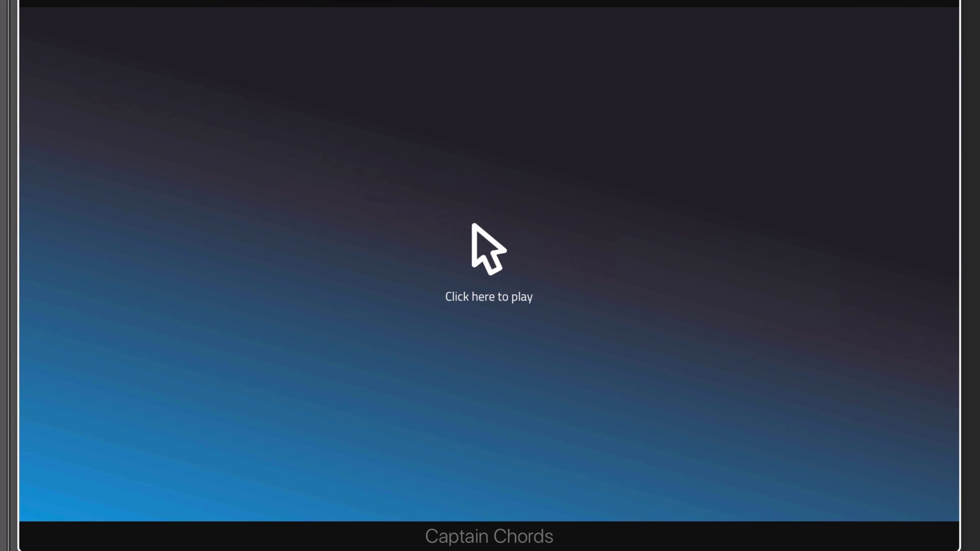
pyautogui.click(462, 85)
pyautogui.click(505, 48)
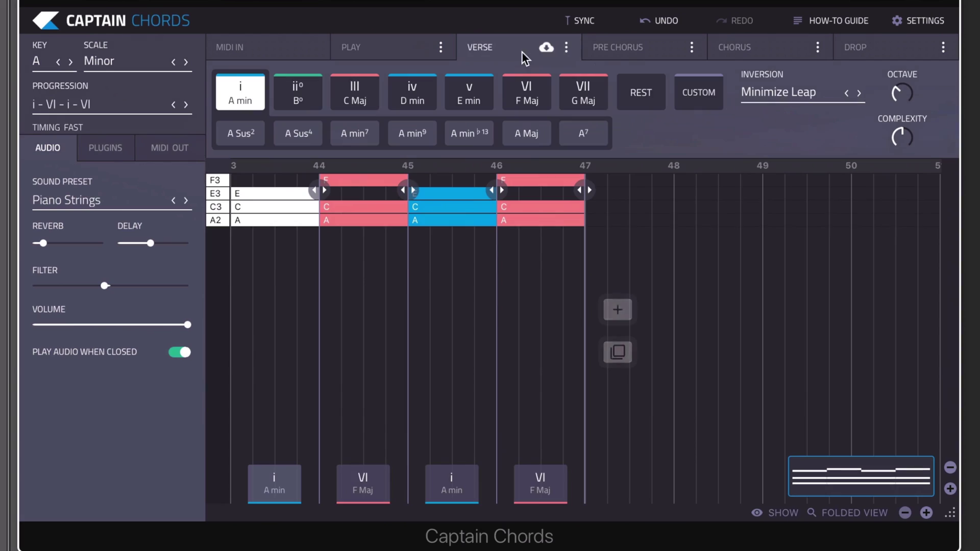
pyautogui.click(629, 54)
pyautogui.click(758, 52)
pyautogui.click(851, 45)
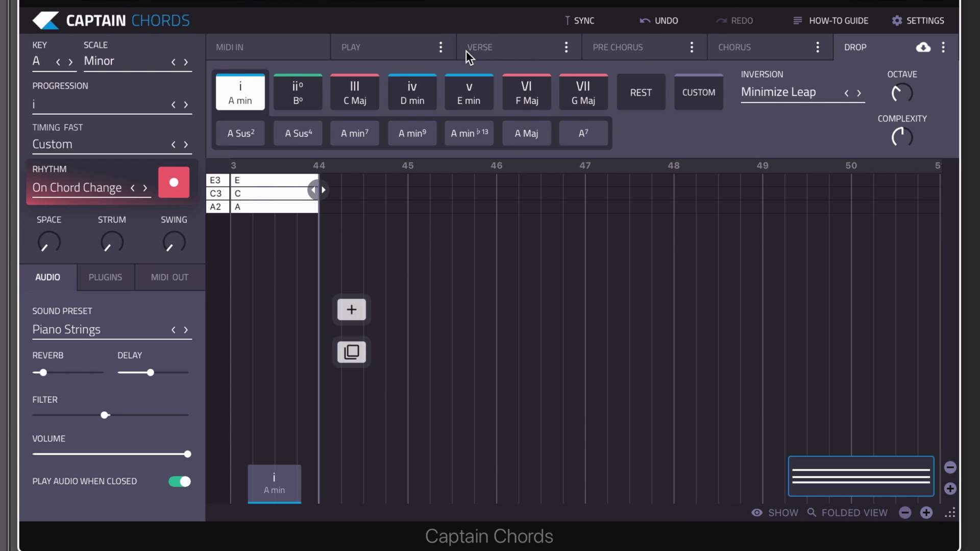
# Step: Copy the Verse section and paste its progression into the Pre Chorus section
pyautogui.click(566, 47)
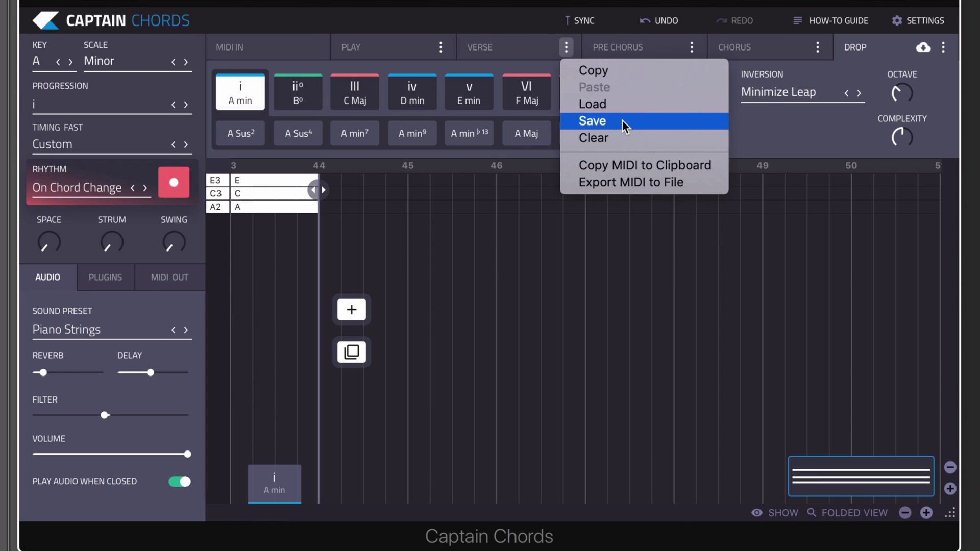
pyautogui.click(699, 43)
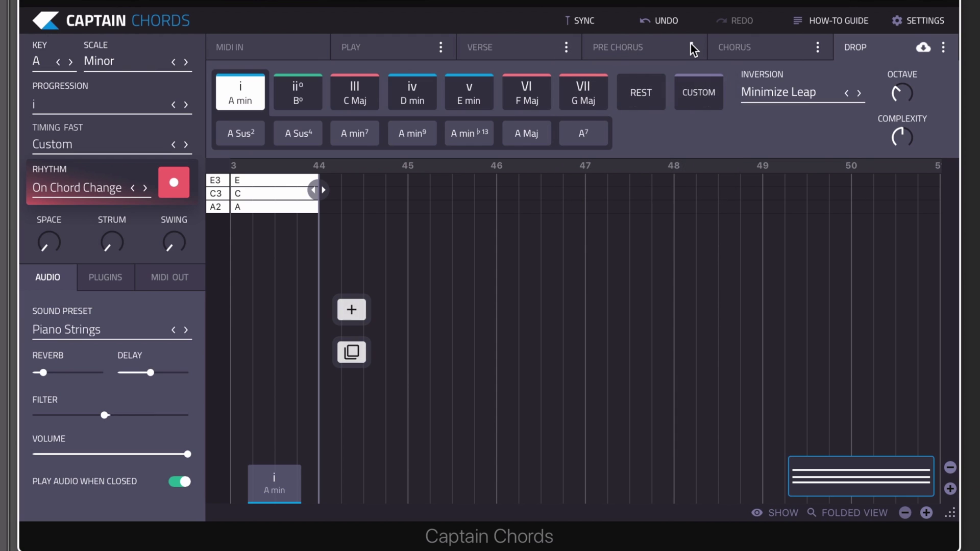
pyautogui.click(691, 46)
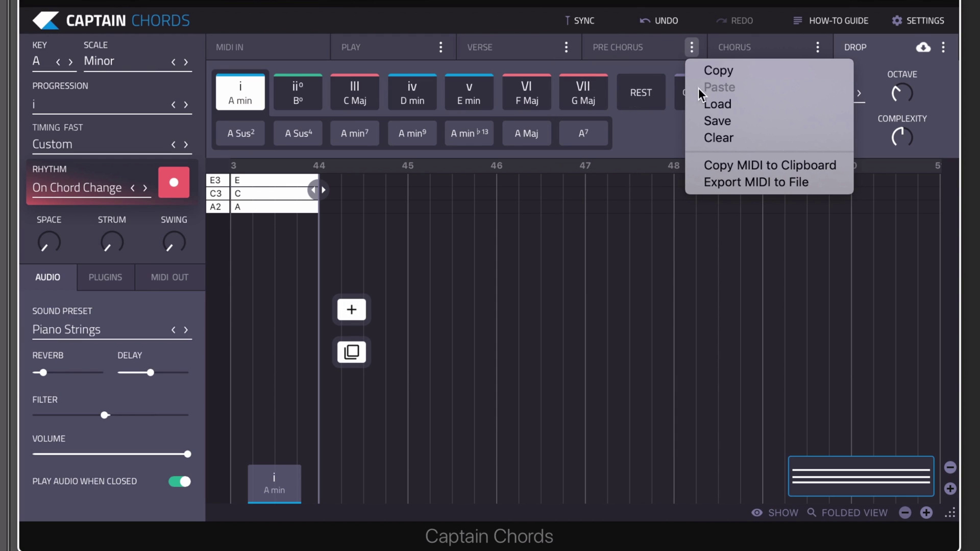
pyautogui.click(566, 47)
pyautogui.click(567, 48)
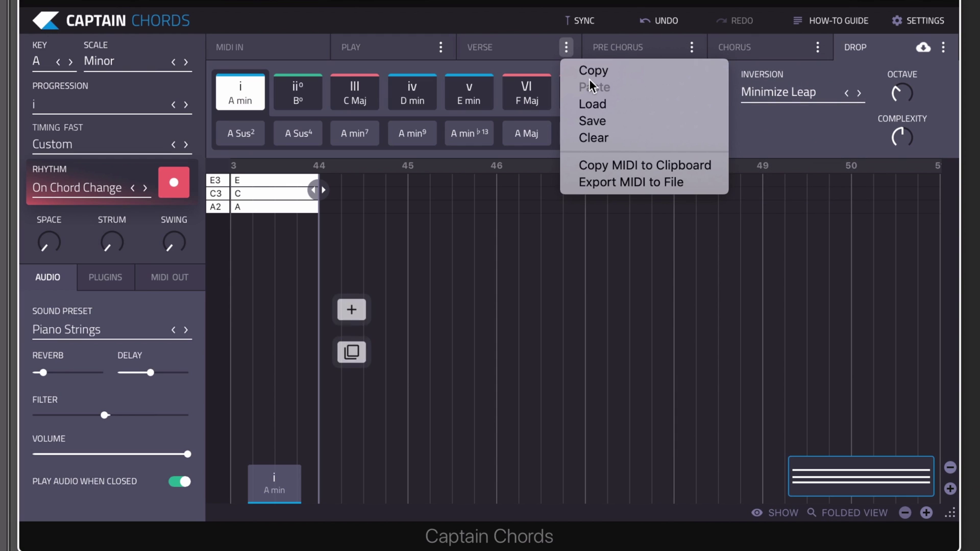
pyautogui.click(691, 45)
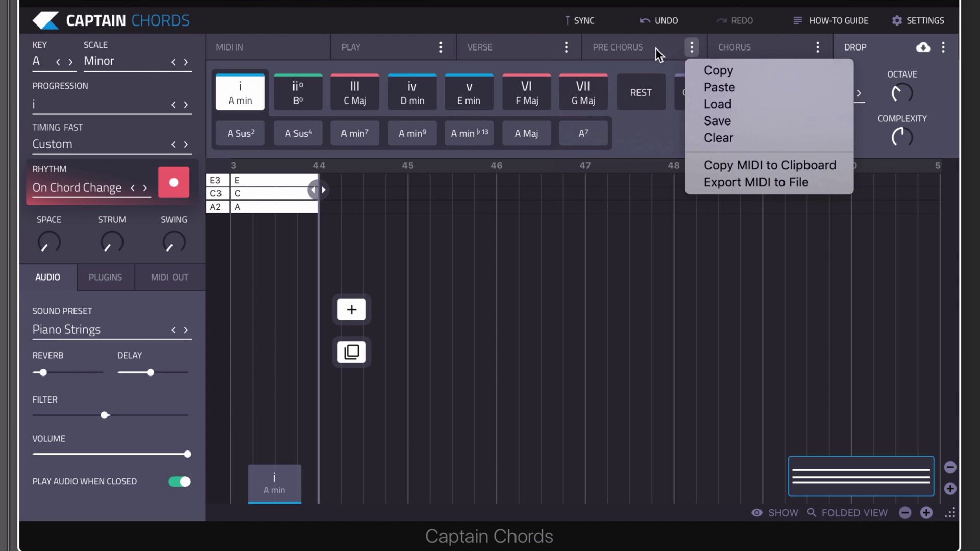
pyautogui.click(653, 49)
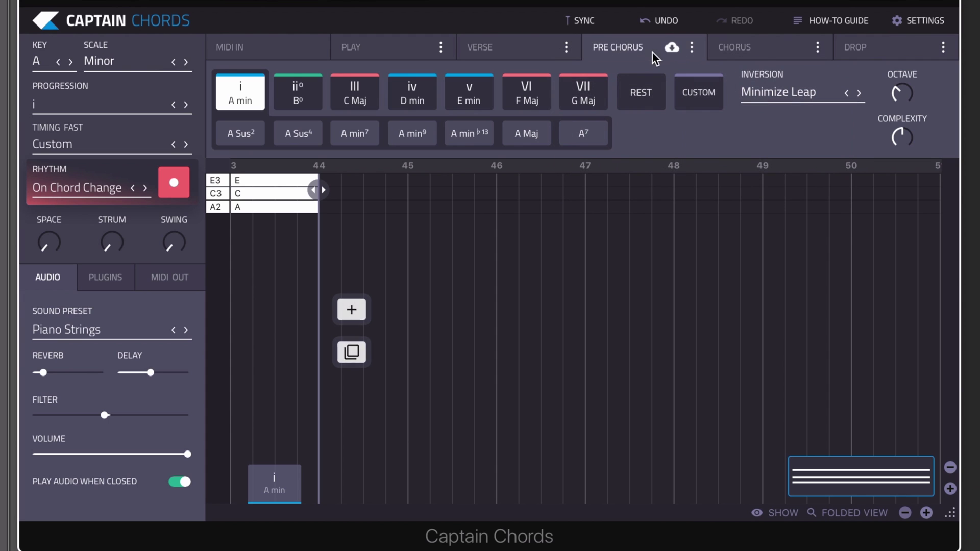
pyautogui.click(691, 45)
pyautogui.click(713, 84)
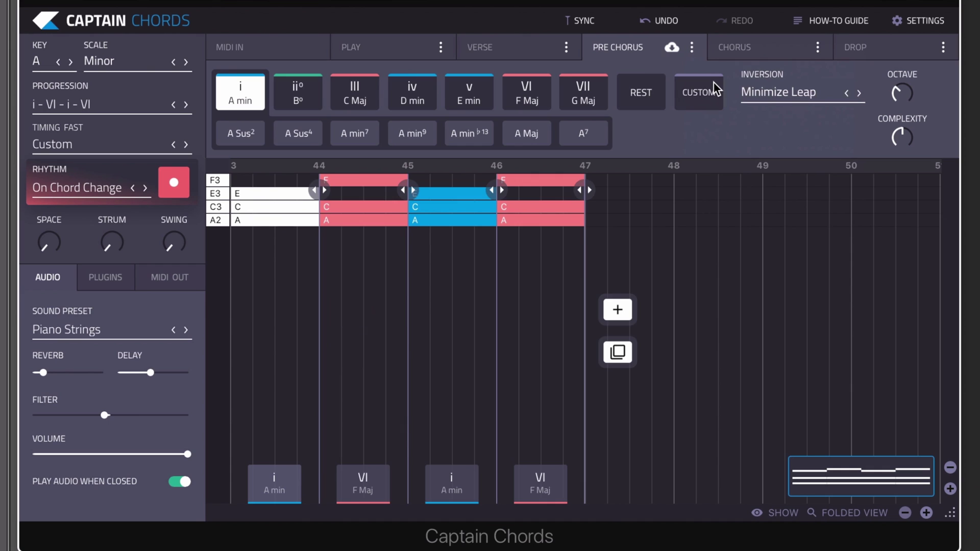
# Step: Clear the Verse and Pre Chorus sections and review the Verse section's save and MIDI export options
pyautogui.click(566, 46)
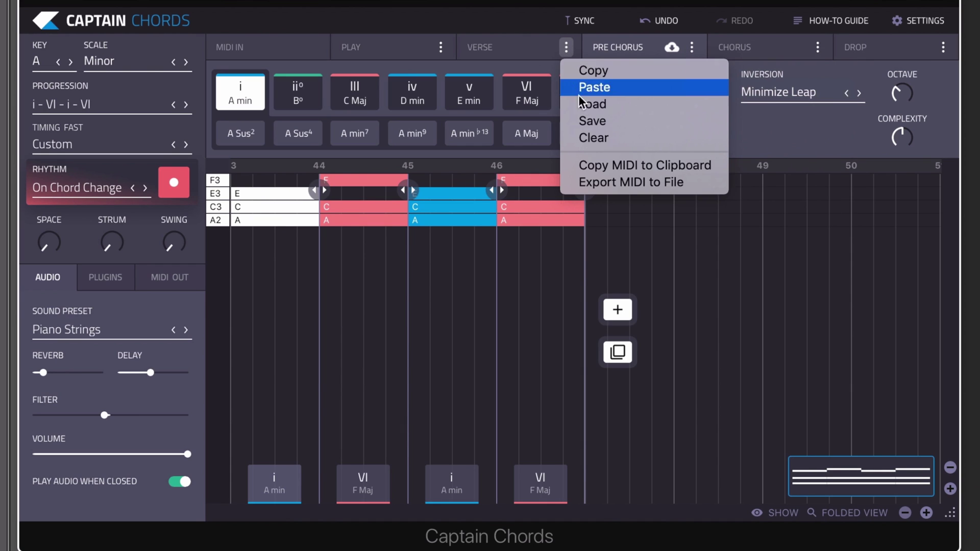
pyautogui.click(593, 136)
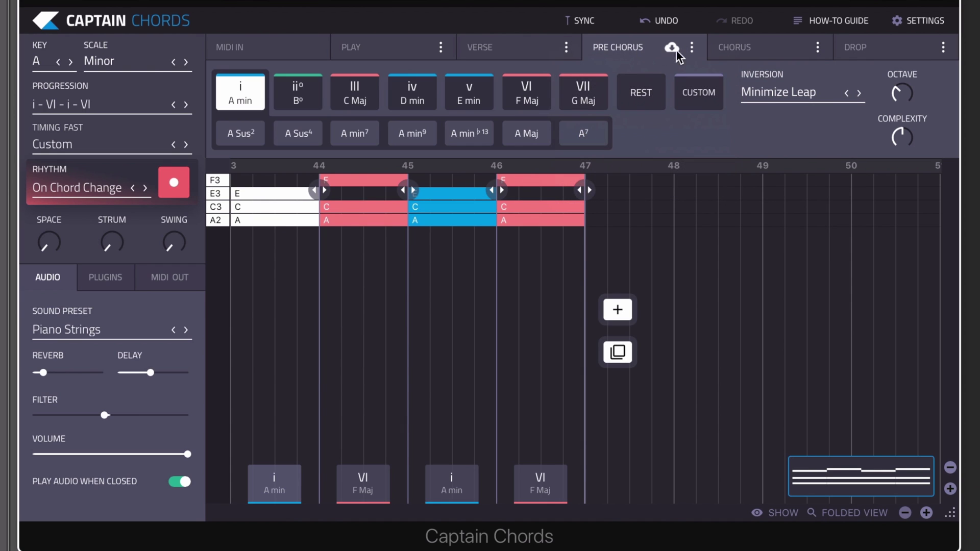
pyautogui.click(692, 47)
pyautogui.click(725, 141)
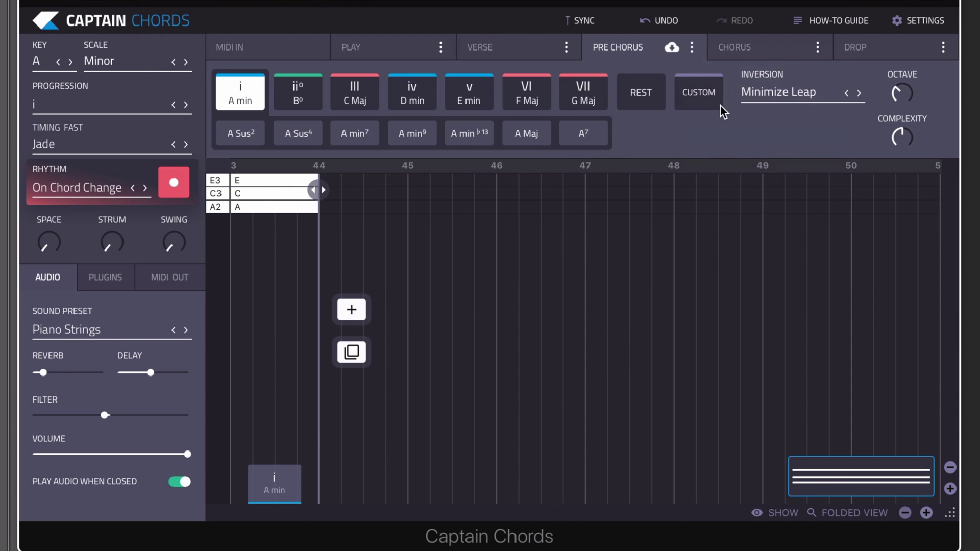
pyautogui.click(567, 48)
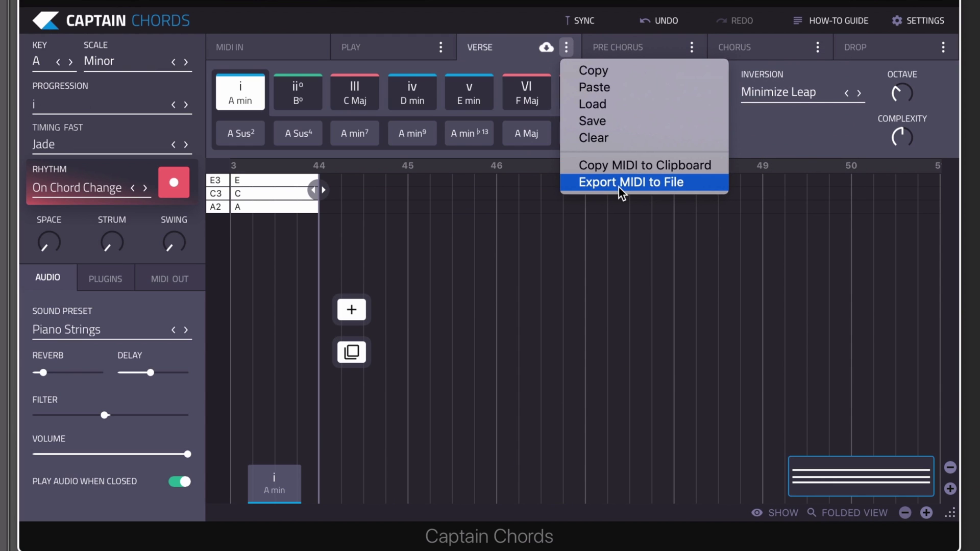
pyautogui.click(587, 120)
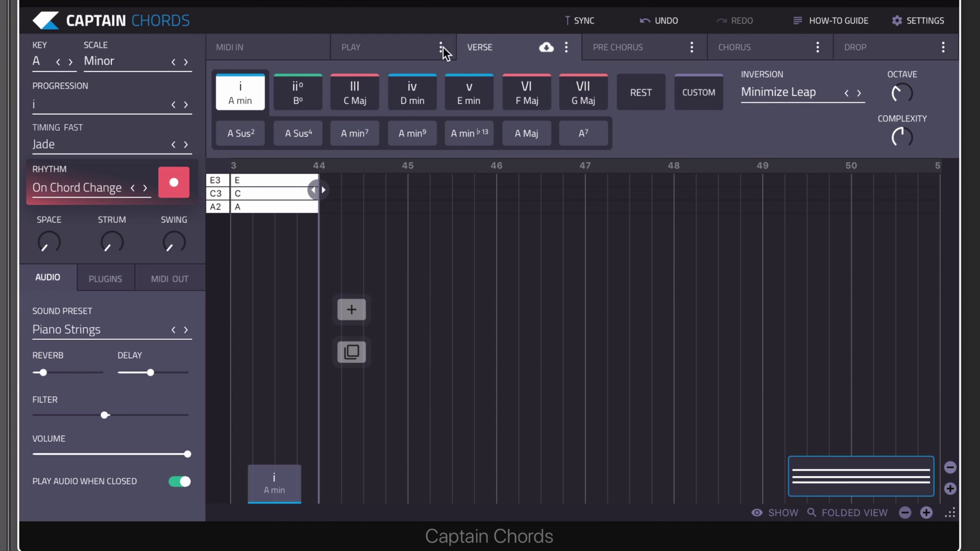
# Step: Record the root-position chords i, iv, III and v with the computer keyboard in the Play section, and check the sections offered for editing
pyautogui.click(397, 46)
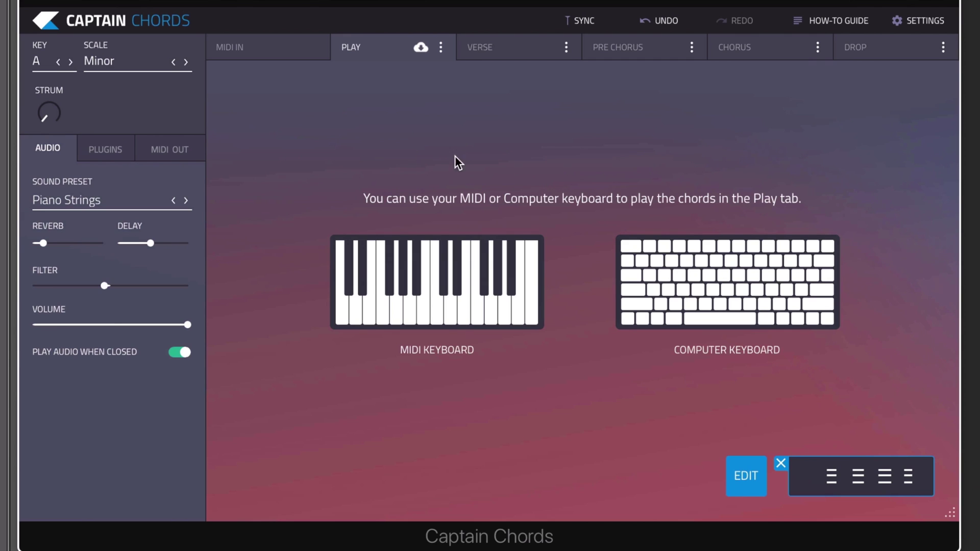
pyautogui.click(717, 282)
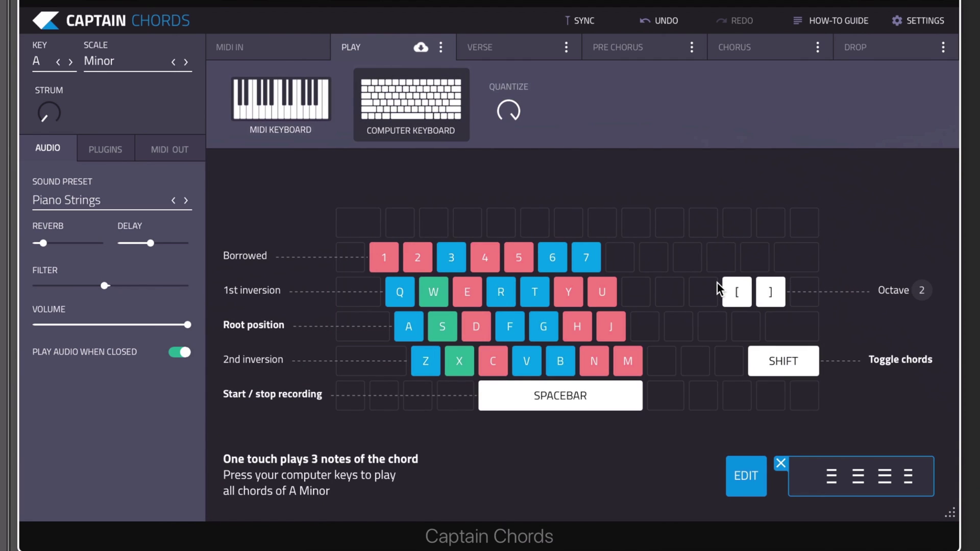
pyautogui.press('a')
pyautogui.press('f')
pyautogui.press('d')
pyautogui.press('g')
pyautogui.press('space')
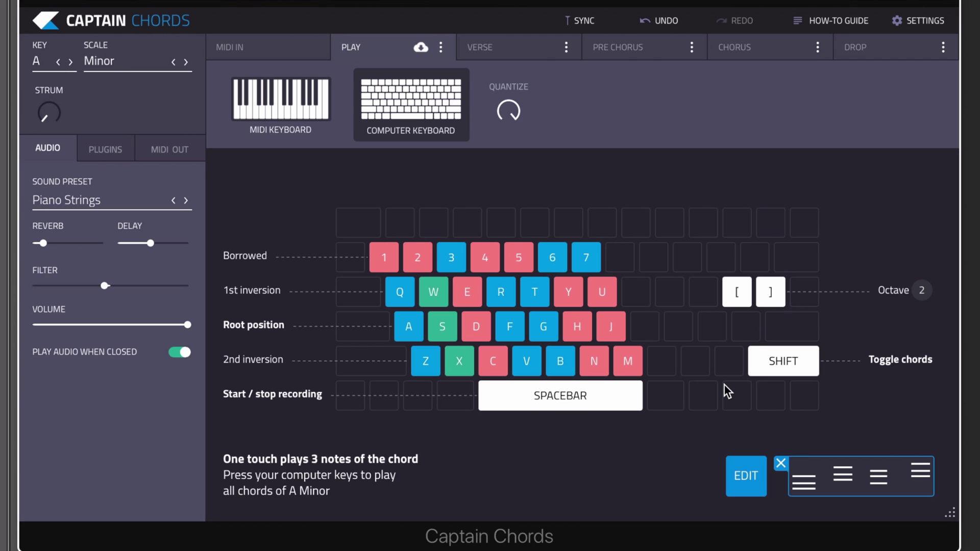
pyautogui.click(743, 477)
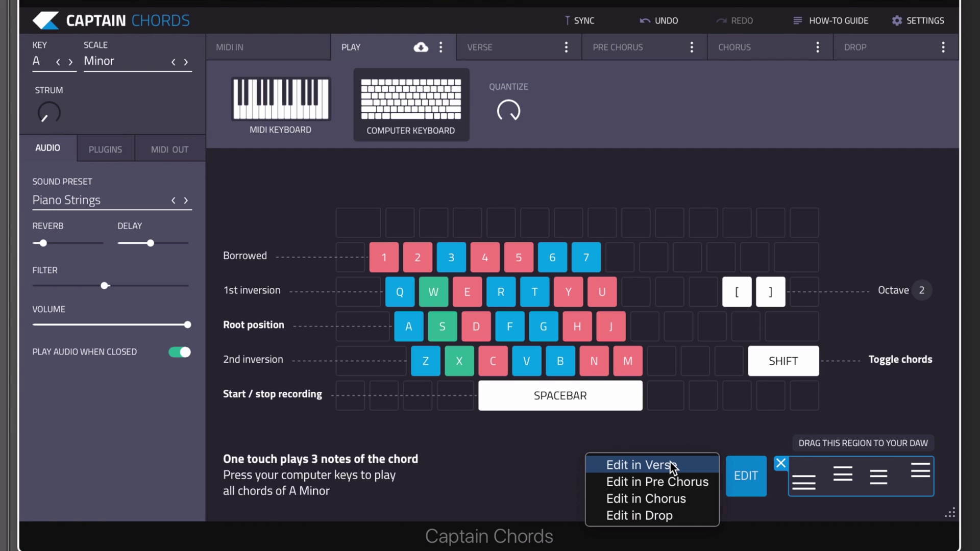
# Step: Switch the Play section to the MIDI keyboard and set its lowest octave's mapping to In-Scale Notes
pyautogui.click(289, 94)
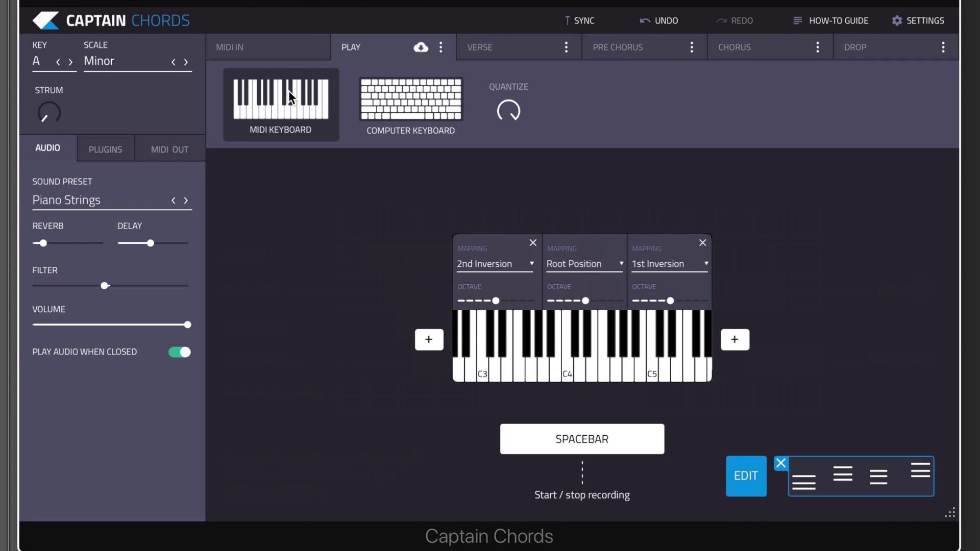
pyautogui.click(492, 265)
pyautogui.click(513, 204)
pyautogui.click(486, 263)
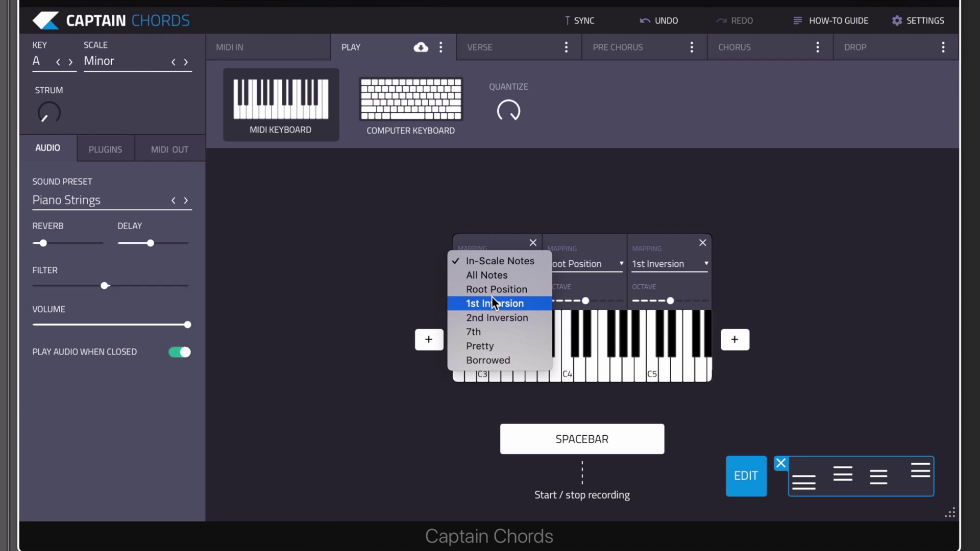
# Step: Extend the MIDI keyboard with two more octaves at the high end and one at the low end
pyautogui.click(740, 339)
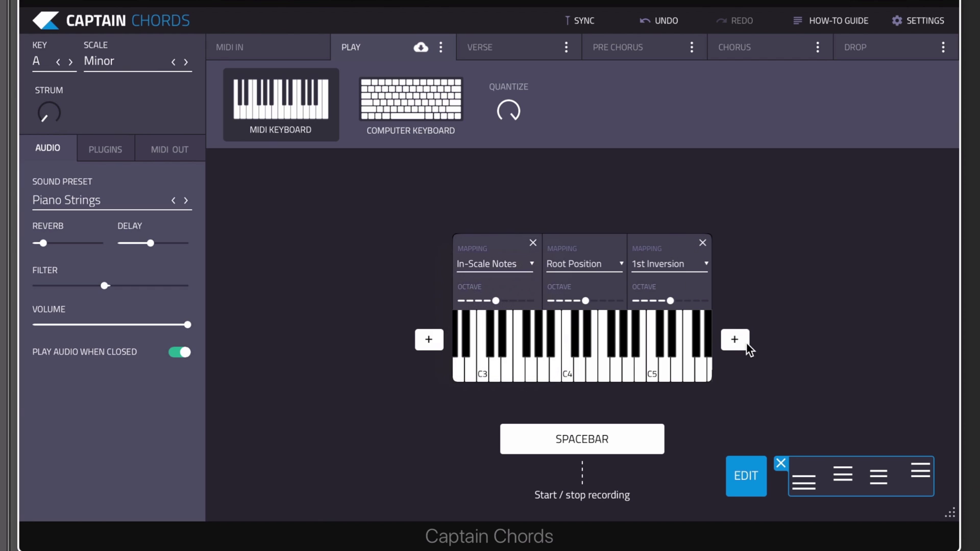
pyautogui.click(746, 341)
pyautogui.click(776, 340)
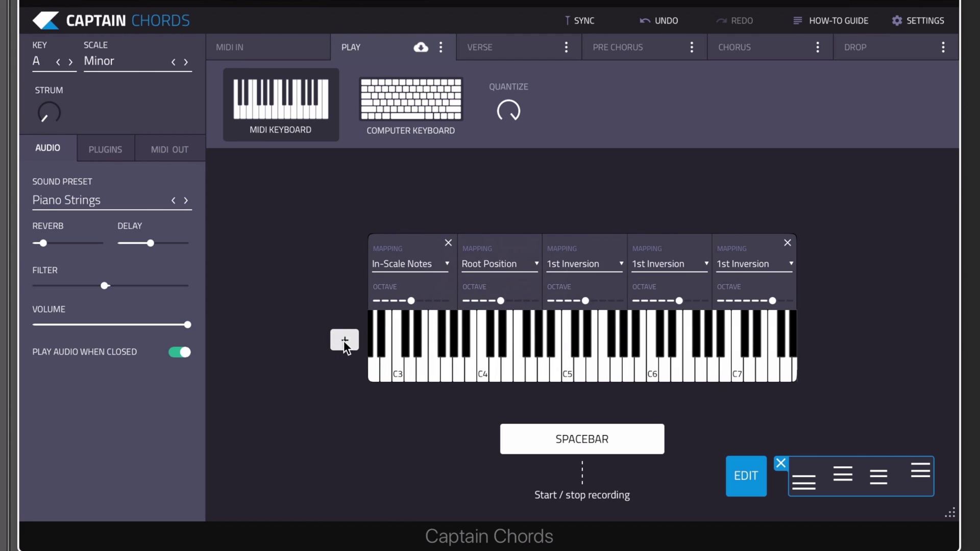
pyautogui.click(344, 341)
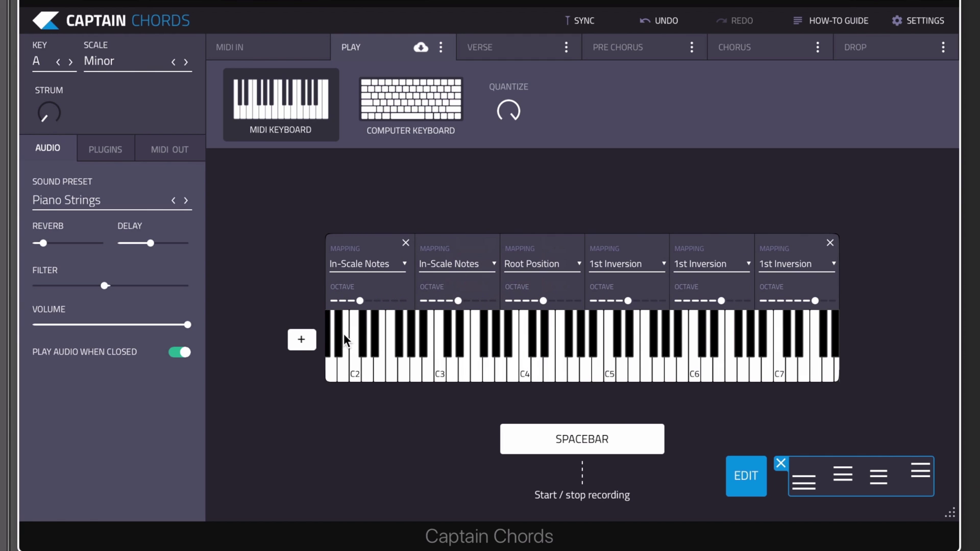
pyautogui.press('space')
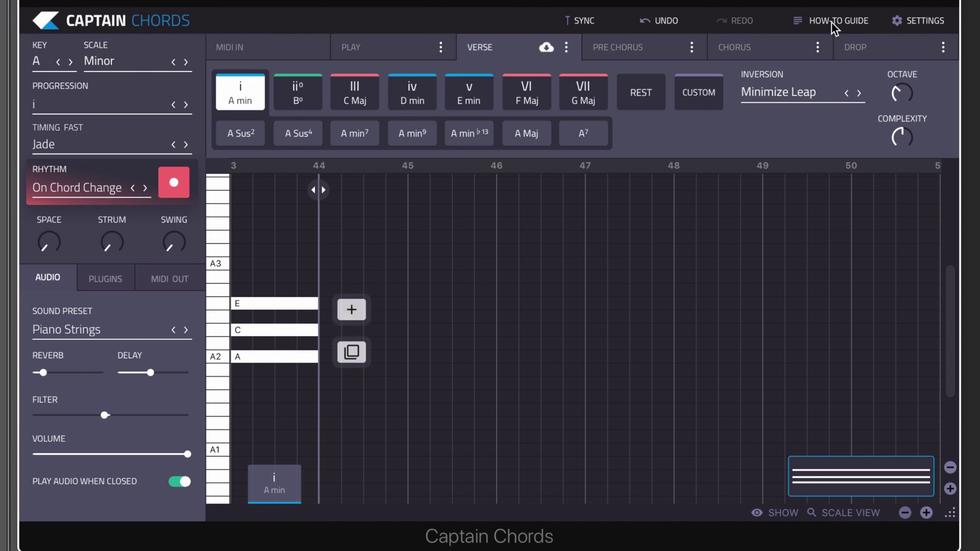
# Step: Open the online How-To Guide for Captain Plugins in the web browser
pyautogui.click(831, 23)
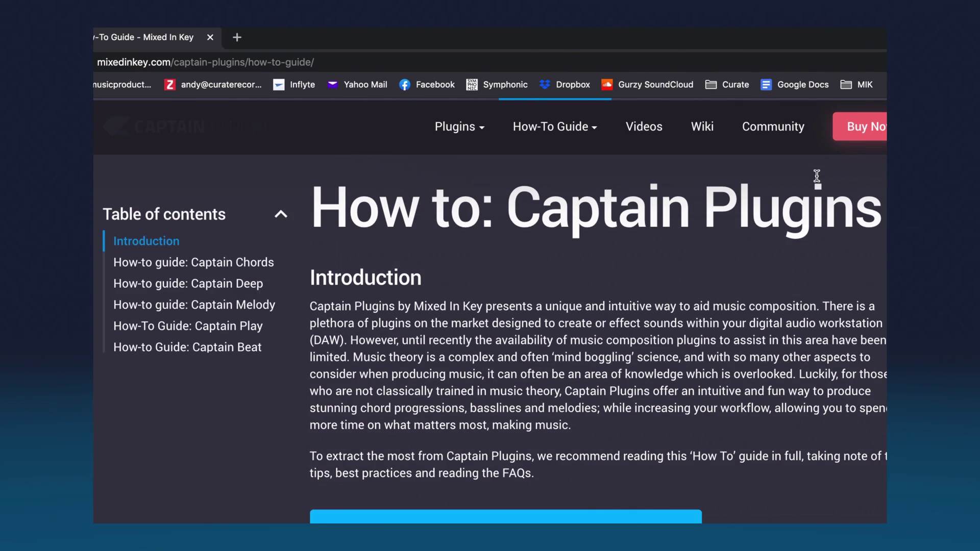